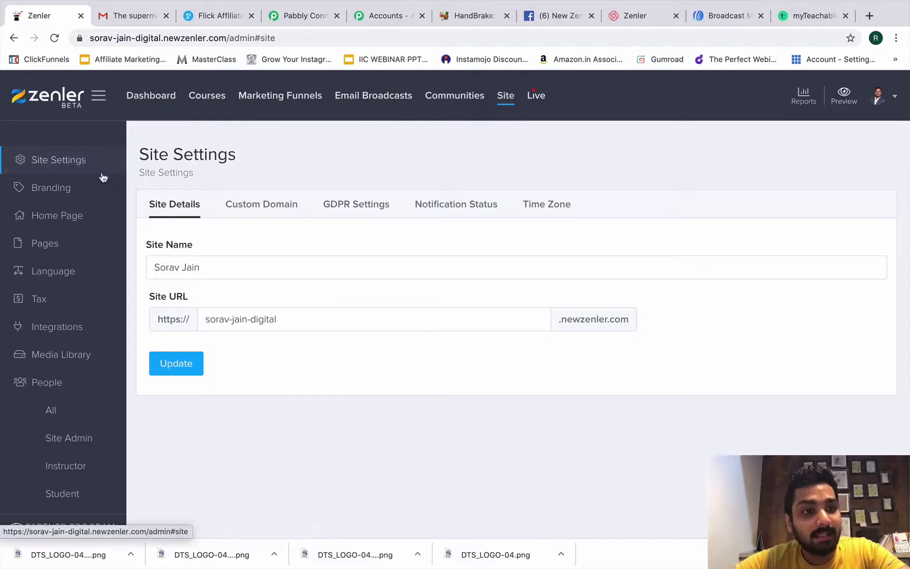
- Open the site's Branding page showing the current logo and favicon
left_click(82, 192)
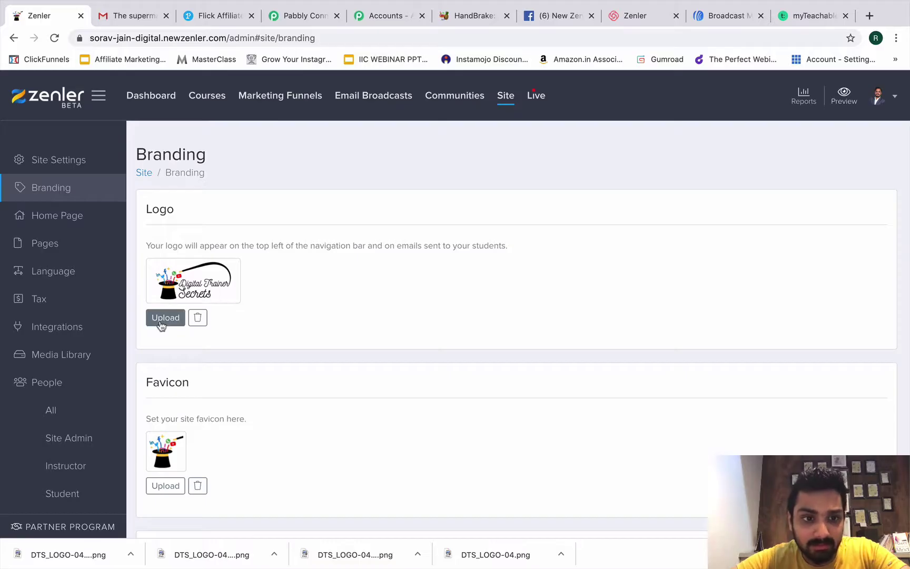
- Preview the public site in new tabs twice, returning each time to Branding settings
left_click(846, 100)
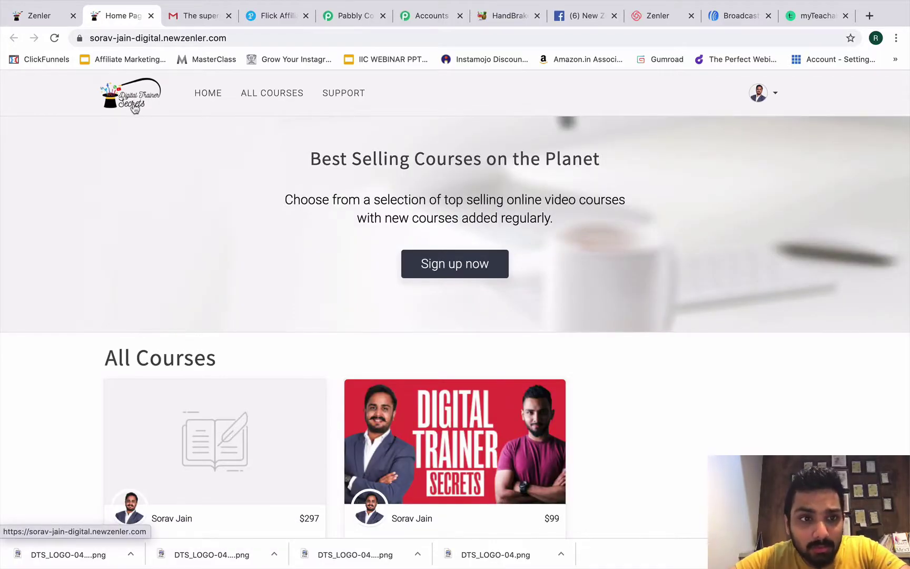
left_click(43, 15)
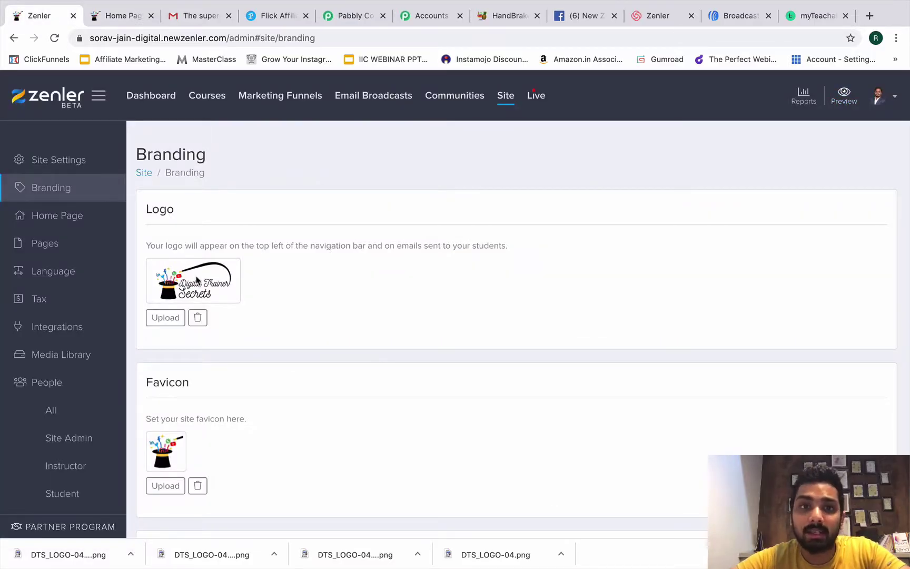
scroll(196, 281, "down", 3)
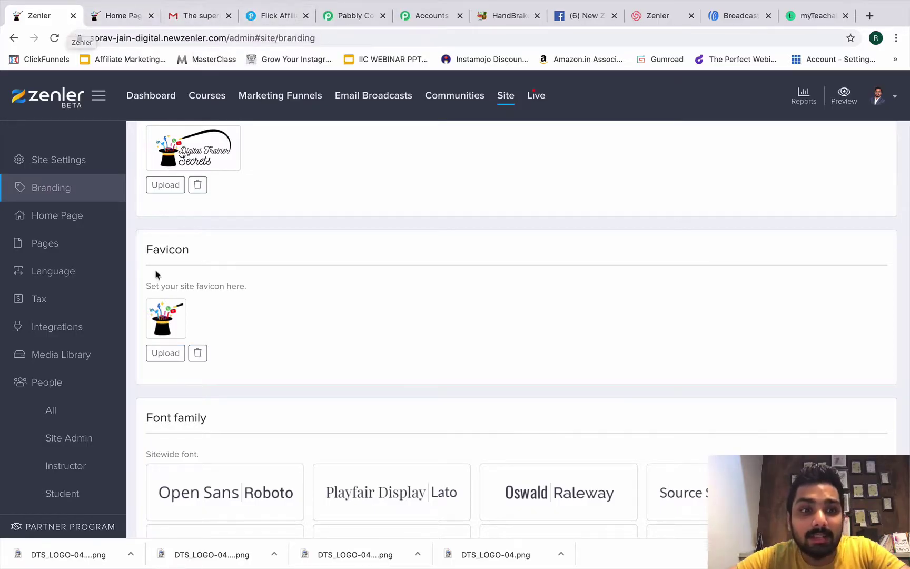
scroll(160, 311, "up", 1)
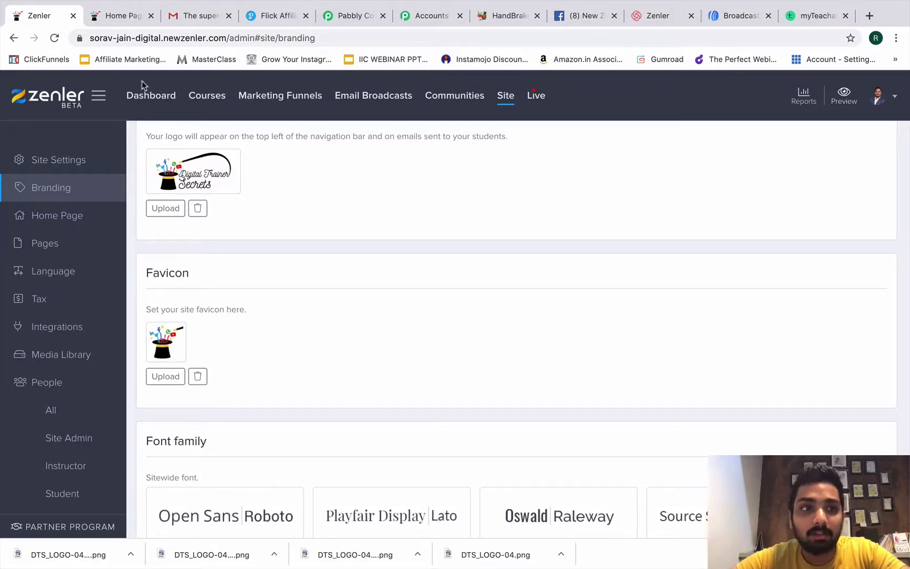
left_click(844, 94)
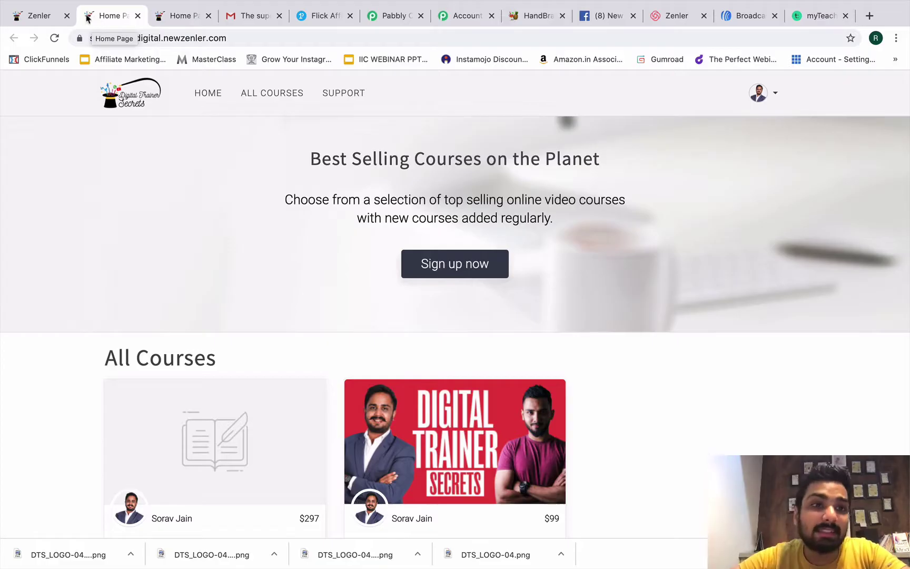
left_click(46, 19)
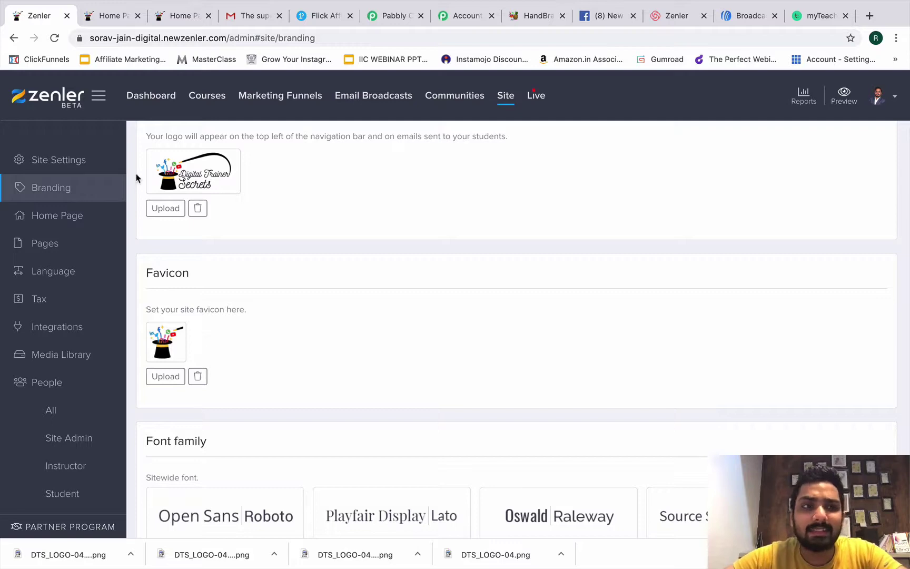
- Compare the live home page against the Branding settings, scrolling through the settings
left_click(103, 16)
left_click(49, 18)
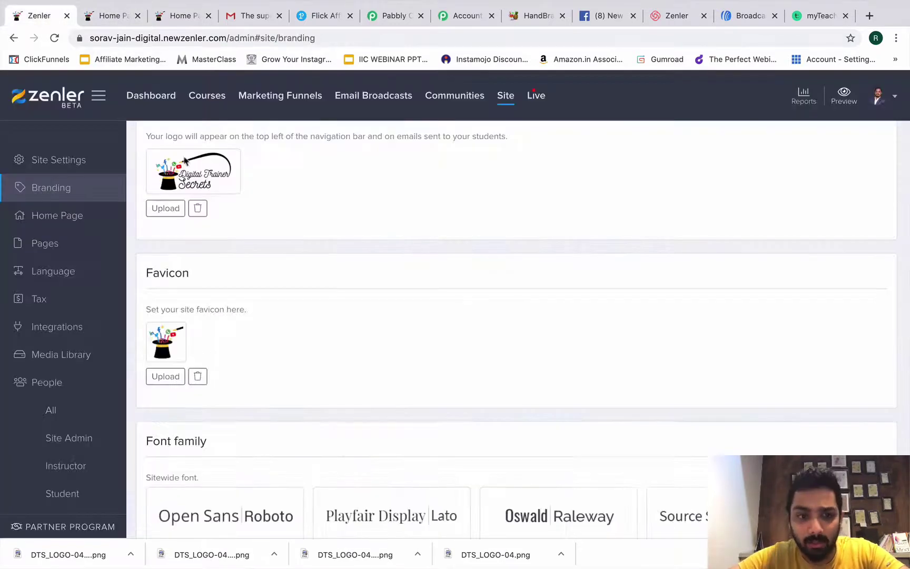
scroll(251, 276, "up", 2)
scroll(220, 278, "down", 1)
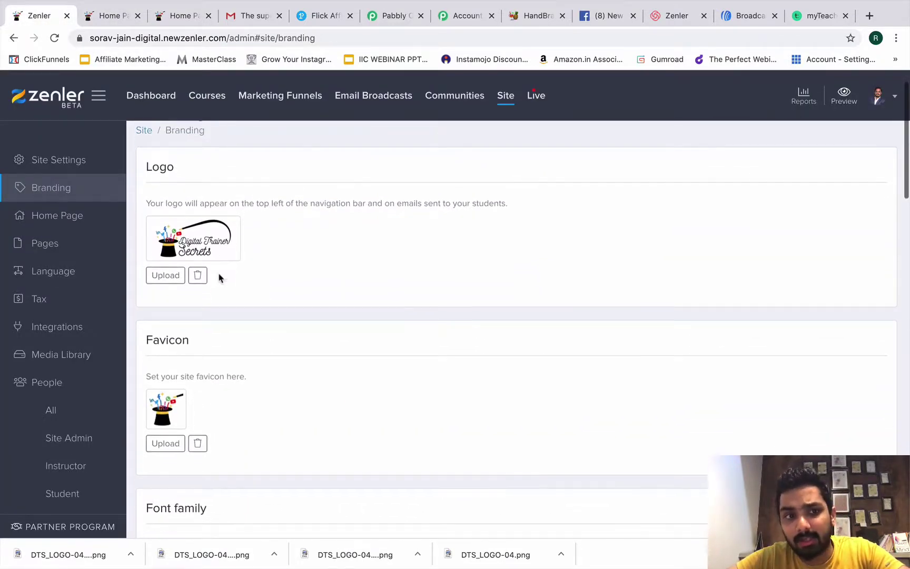
scroll(189, 329, "down", 1)
scroll(189, 329, "up", 2)
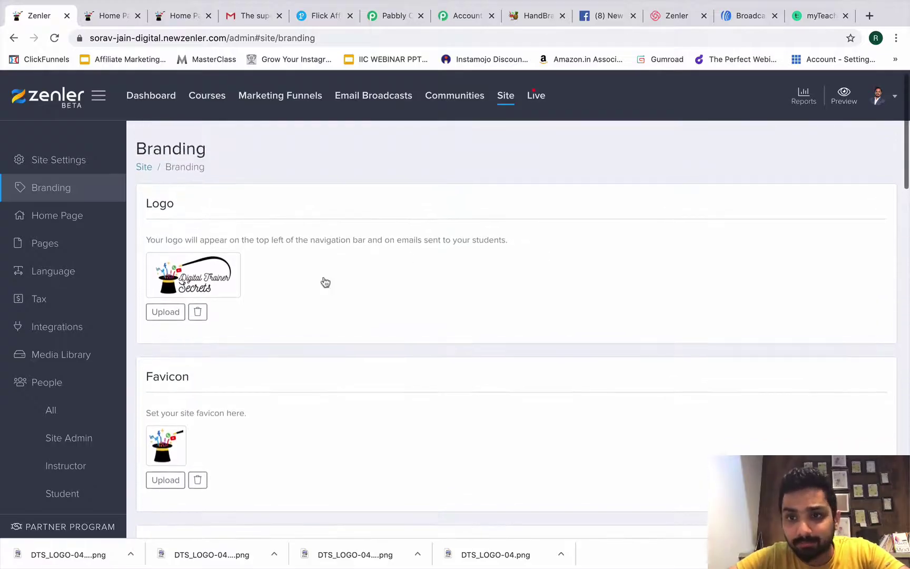
left_click(111, 17)
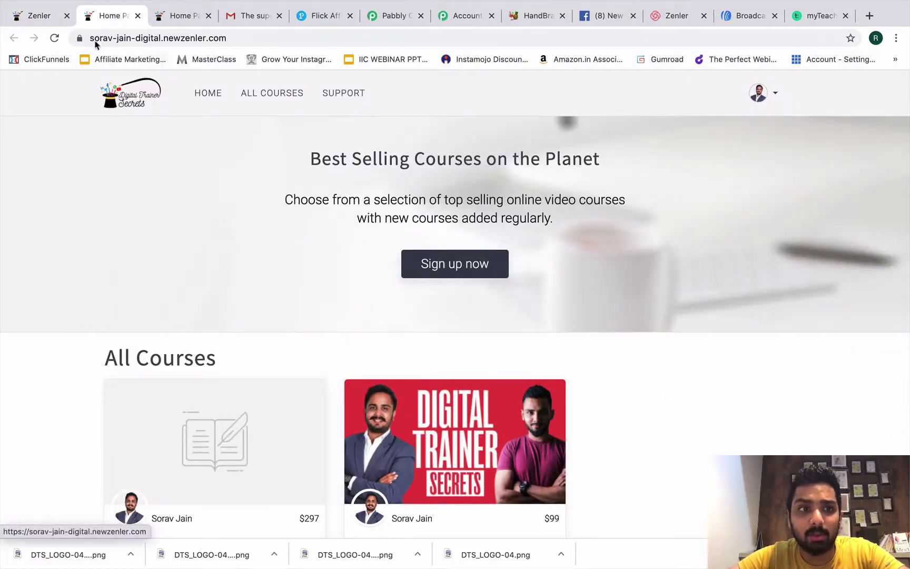
left_click(39, 21)
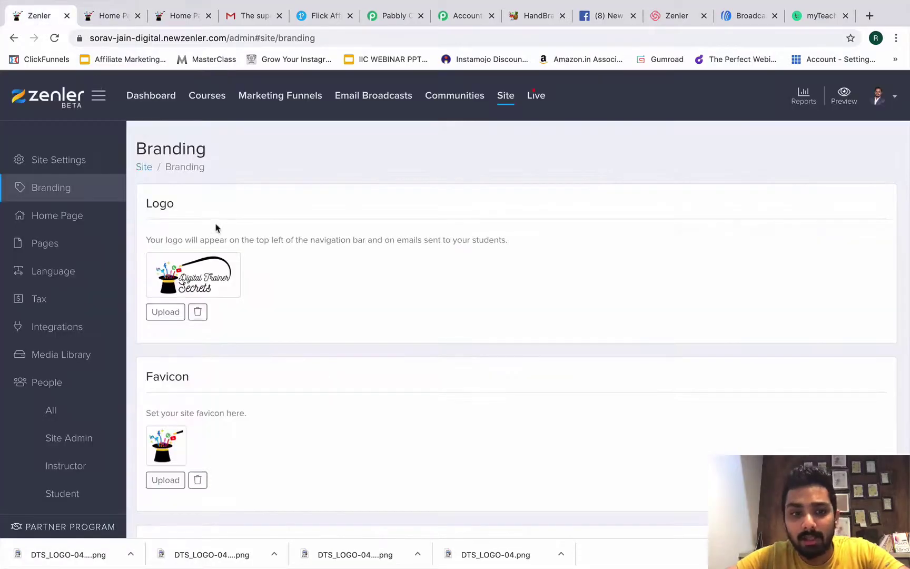
scroll(216, 227, "down", 4)
scroll(216, 227, "down", 3)
- Save Source Sans Pro | Roboto as the sitewide font pair after checking the live header
scroll(366, 342, "down", 1)
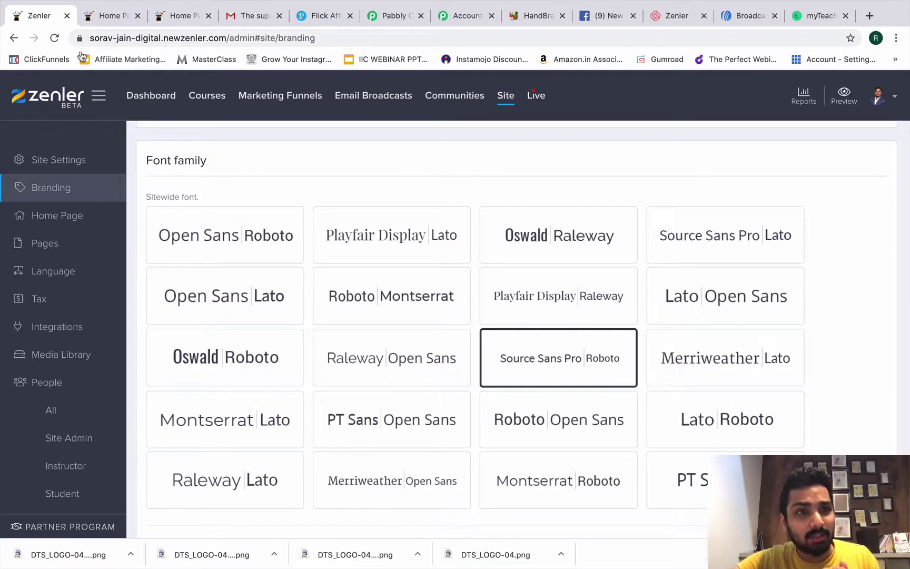
left_click(108, 15)
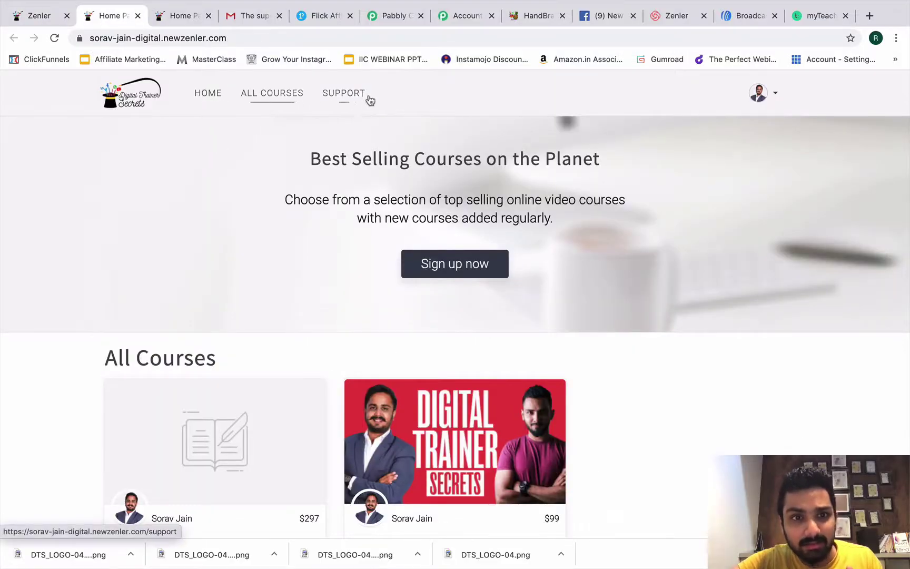
mouse_move(16, 10)
left_click(37, 43)
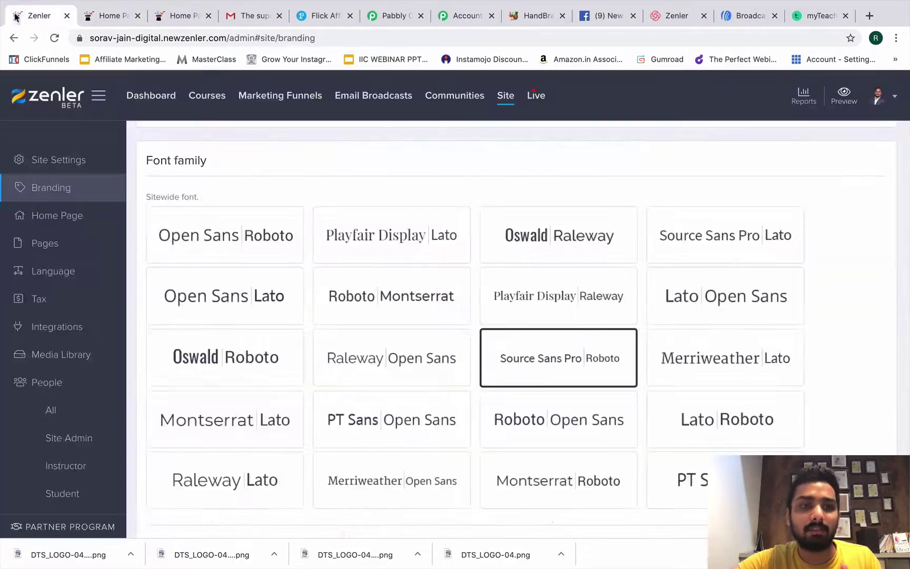
scroll(504, 351, "down", 3)
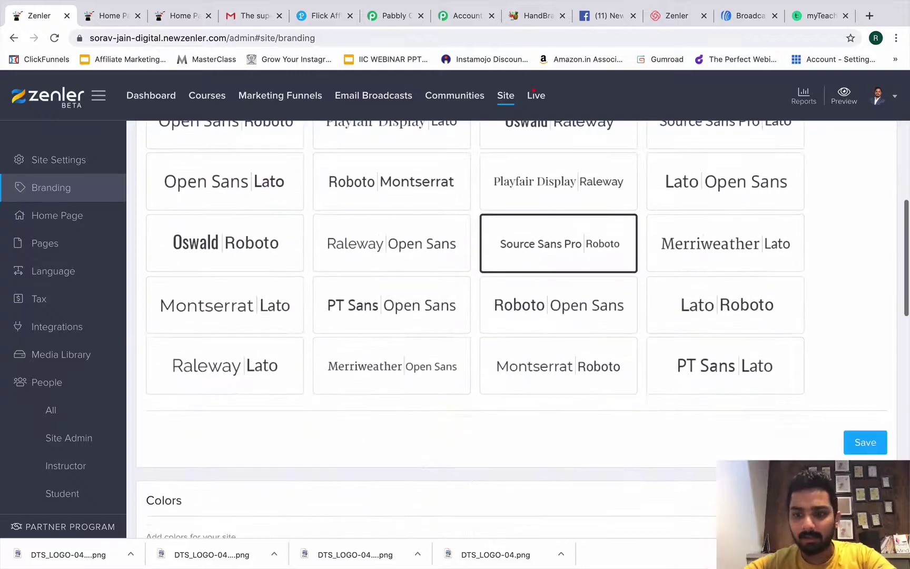
left_click(861, 450)
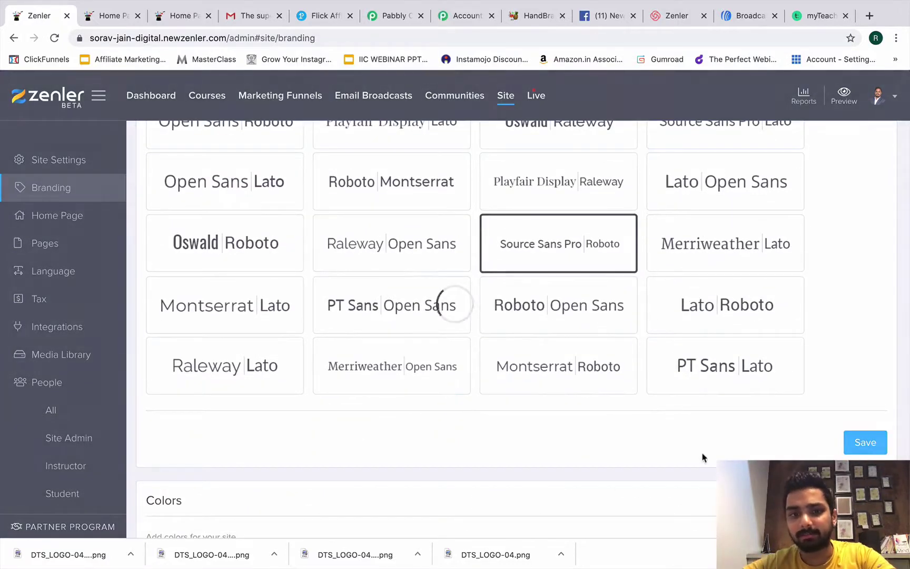
scroll(703, 458, "down", 2)
scroll(703, 458, "down", 6)
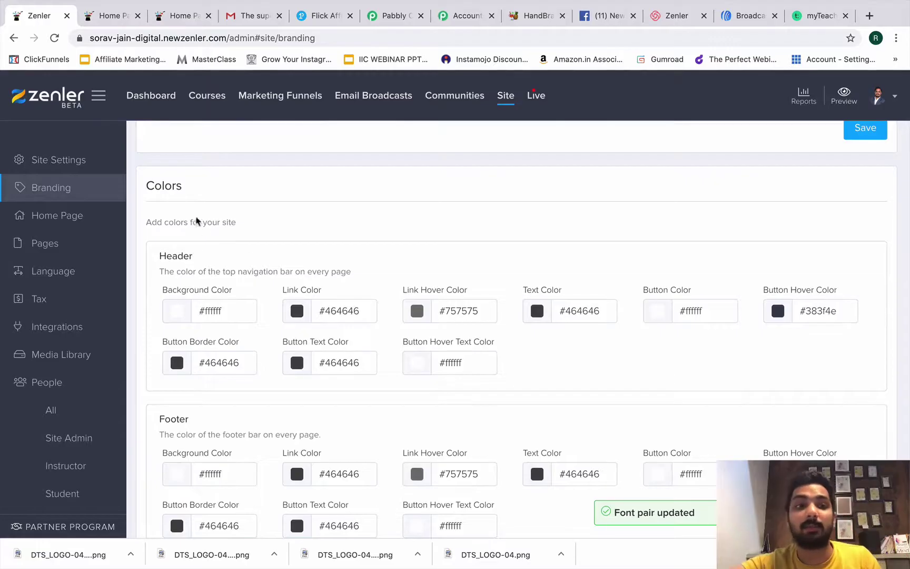
- Review the Colors and Header colour descriptions while comparing with the live home page header
left_click_drag(152, 223, 250, 230)
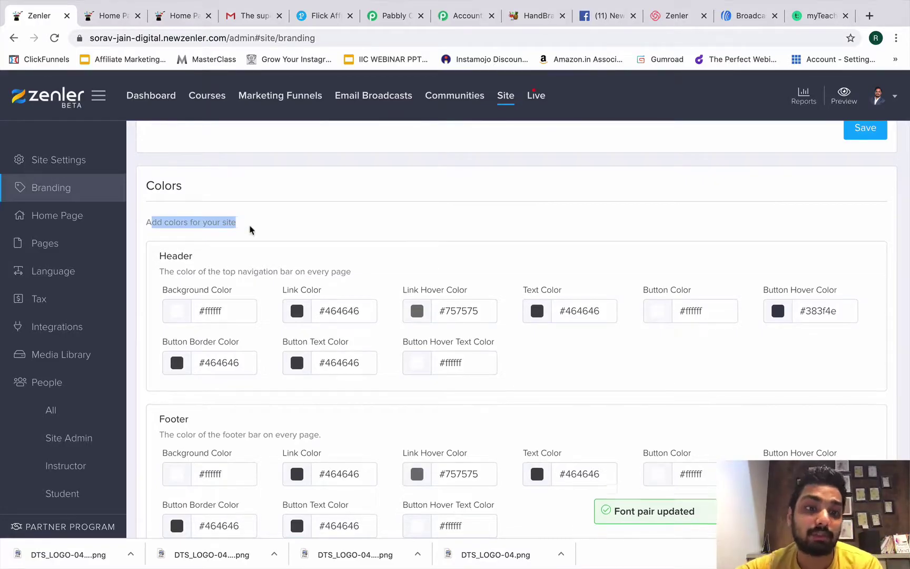
left_click(250, 230)
left_click_drag(163, 272, 358, 270)
left_click(356, 273)
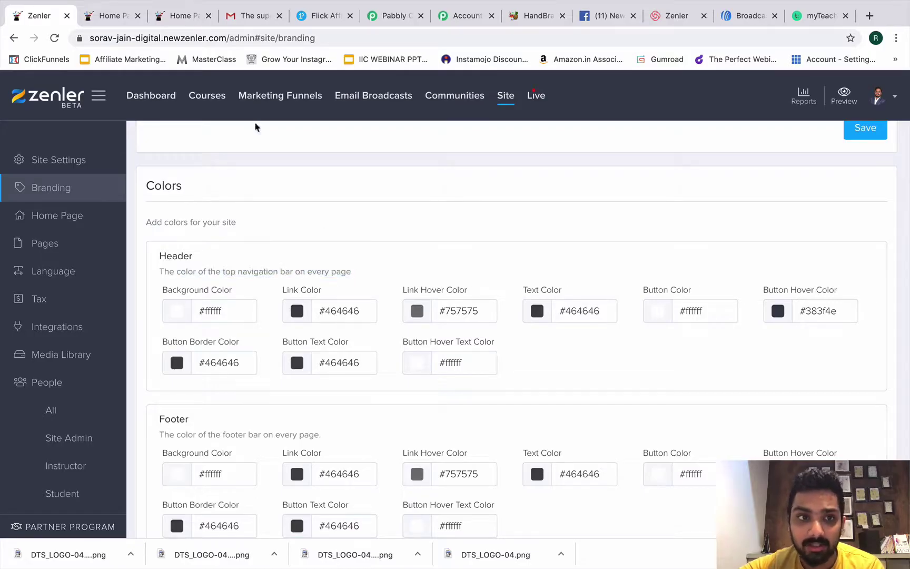
left_click(111, 15)
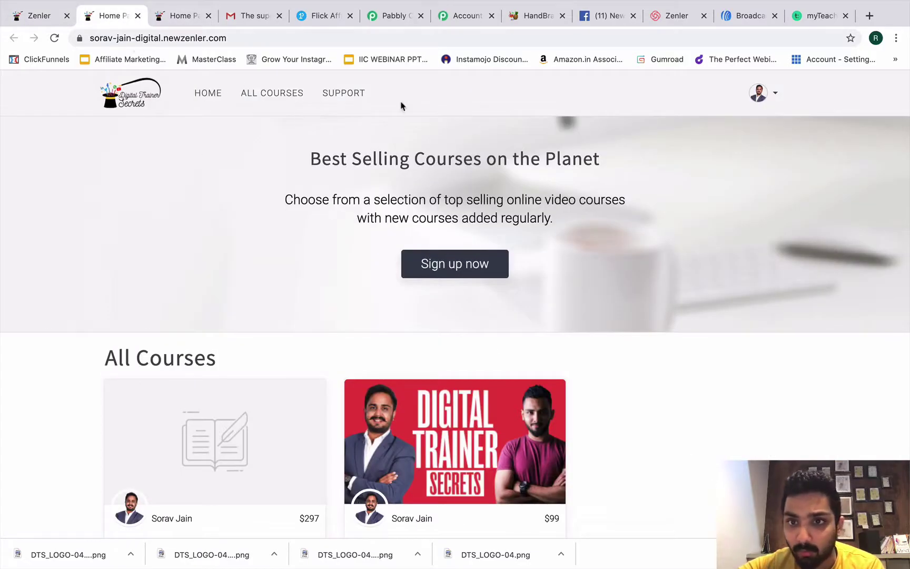
left_click(53, 15)
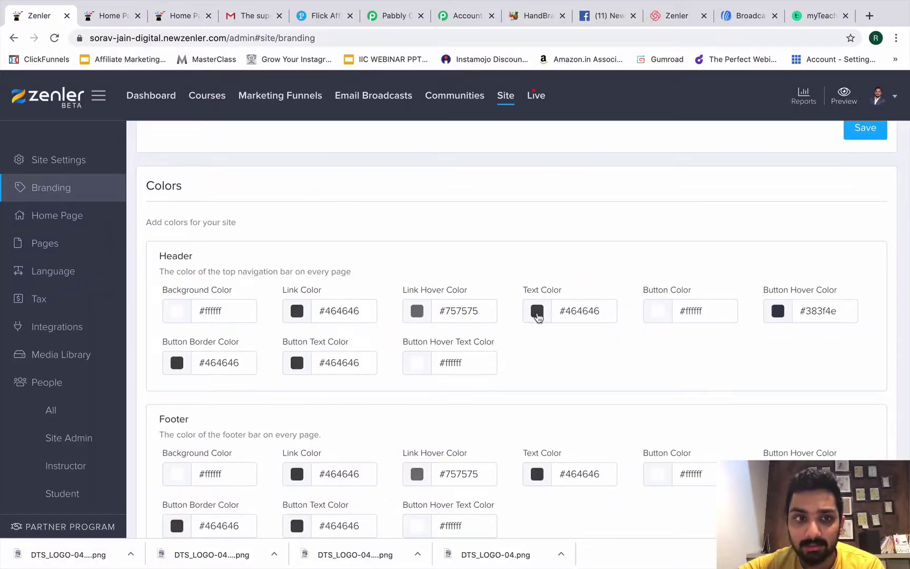
left_click(111, 16)
left_click(36, 9)
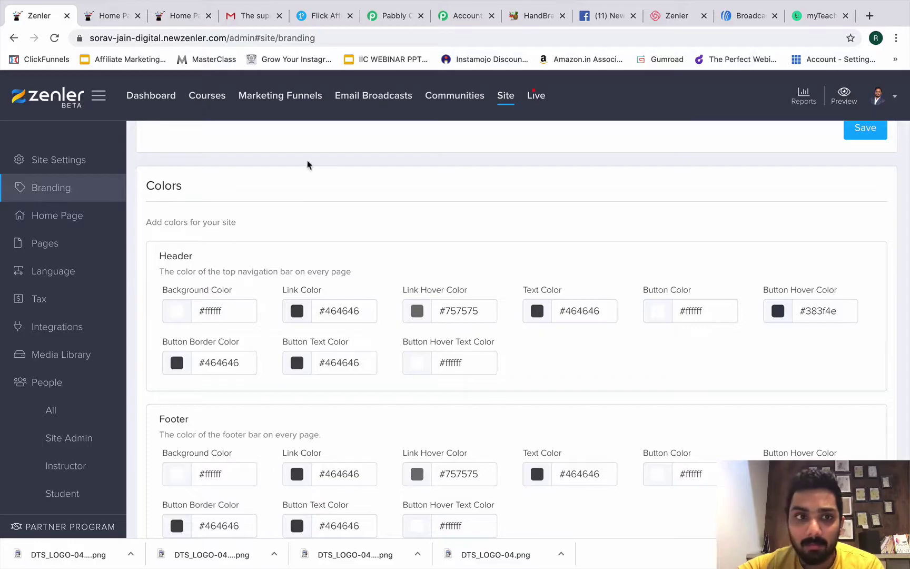
left_click(108, 15)
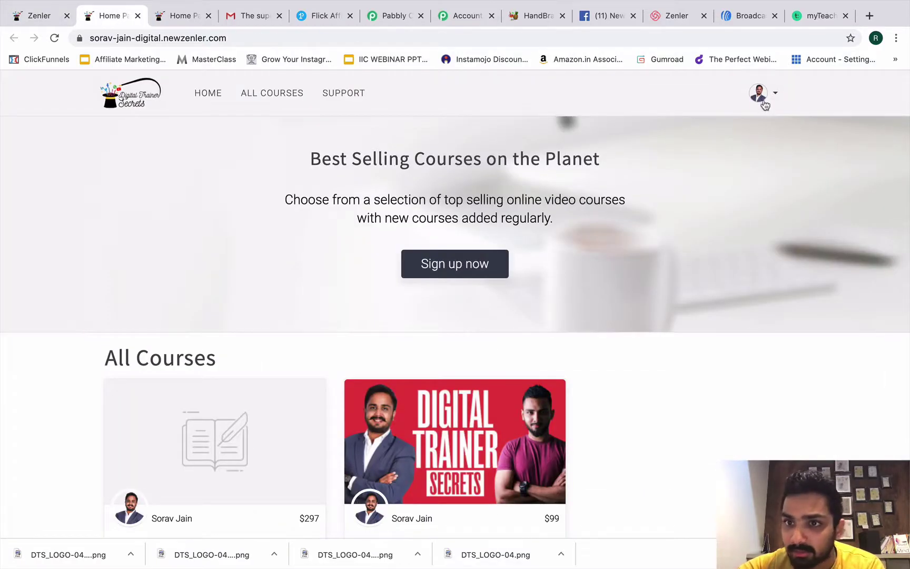
left_click(52, 16)
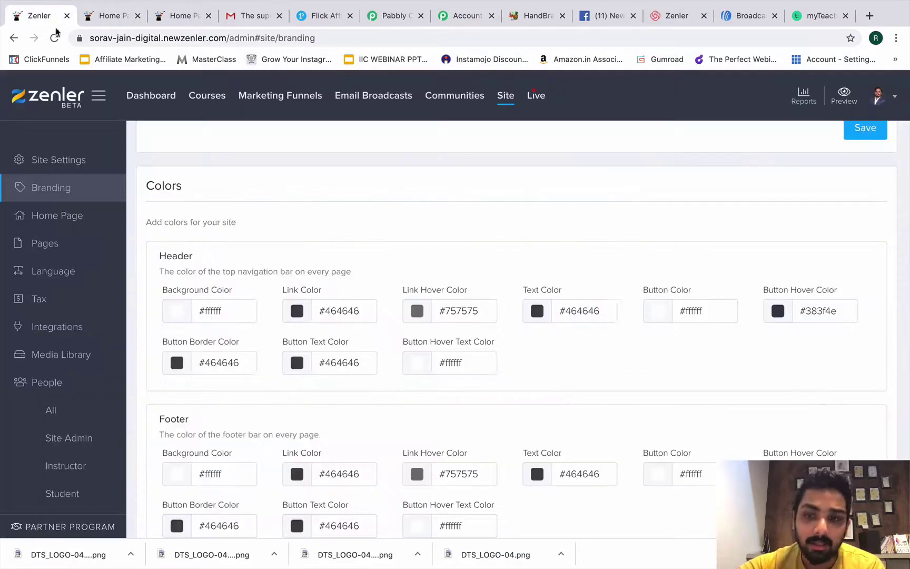
- Inspect the header button hover colour, then close the picker and scroll to Body colors
left_click(780, 312)
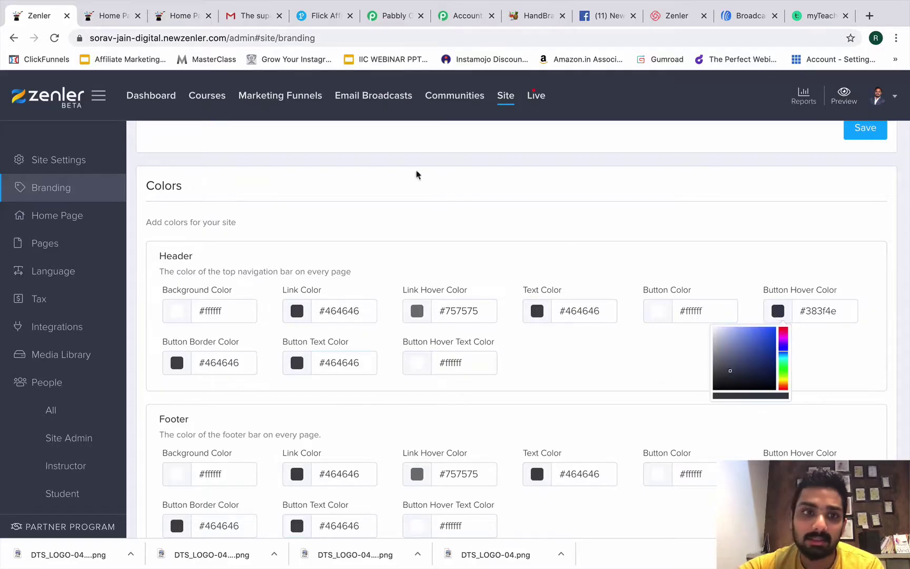
left_click(108, 16)
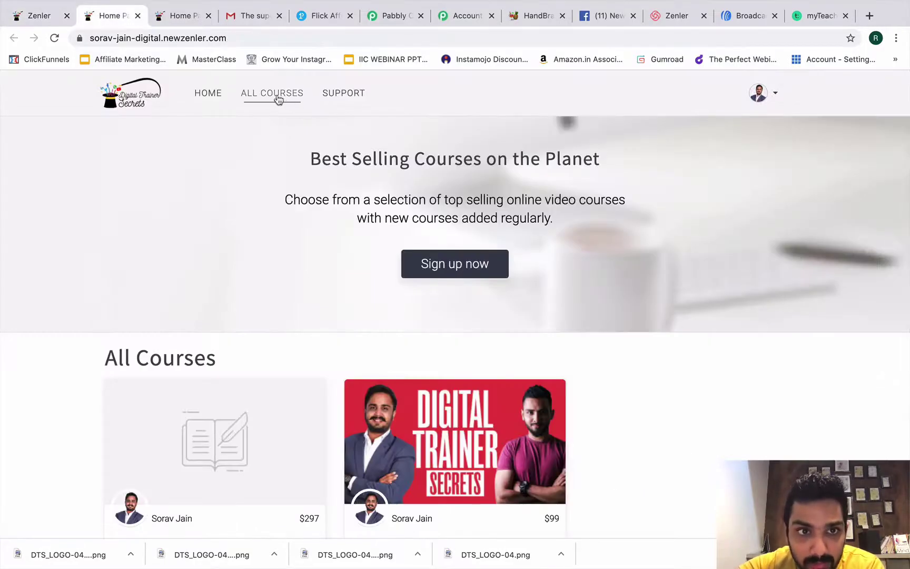
left_click(37, 16)
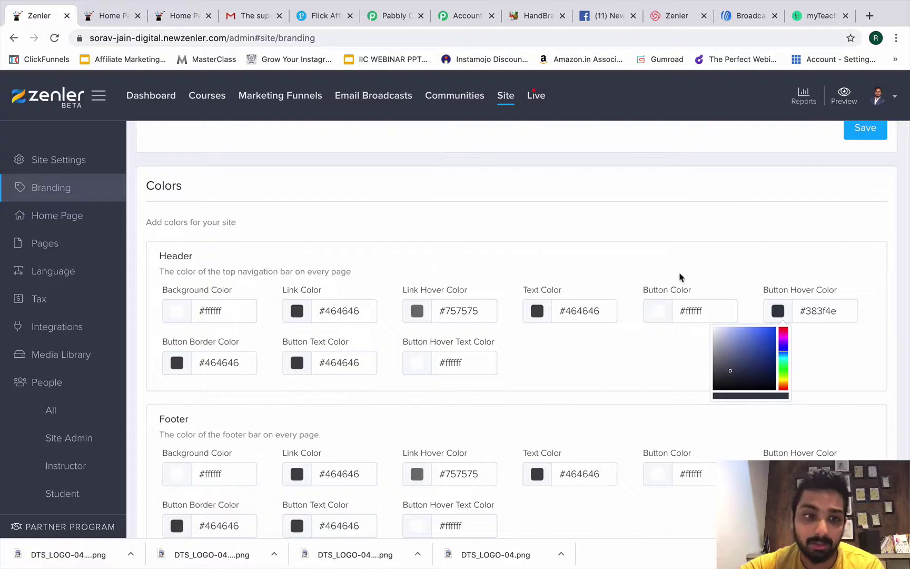
left_click(680, 282)
scroll(666, 355, "down", 3)
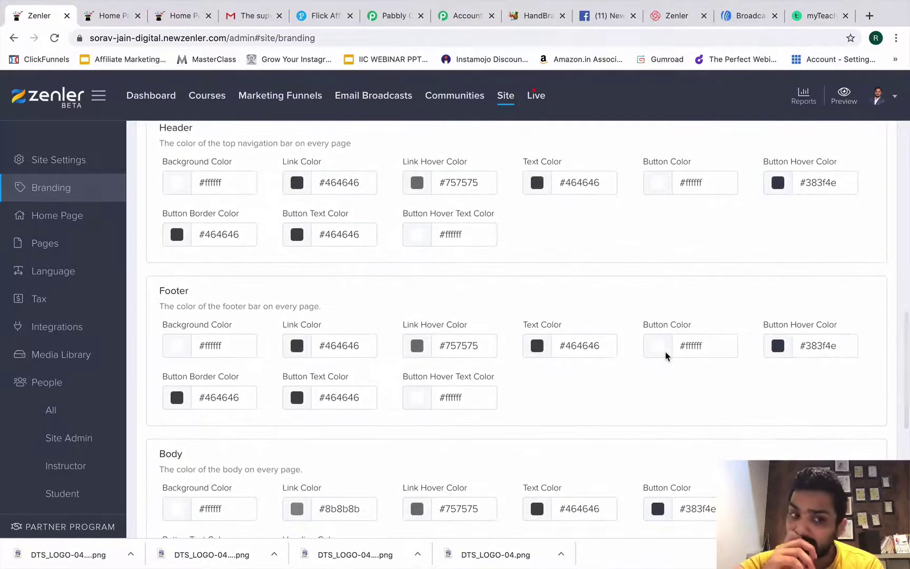
scroll(502, 384, "down", 4)
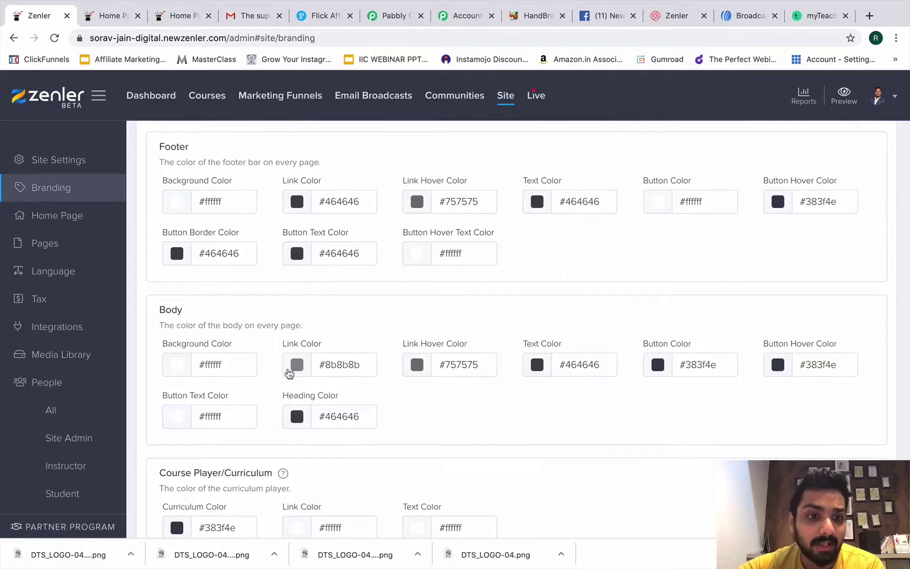
scroll(287, 375, "down", 1)
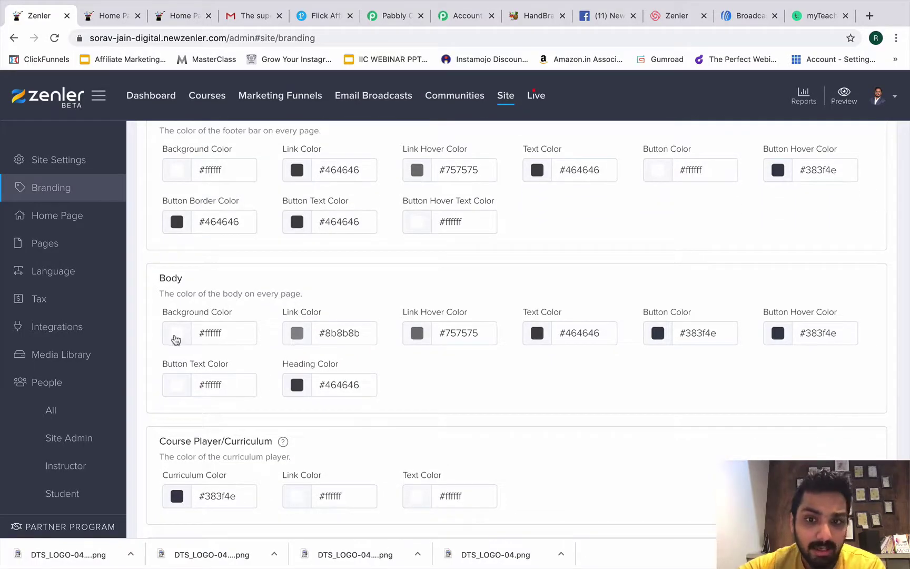
- Set the body background colour to red and preview it on the live site
left_click(169, 337)
left_click(175, 355)
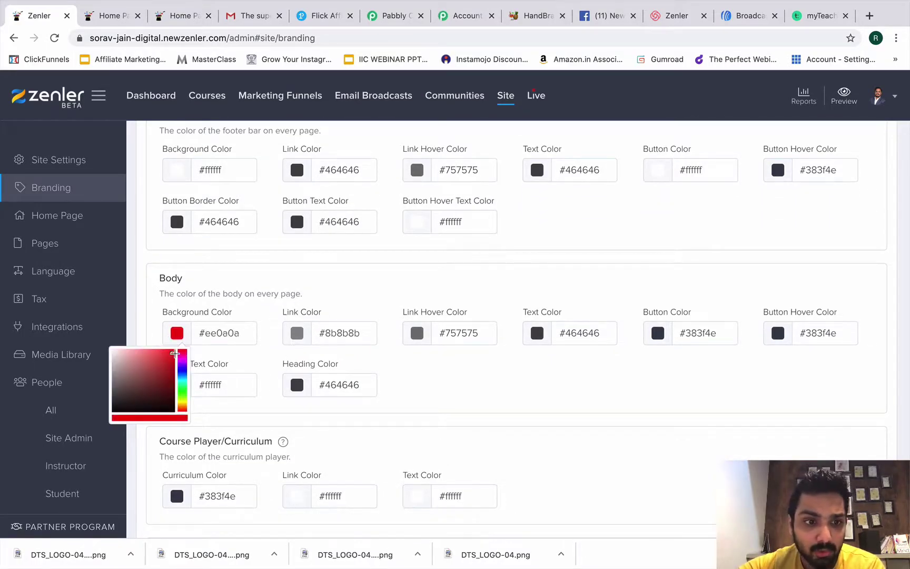
left_click(219, 353)
scroll(554, 472, "down", 5)
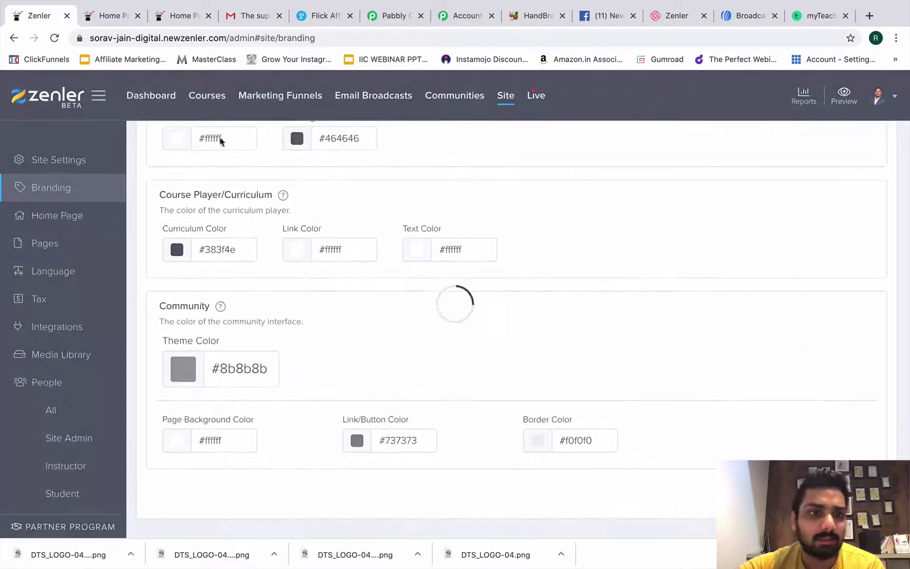
left_click(845, 95)
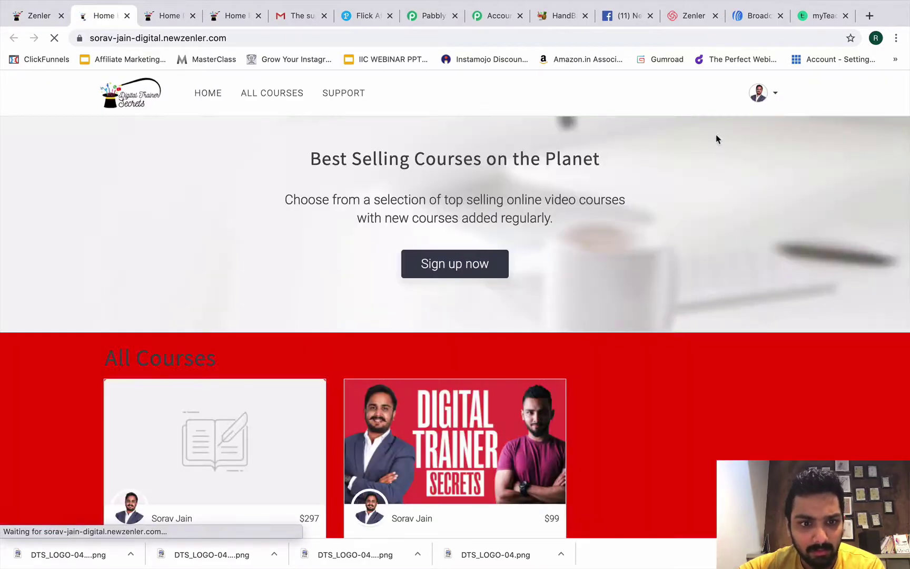
scroll(638, 230, "down", 3)
scroll(638, 230, "down", 2)
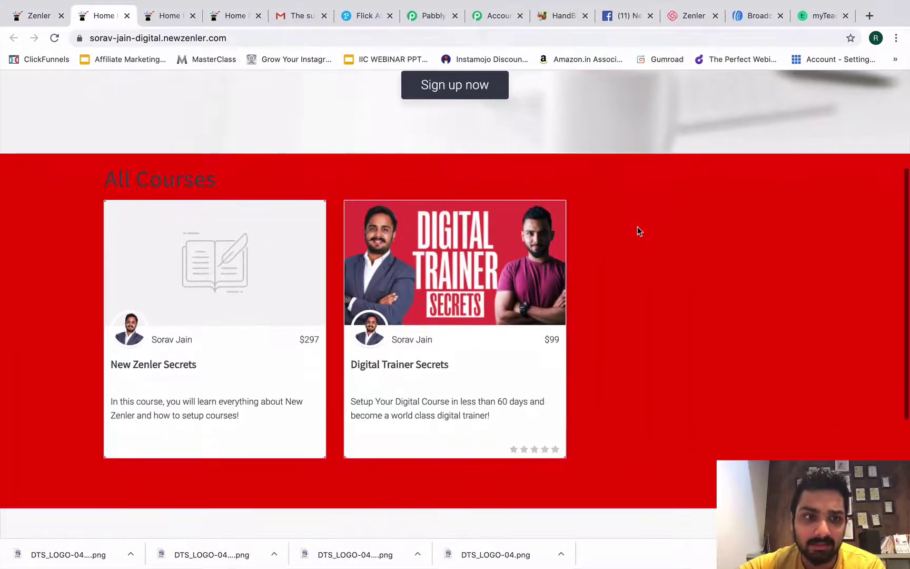
- Change the body background colour to black and save it
left_click(37, 16)
scroll(225, 301, "up", 3)
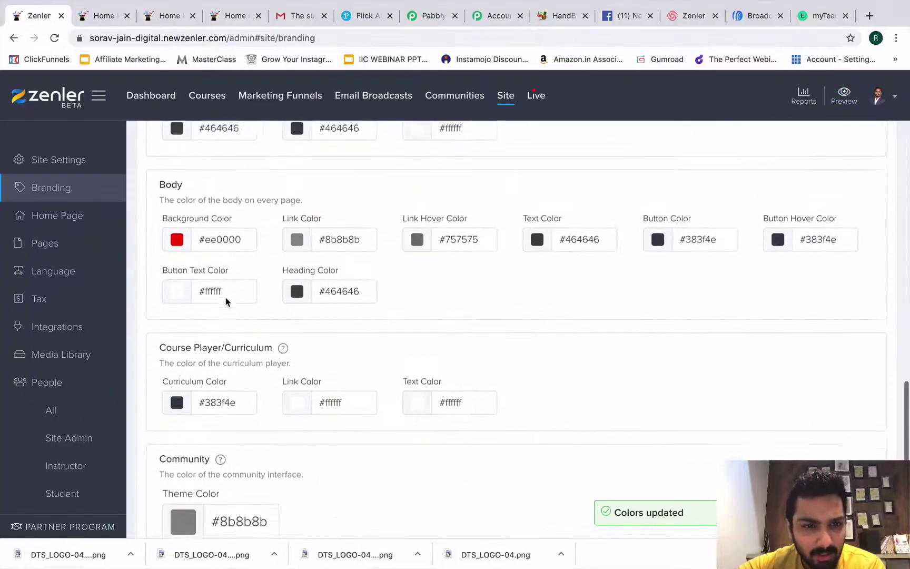
left_click(176, 244)
left_click_drag(153, 303, 188, 323)
left_click(545, 348)
scroll(632, 406, "down", 3)
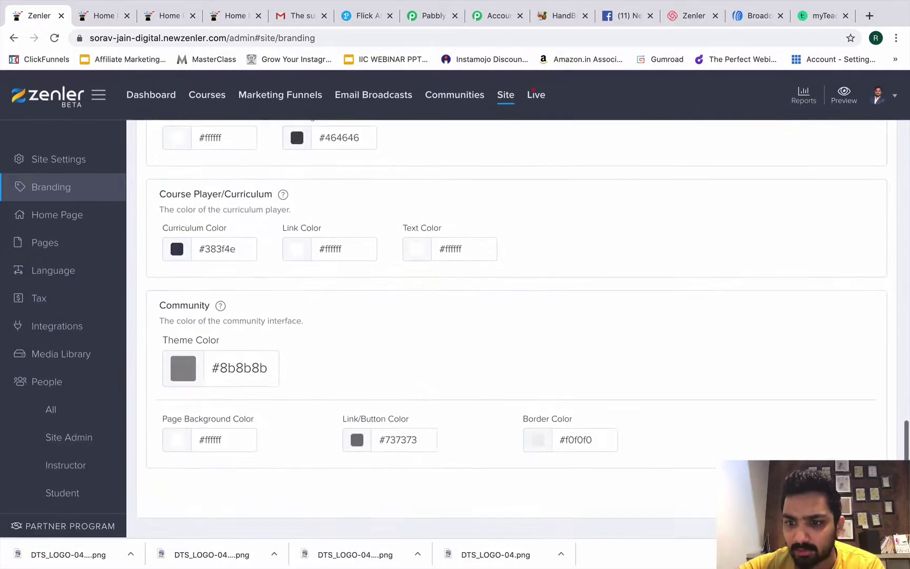
- Check the black body background on the live site preview
left_click(843, 93)
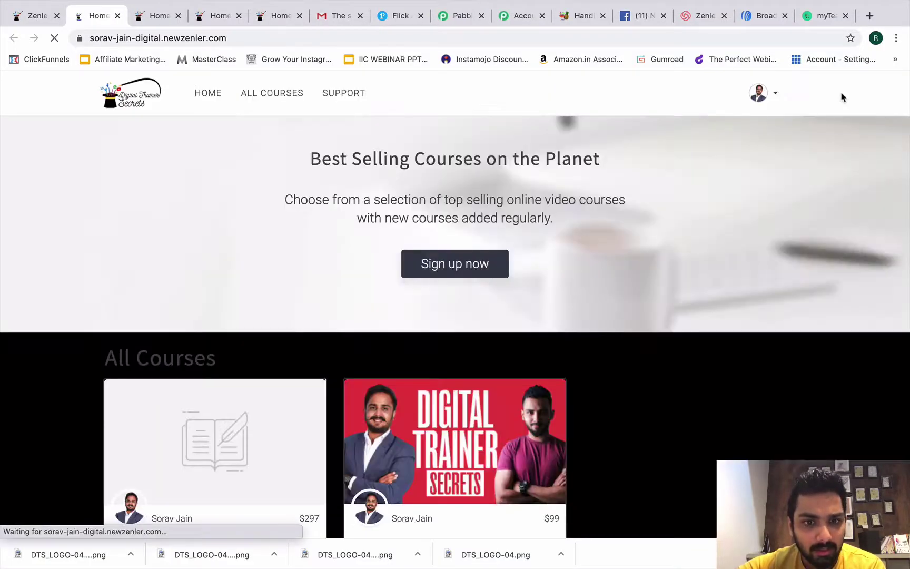
scroll(683, 303, "down", 5)
left_click(33, 15)
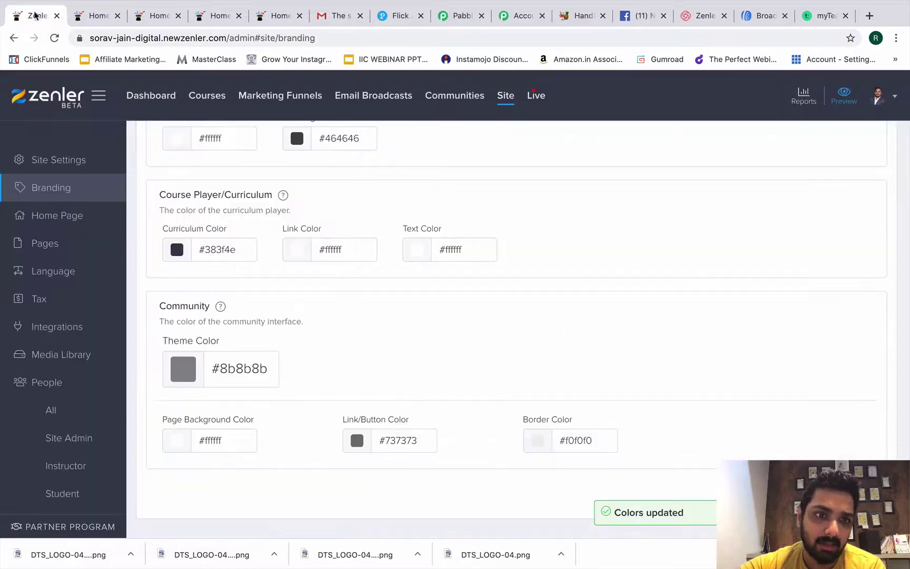
scroll(348, 295, "up", 3)
- Set the body background back to white #ffffff and return to the top of Branding
left_click(177, 254)
left_click(113, 276)
left_click_drag(113, 276, 109, 270)
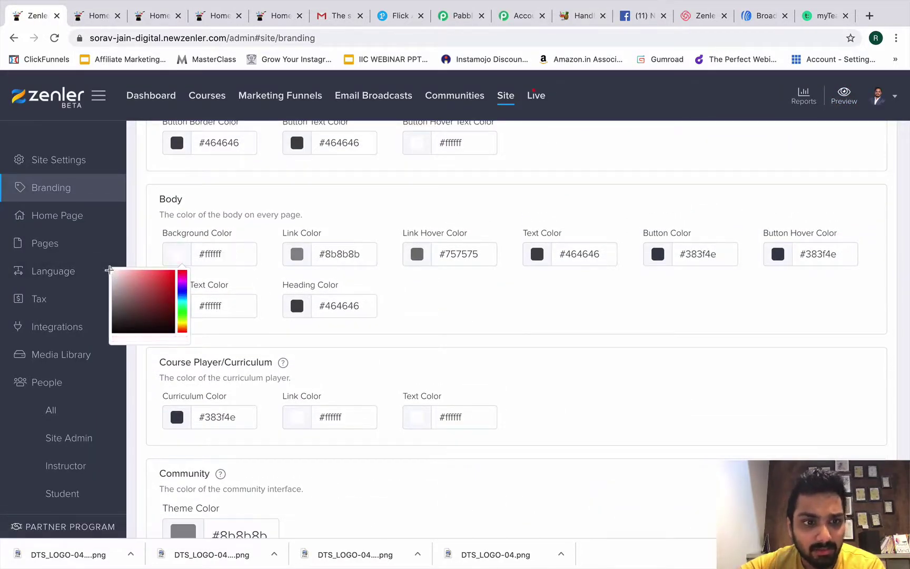
left_click(416, 316)
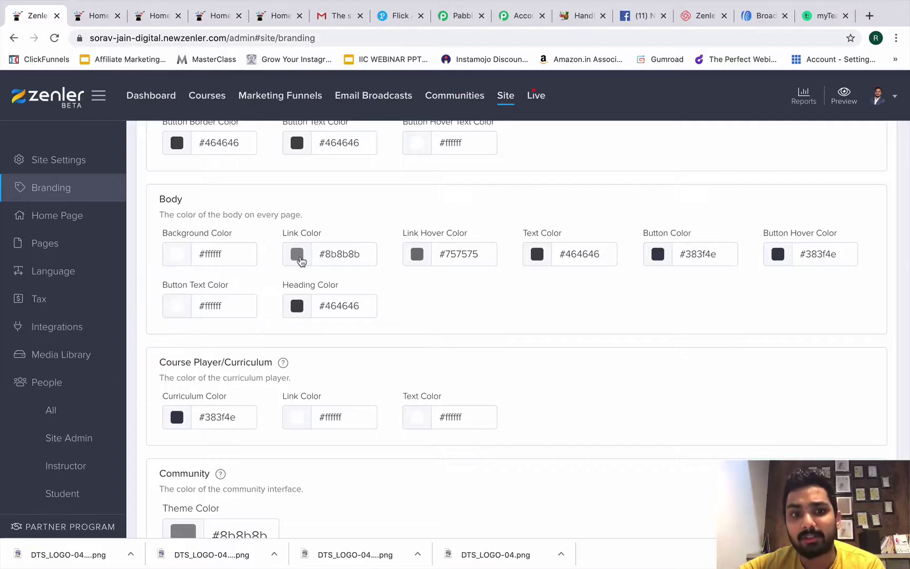
scroll(552, 362, "down", 3)
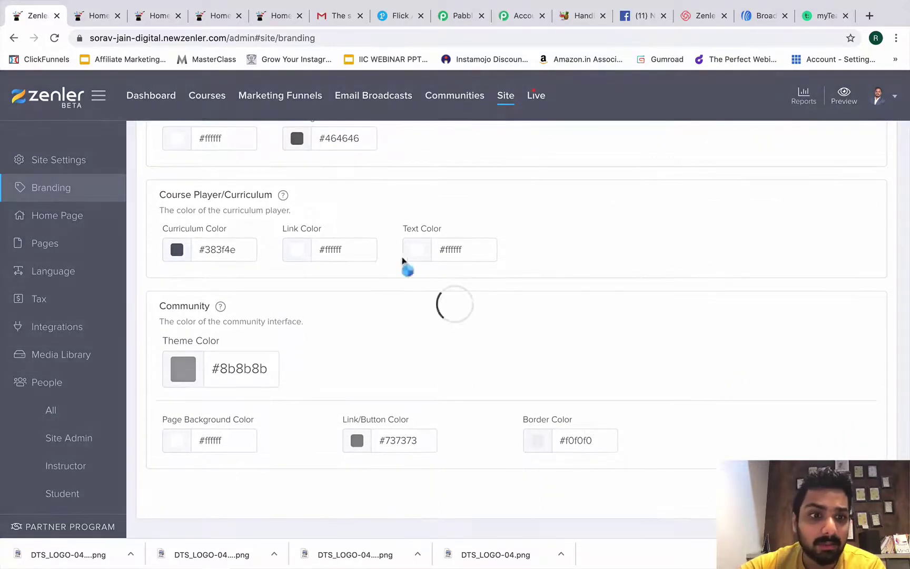
mouse_move(284, 200)
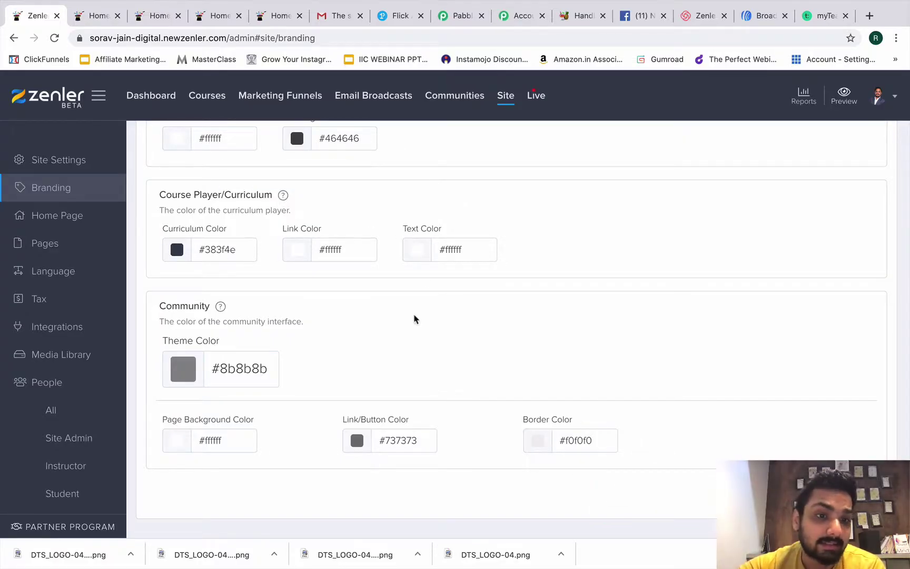
mouse_move(221, 305)
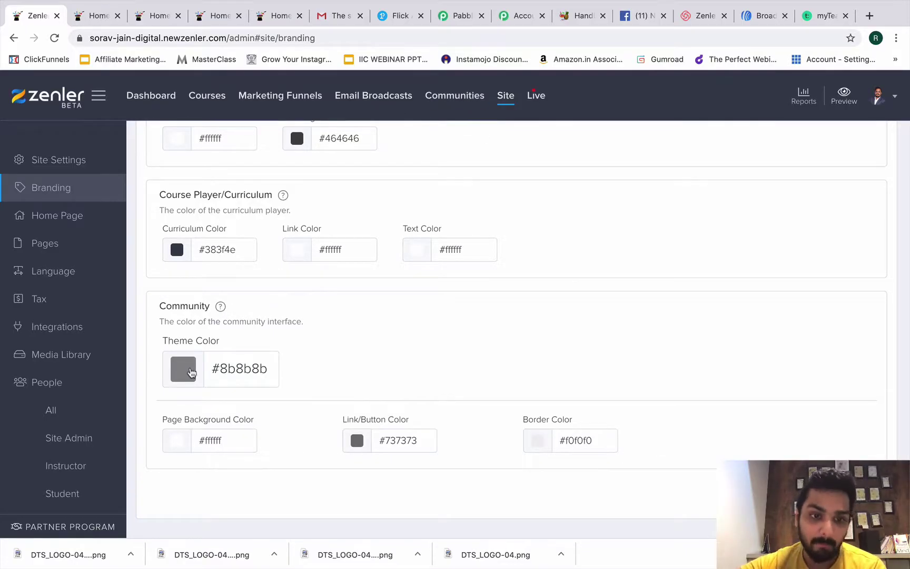
scroll(191, 373, "up", 3)
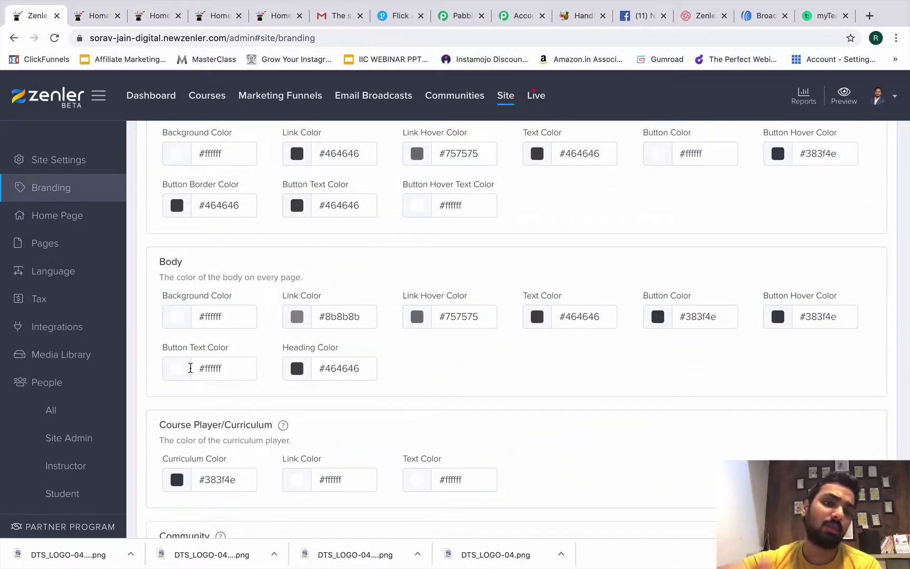
scroll(190, 368, "up", 9)
scroll(190, 367, "up", 5)
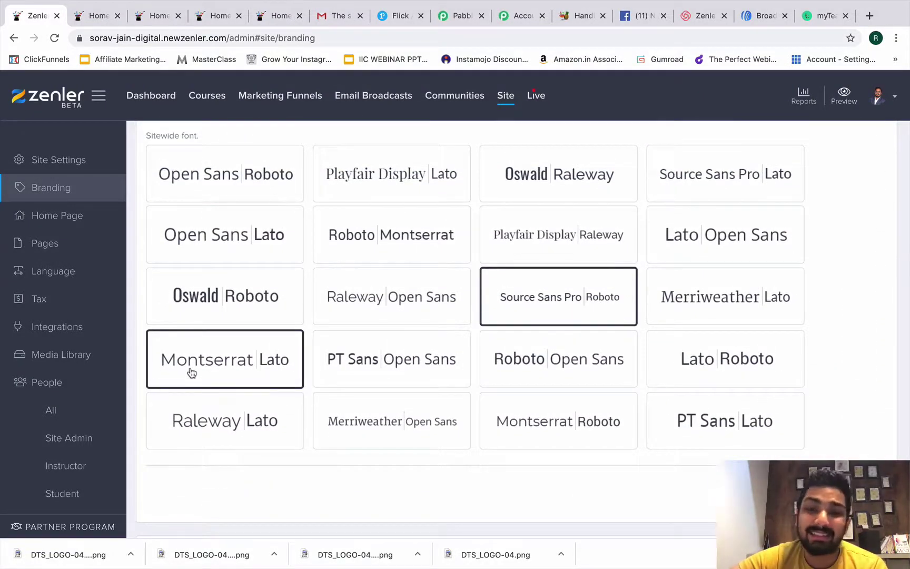
scroll(191, 373, "up", 8)
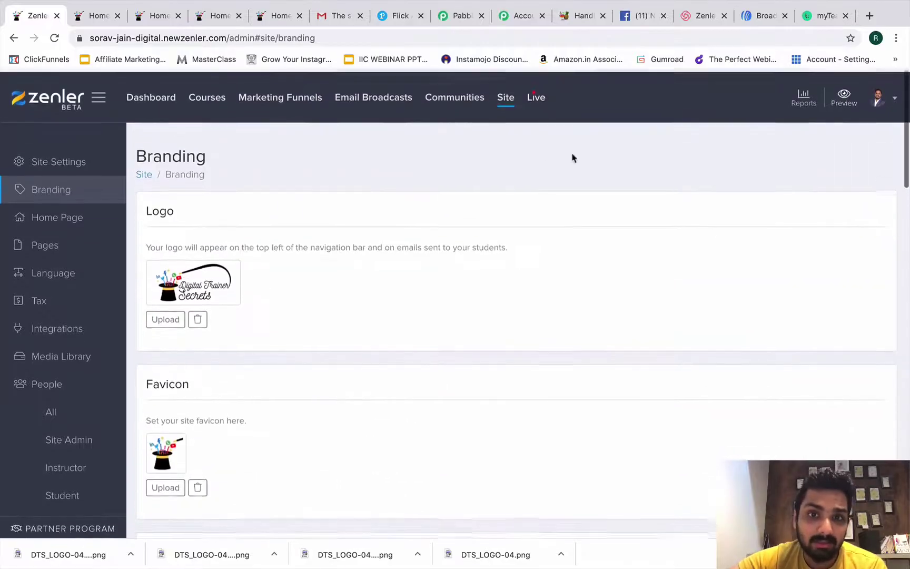
- Go to Site > Pages and scroll the list down to Home Page
left_click(144, 175)
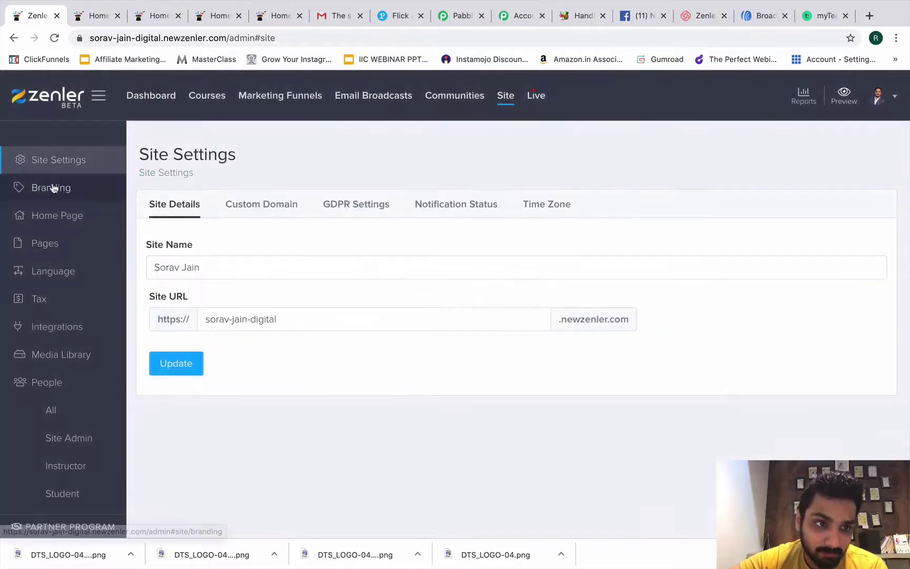
left_click(53, 185)
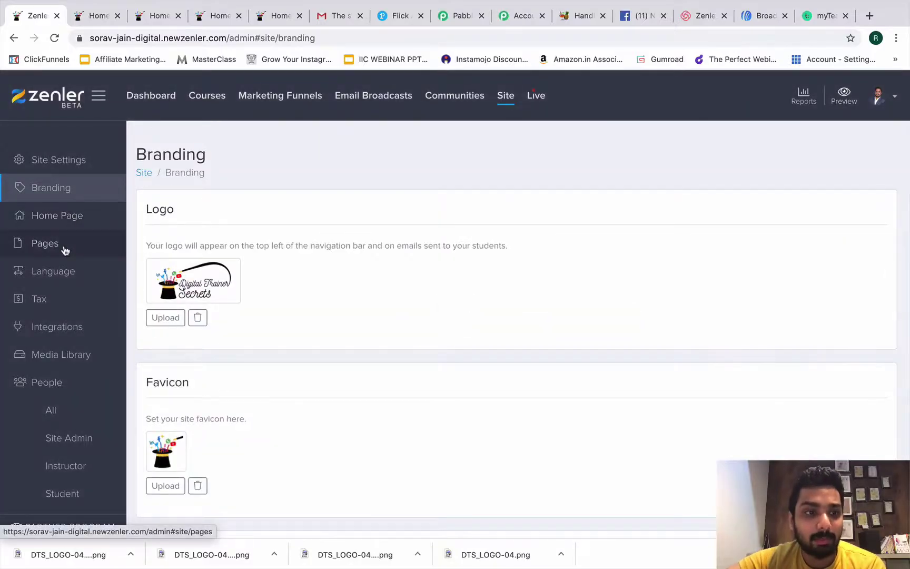
left_click(64, 247)
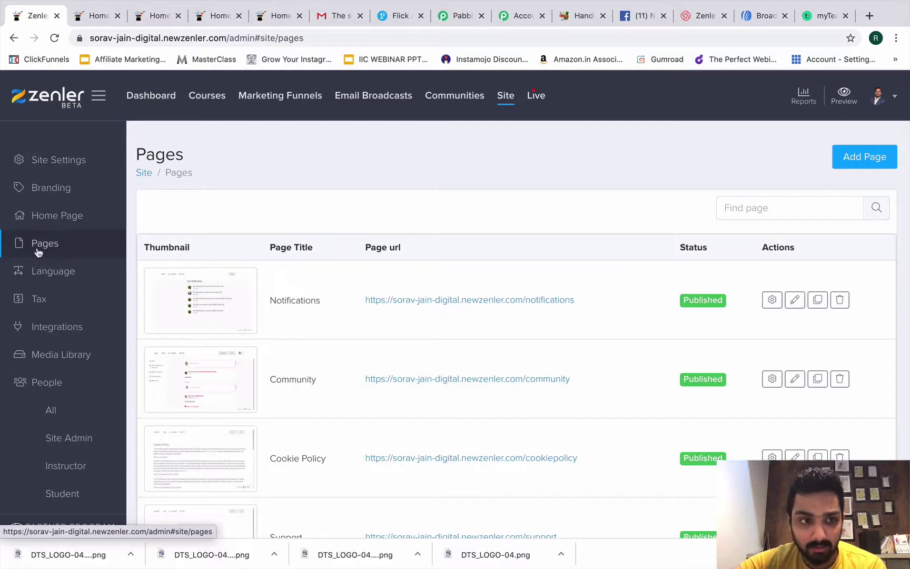
scroll(226, 325, "down", 3)
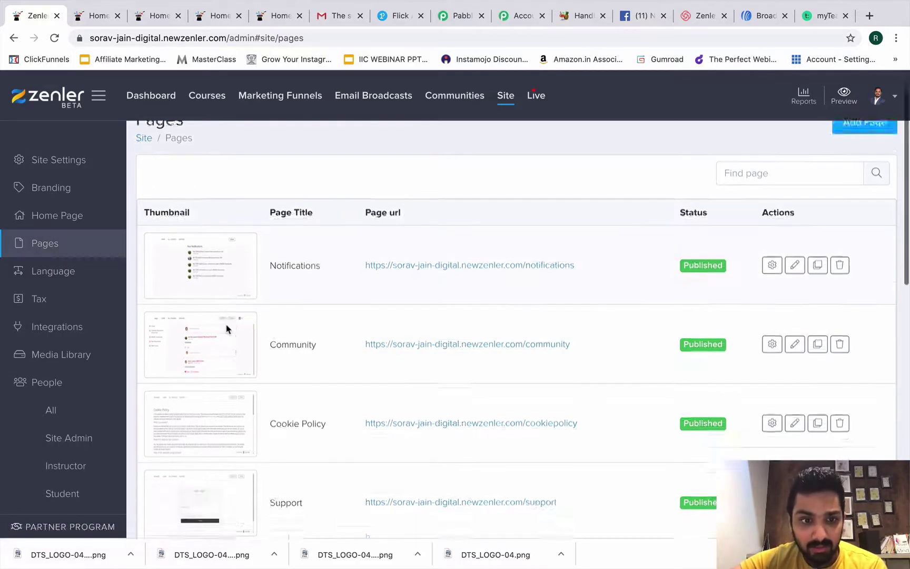
scroll(226, 329, "down", 5)
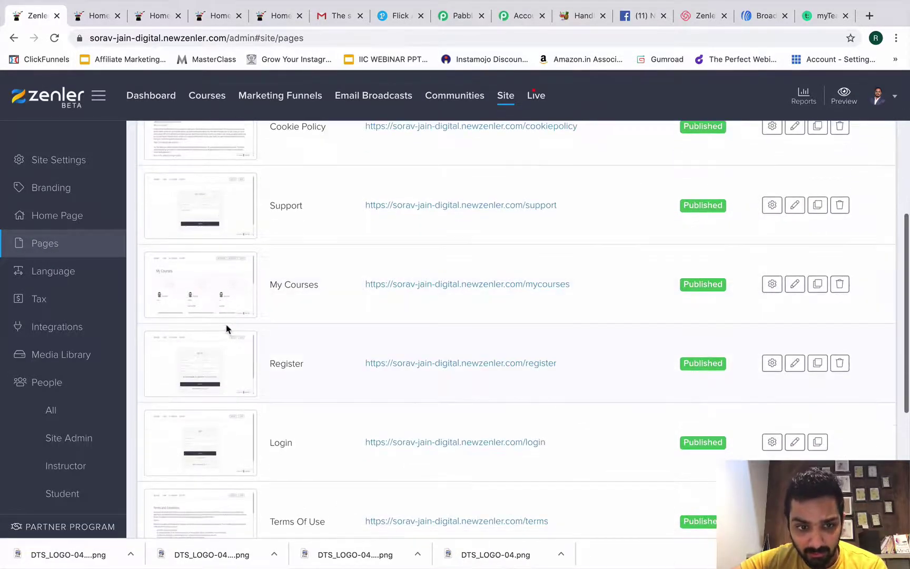
scroll(227, 329, "down", 5)
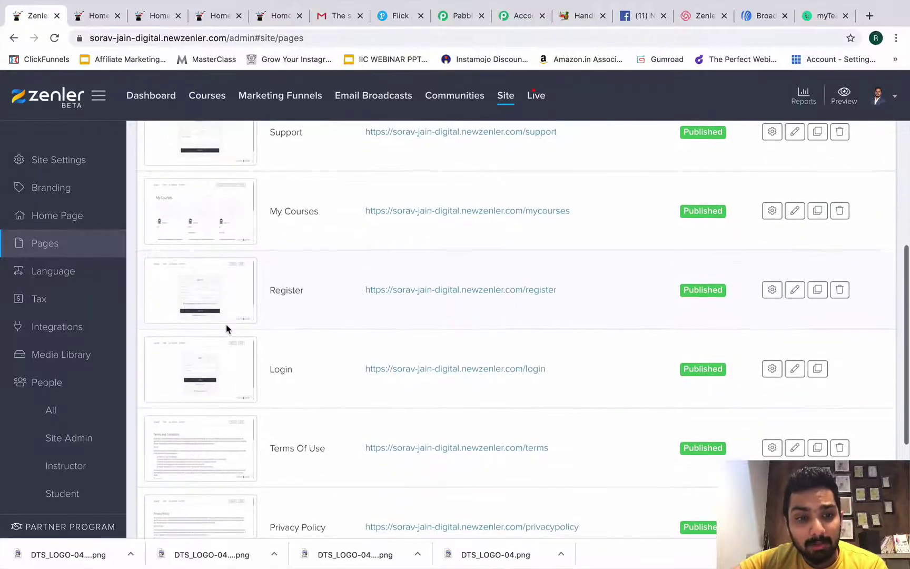
scroll(226, 328, "down", 2)
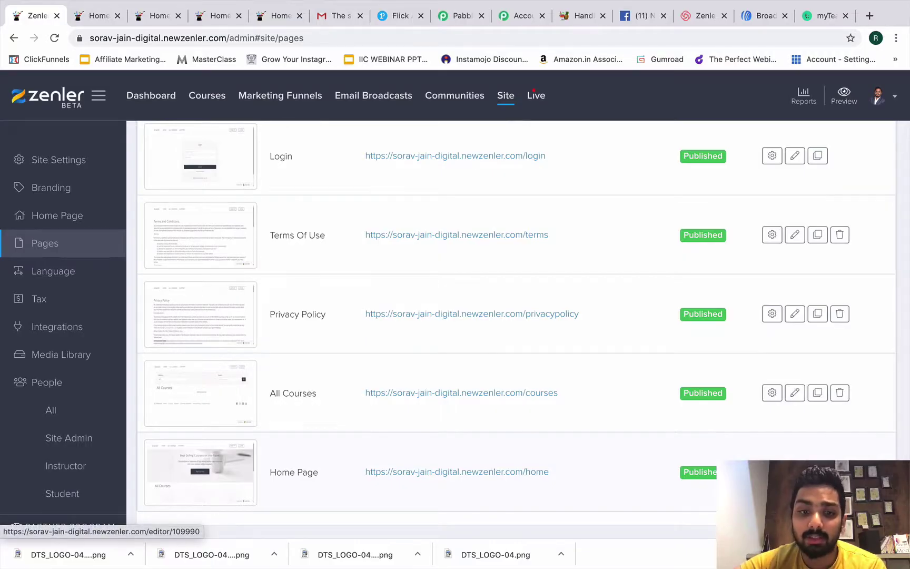
- Open the Home Page in the page editor, comparing it with the live home page
left_click(795, 472)
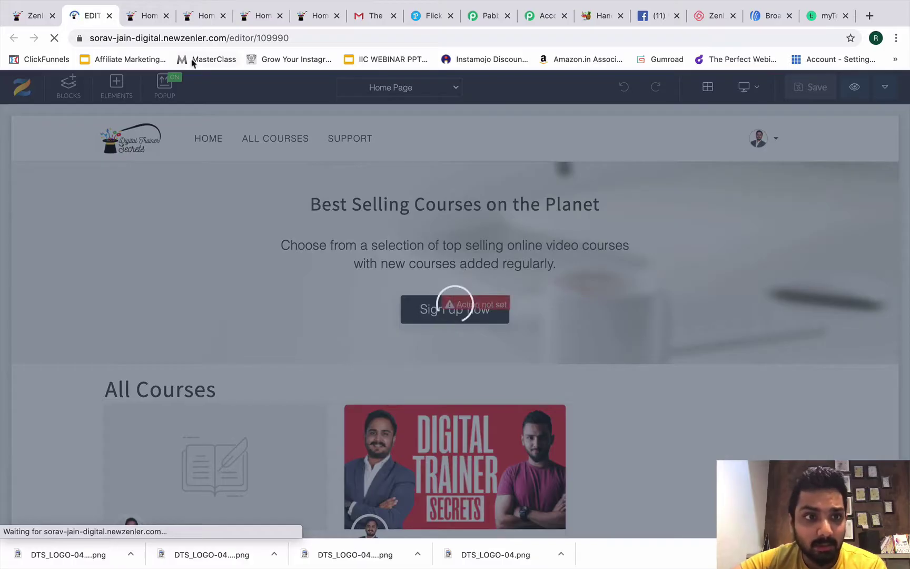
left_click(147, 16)
scroll(321, 142, "up", 5)
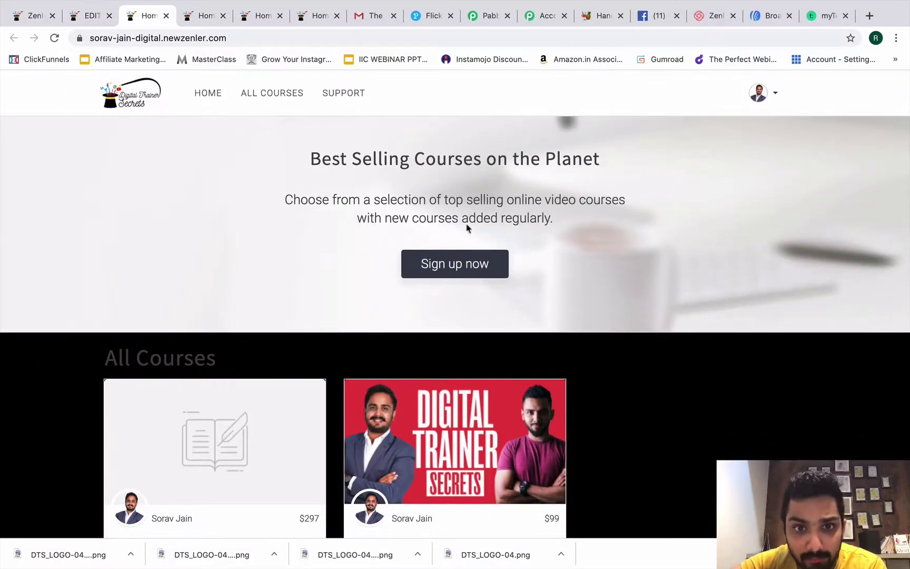
left_click(84, 15)
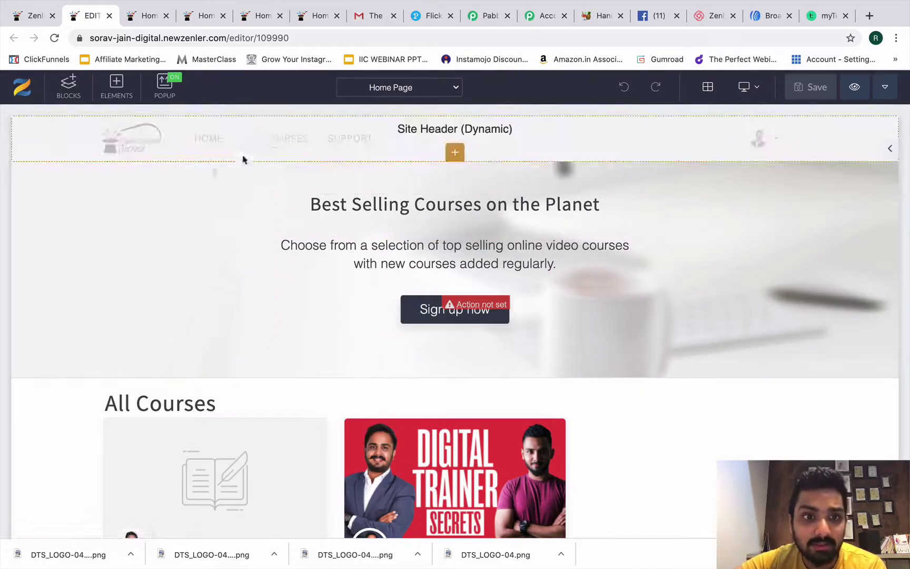
- Replace 'Best Selling Courses on the Planet' with the creator's name and 'Digital Marketing Training Hub'
left_click(606, 199)
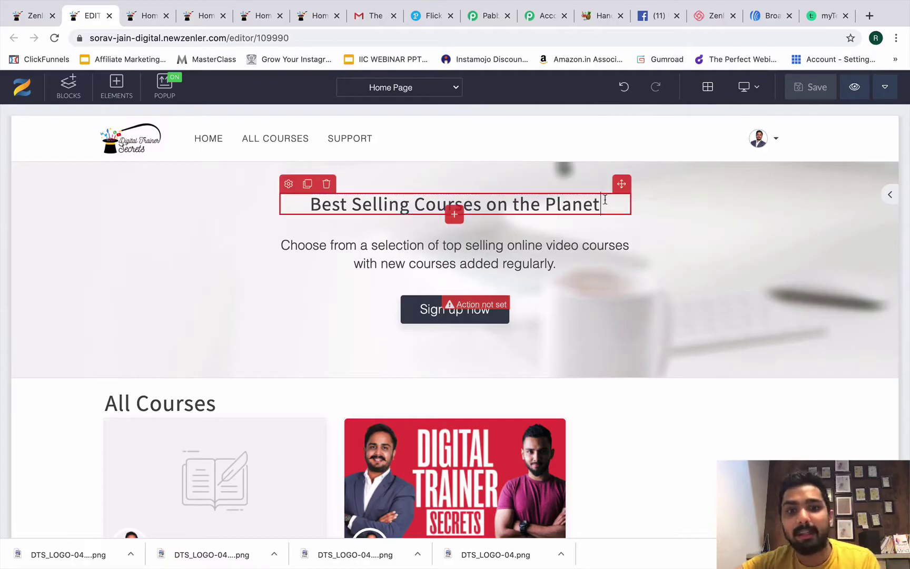
key("shift+Left")
key("shift+Left")
key("shift+Left")
key("shift+Left")
key("shift+Left")
key("shift+Left")
key("shift+Left")
key("shift+Left")
key("shift+Left")
key("shift+Left")
key("shift+Left")
key("shift+Left")
key("shift+Left")
key("shift+Left")
key("shift+Left")
key("shift+Left")
key("shift+Left")
key("shift+Left")
key("shift+Left")
key("shift+Left")
key("BackSpace")
key("BackSpace")
key("BackSpace")
key("BackSpace")
key("BackSpace")
key("BackSpace")
key("BackSpace")
key("BackSpace")
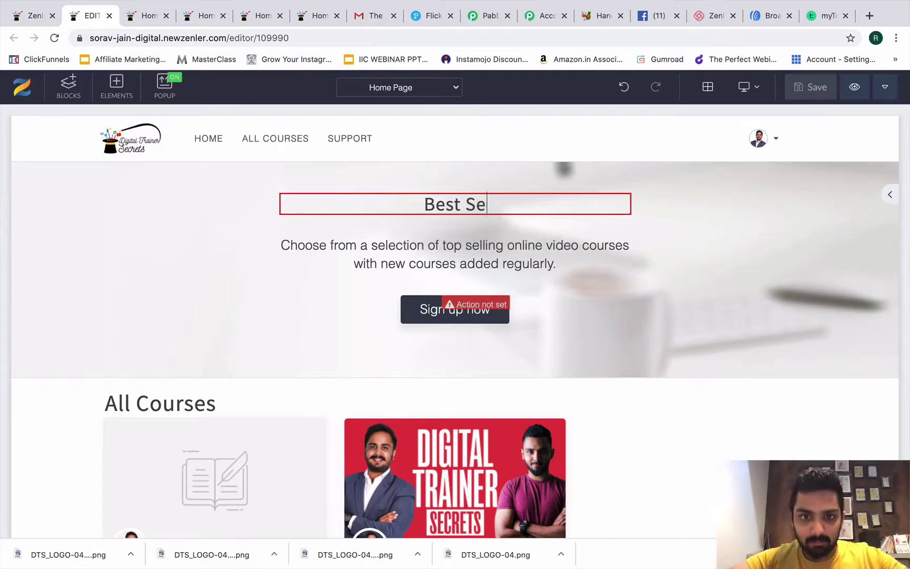
key("BackSpace")
key("BackSpace")
key("BackSpace")
type("Sorav")
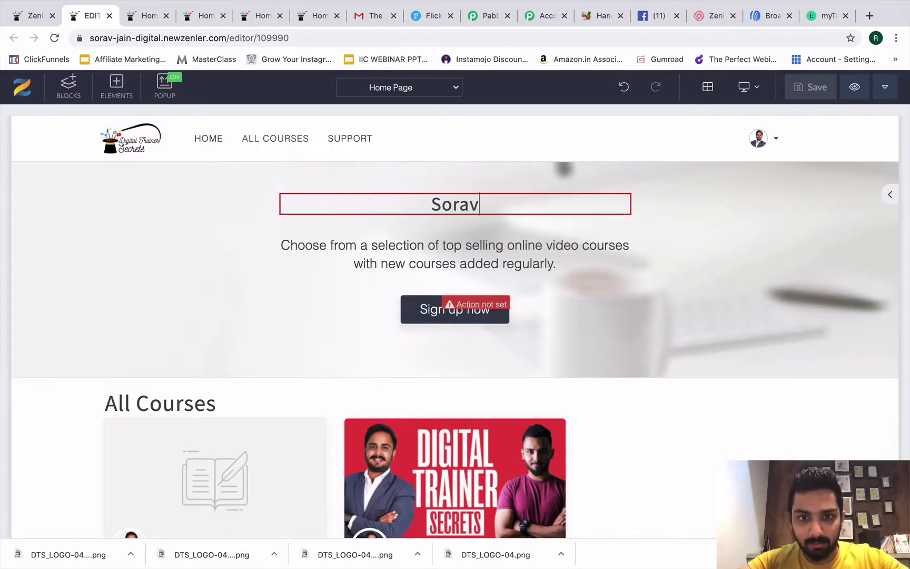
type(" Jain - D")
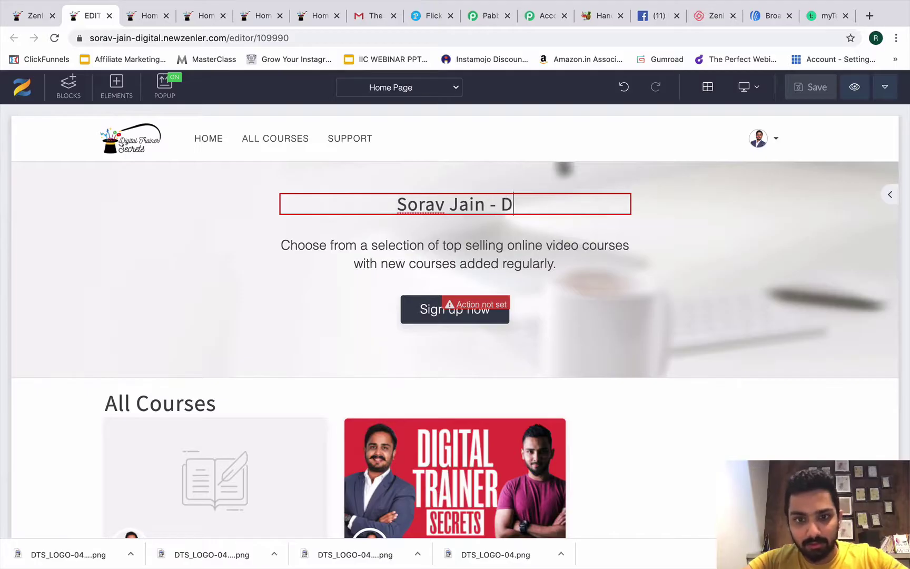
type("igital ma")
key("BackSpace")
key("BackSpace")
type("al")
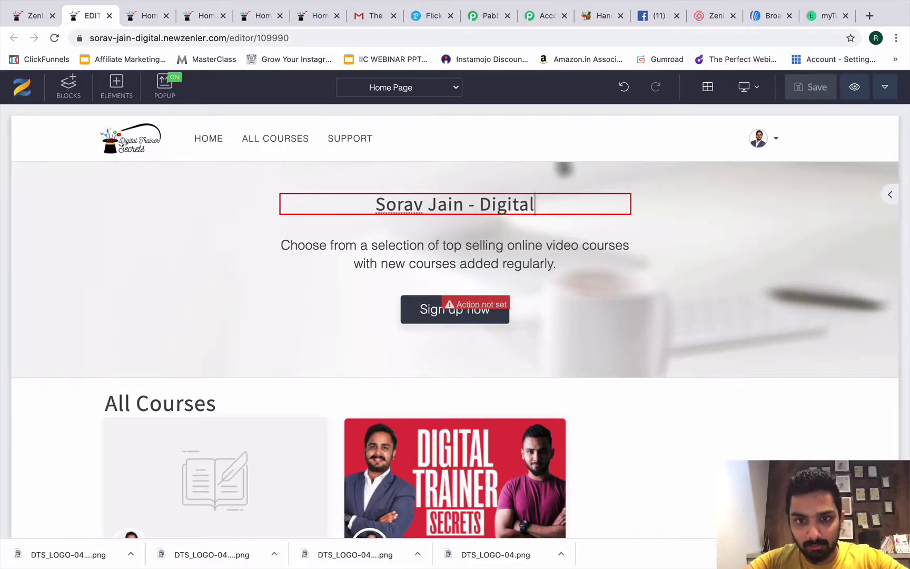
type(" ma")
key("BackSpace")
key("BackSpace")
type("Mark")
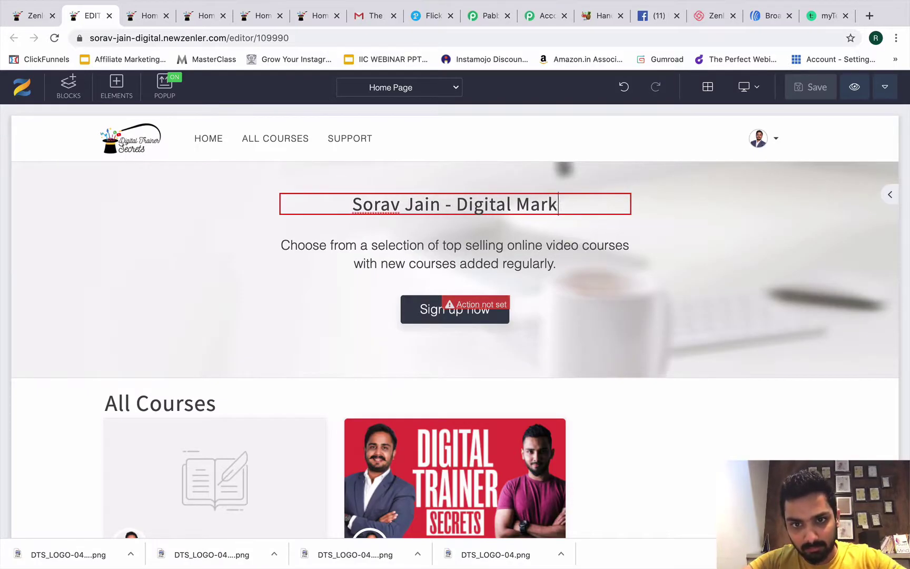
type("eting Trainin")
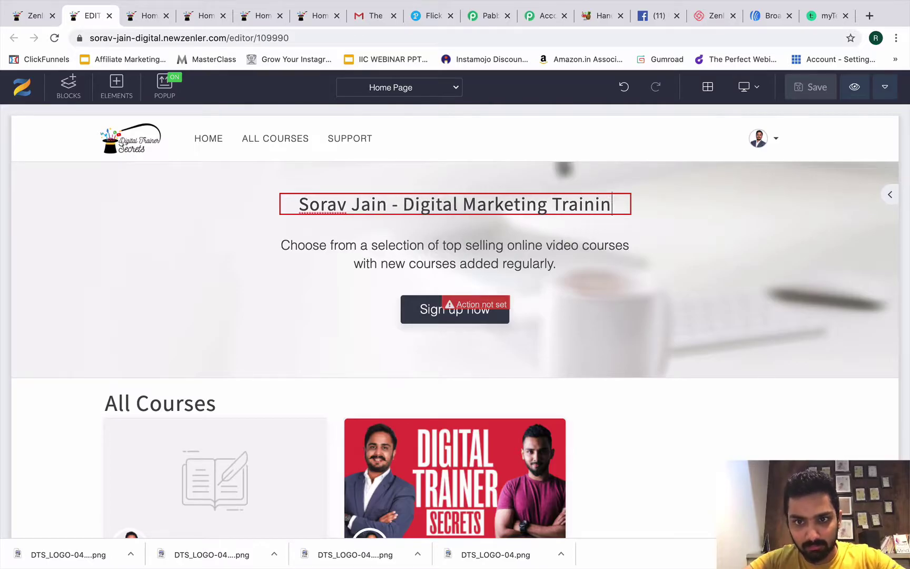
type("g Hub")
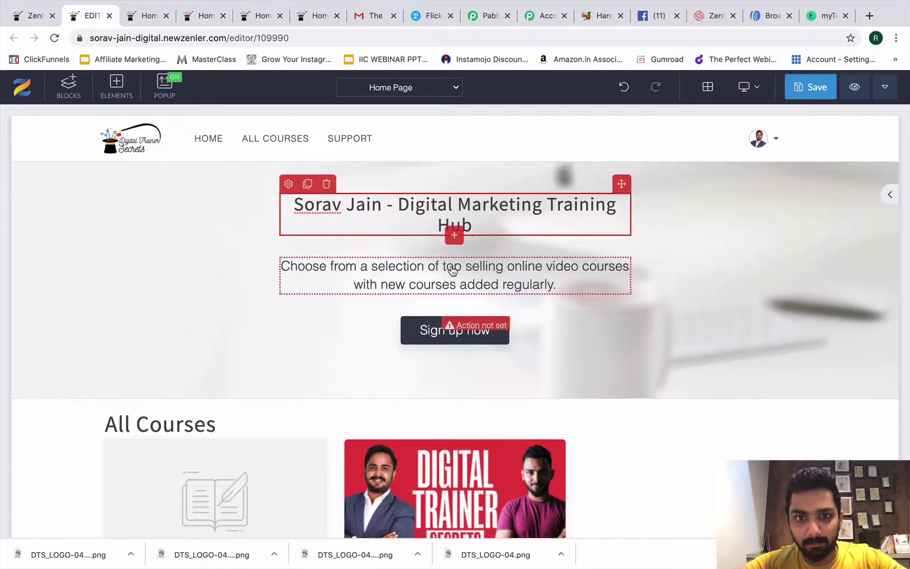
- Append 'Lifetime Access and Support!' to the end of the hero paragraph
left_click(568, 282)
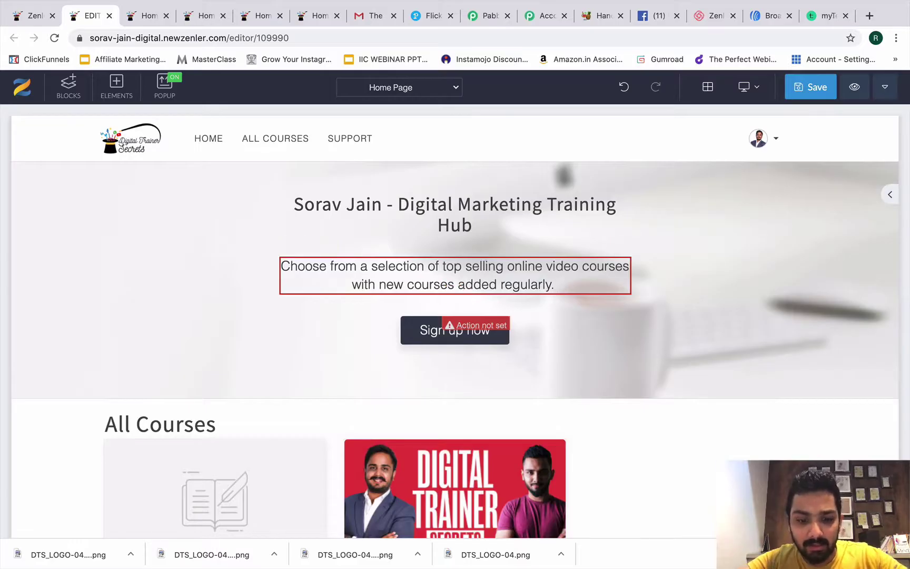
type("Lifetime ")
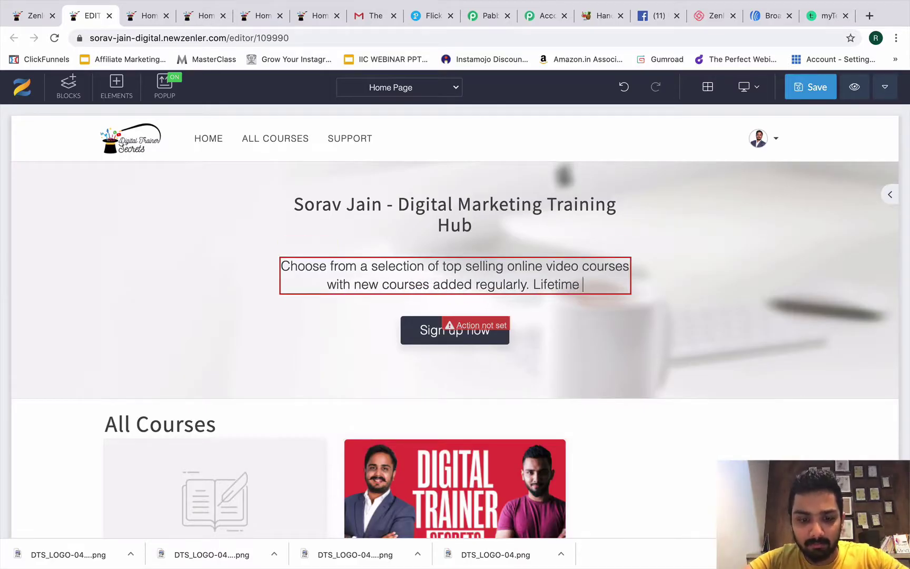
type("Access and")
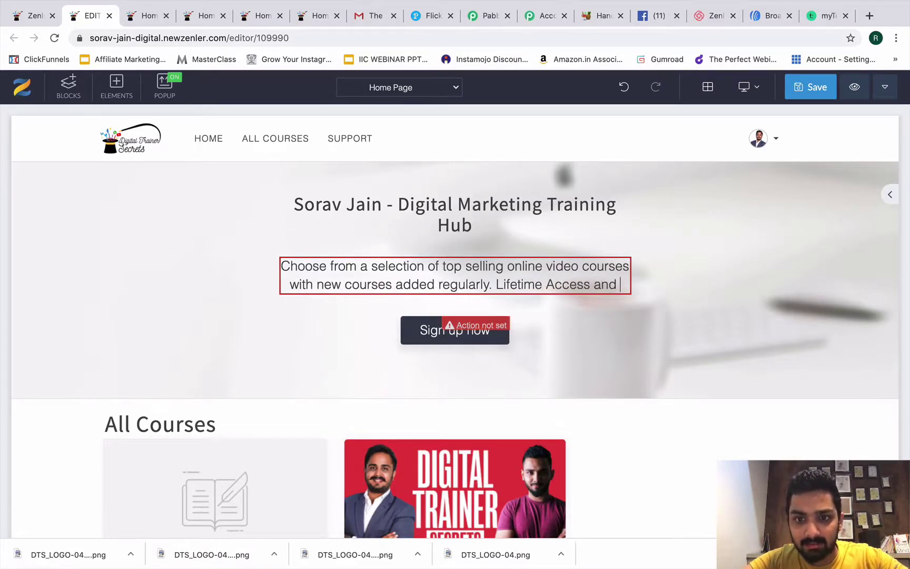
type(" Support!")
left_click(697, 340)
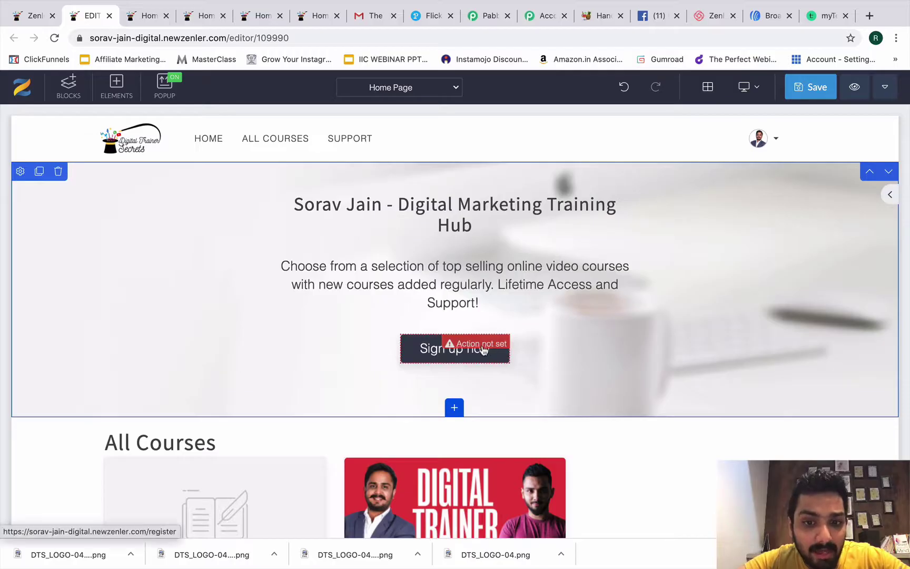
left_click(484, 351)
- Review the sign-up button's Action options, leaving its action unchanged
left_click(410, 324)
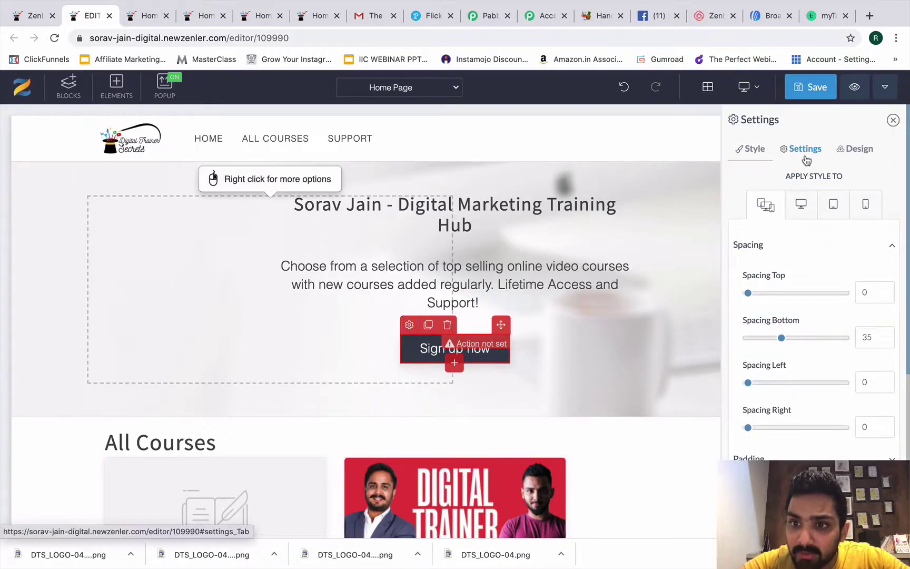
left_click(804, 150)
left_click(847, 265)
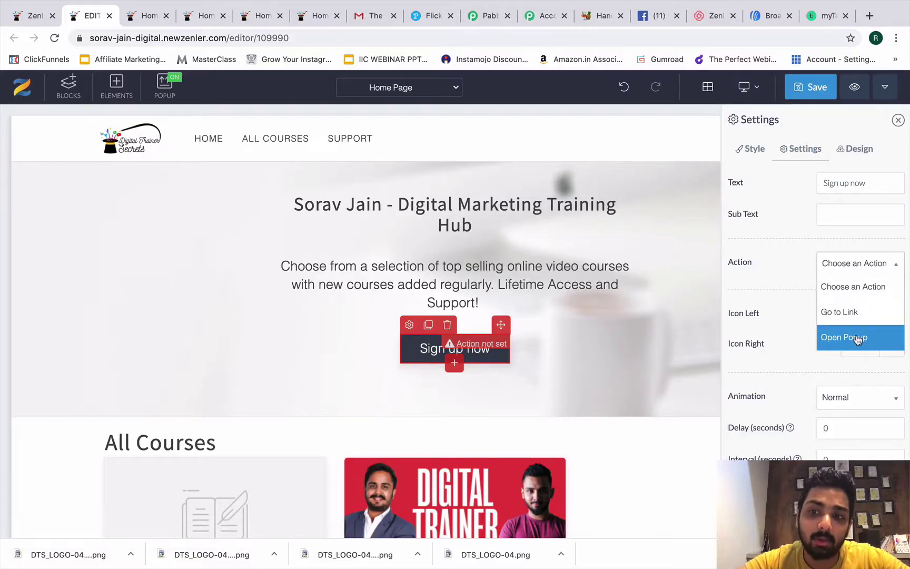
left_click(879, 266)
left_click(642, 264)
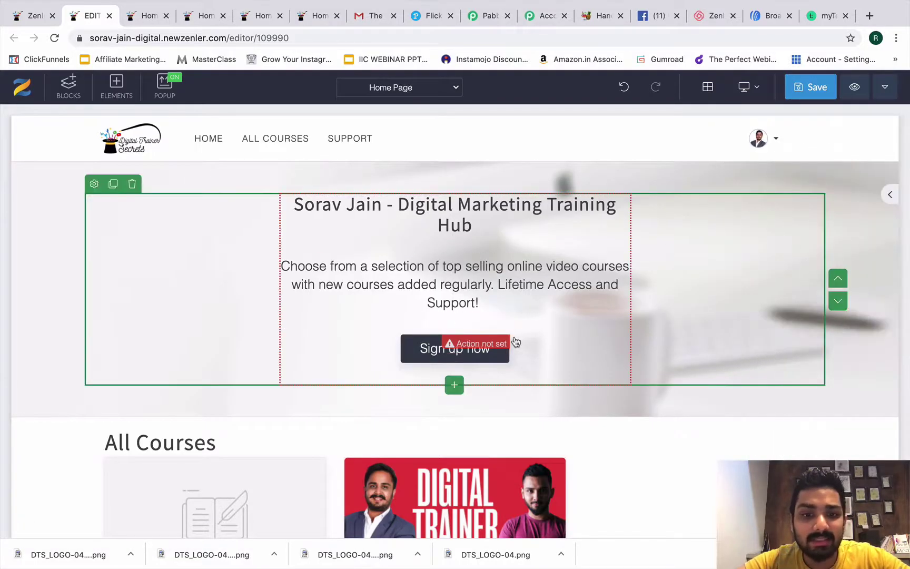
- Save the Home Page and dismiss the SEO Settings dialog
scroll(515, 343, "down", 5)
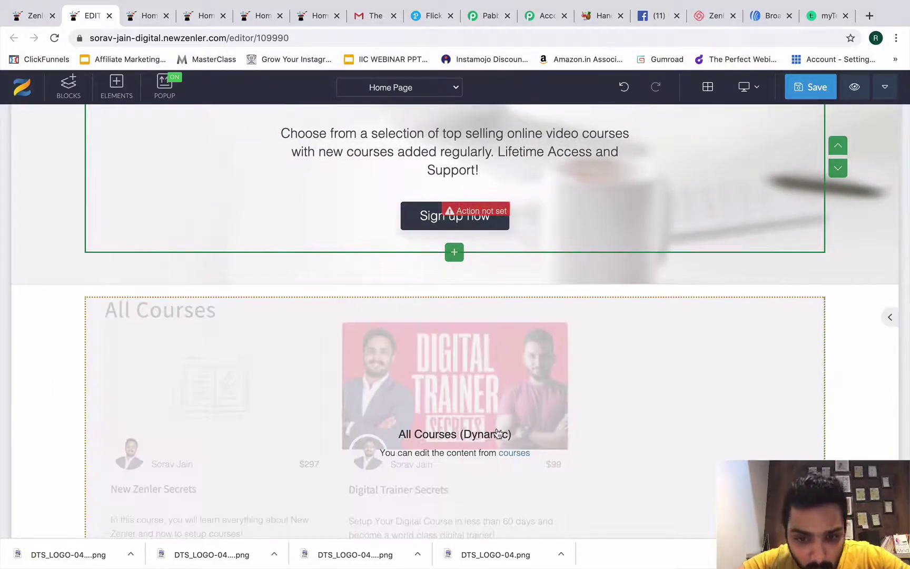
scroll(498, 433, "up", 5)
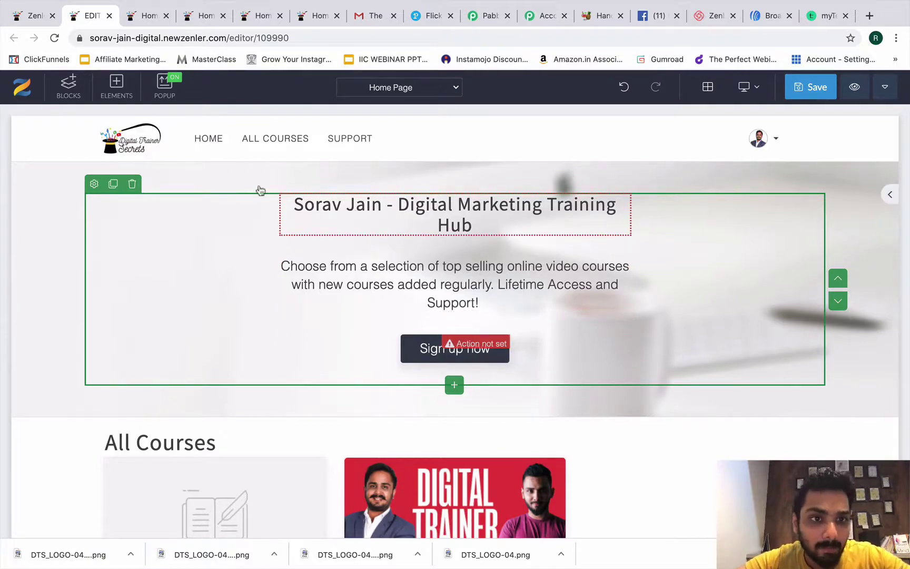
left_click(815, 99)
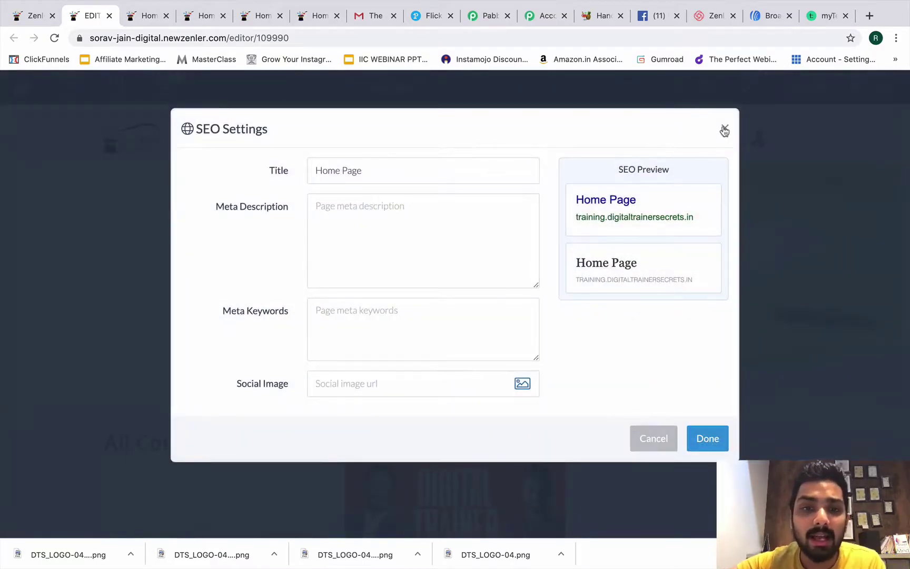
left_click(724, 130)
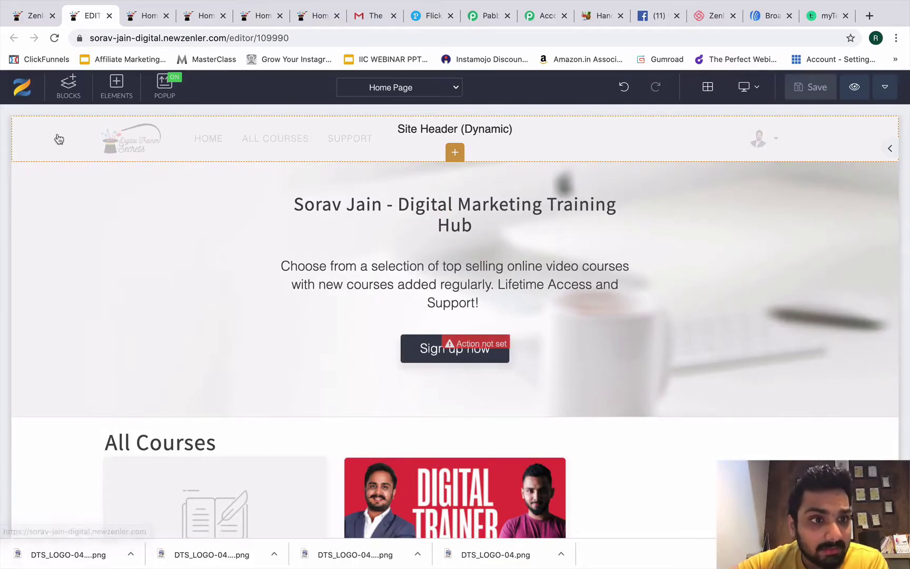
- Add a header menu item labelled as an Instagram follow link for the site owner
mouse_move(18, 132)
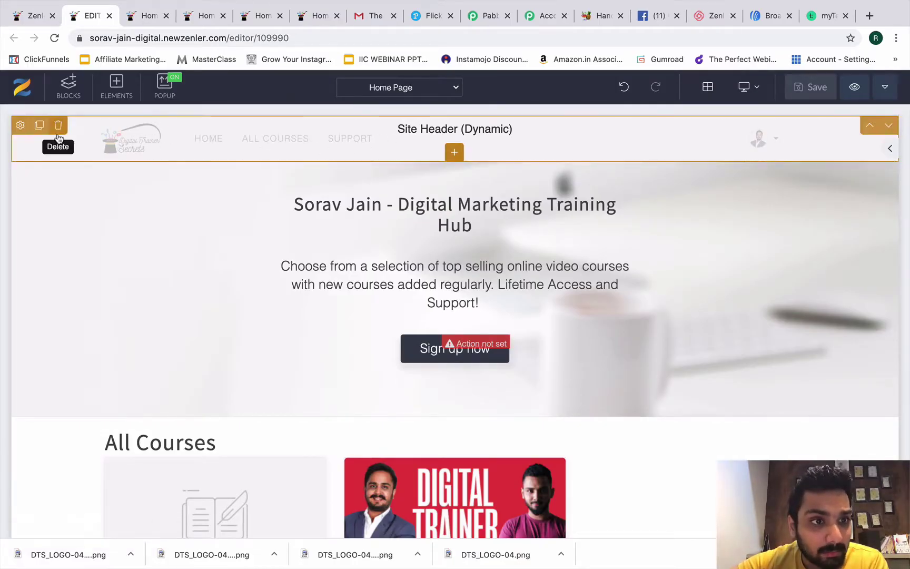
left_click(18, 129)
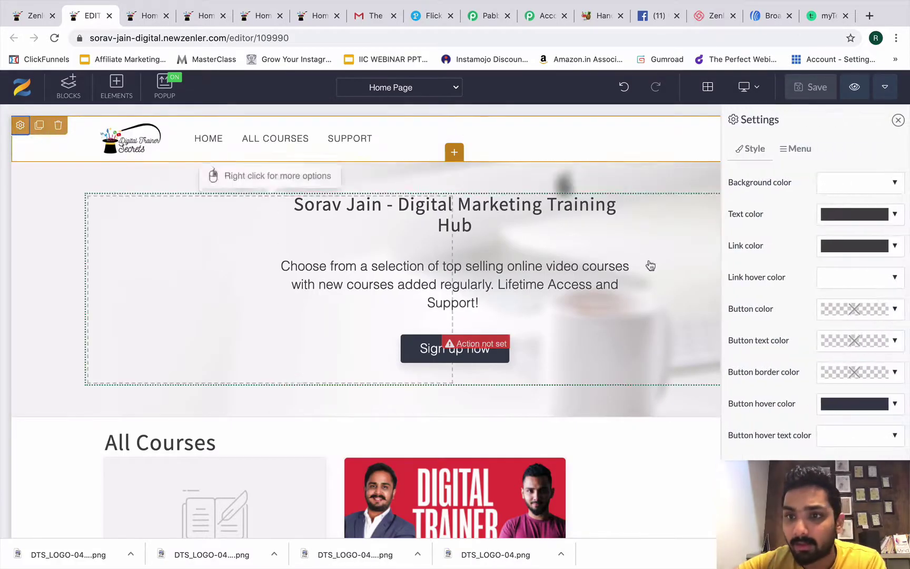
left_click(787, 151)
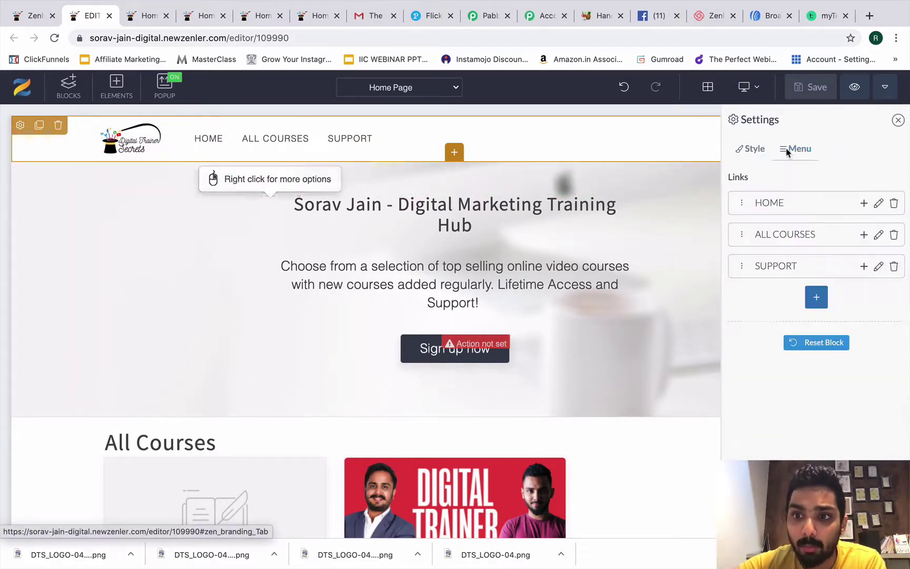
left_click(816, 298)
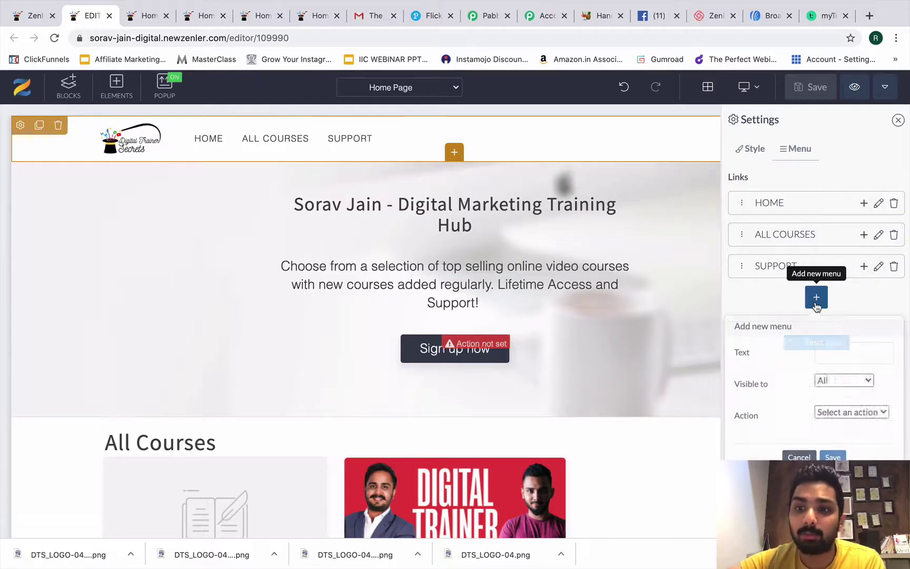
left_click(837, 354)
type("F")
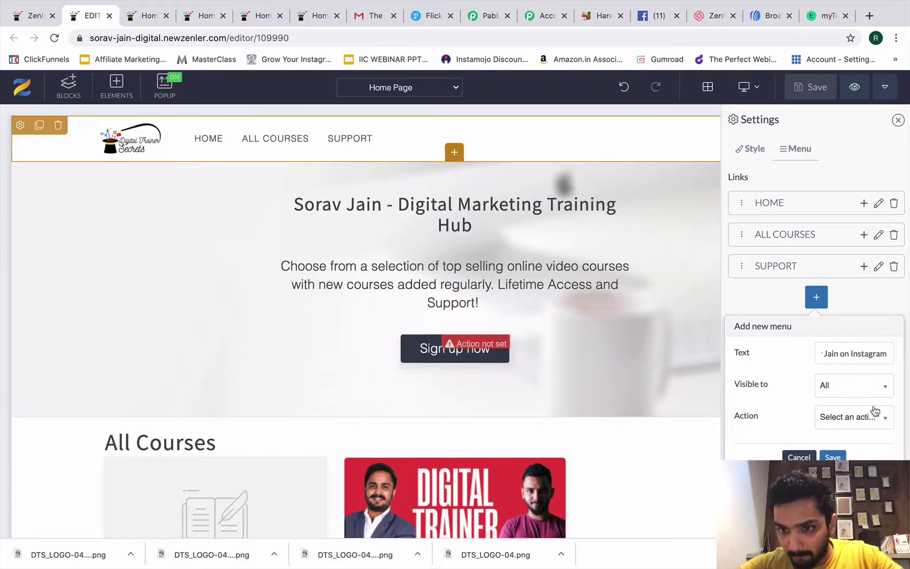
type("ollow Sorav Jain on Instagram")
- Set the new menu item's action to Go to Link, then open a blank Chrome tab
left_click(868, 392)
left_click(868, 393)
left_click(867, 414)
left_click(856, 458)
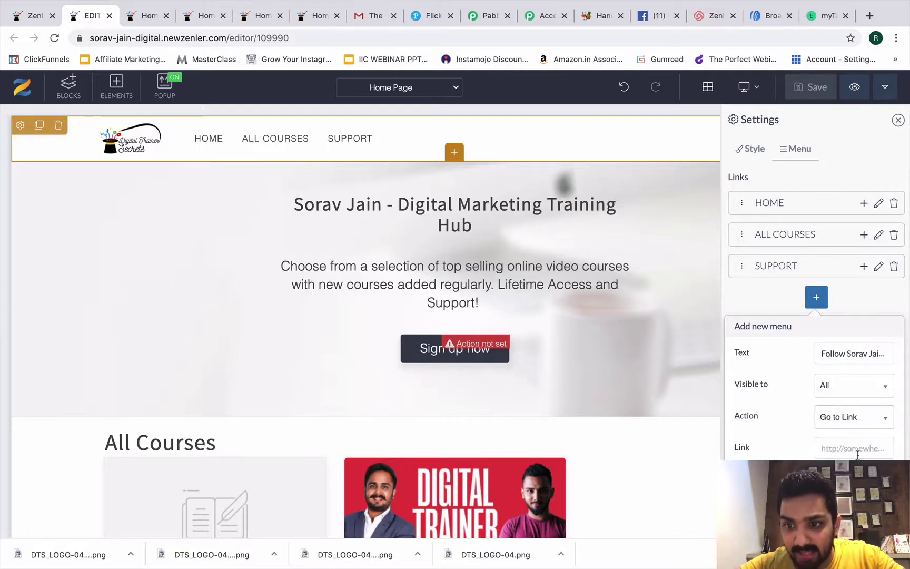
left_click(870, 16)
- Search Google for the site owner's Instagram handle and open the Instagram result
type("r")
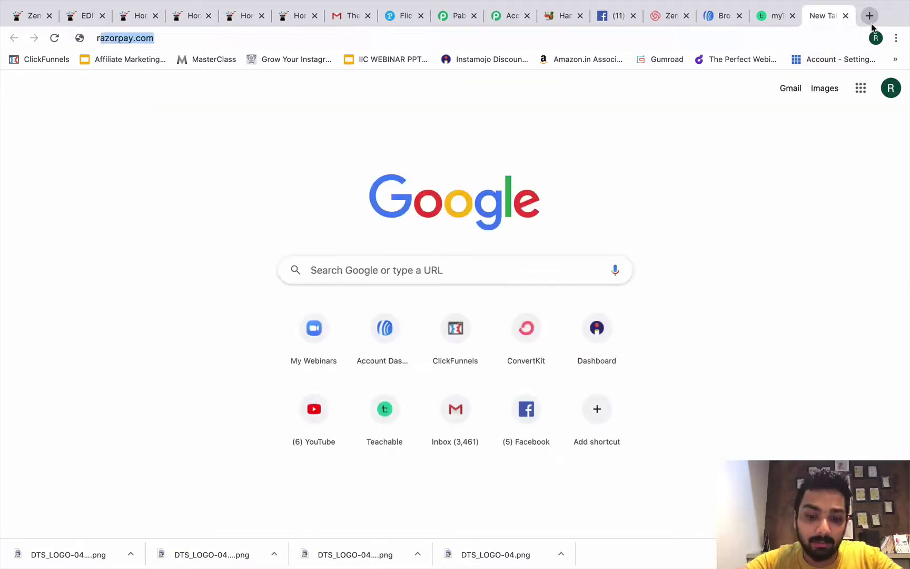
type("rishijain")
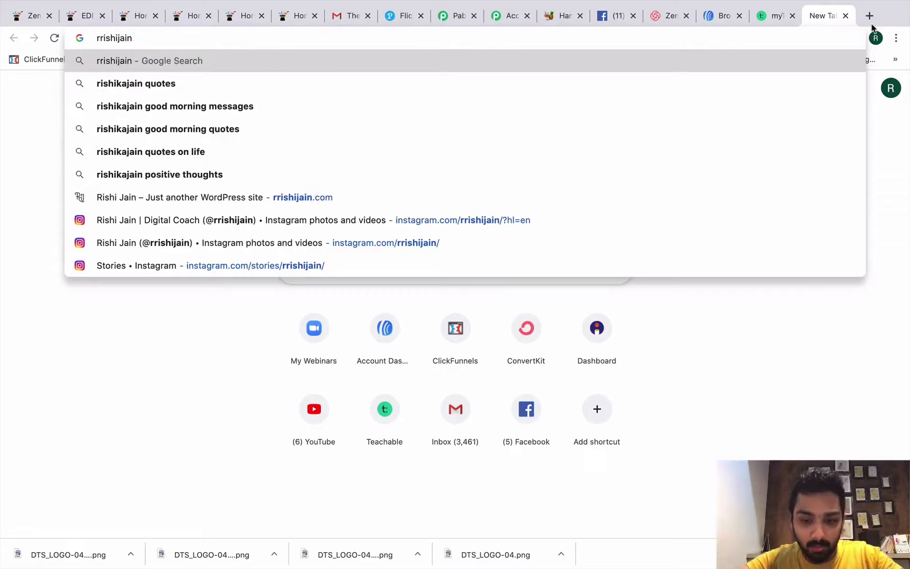
key("BackSpace")
key("BackSpace")
key("BackSpace")
key("BackSpace")
key("BackSpace")
key("BackSpace")
key("BackSpace")
key("BackSpace")
key("BackSpace")
key("BackSpace")
key("BackSpace")
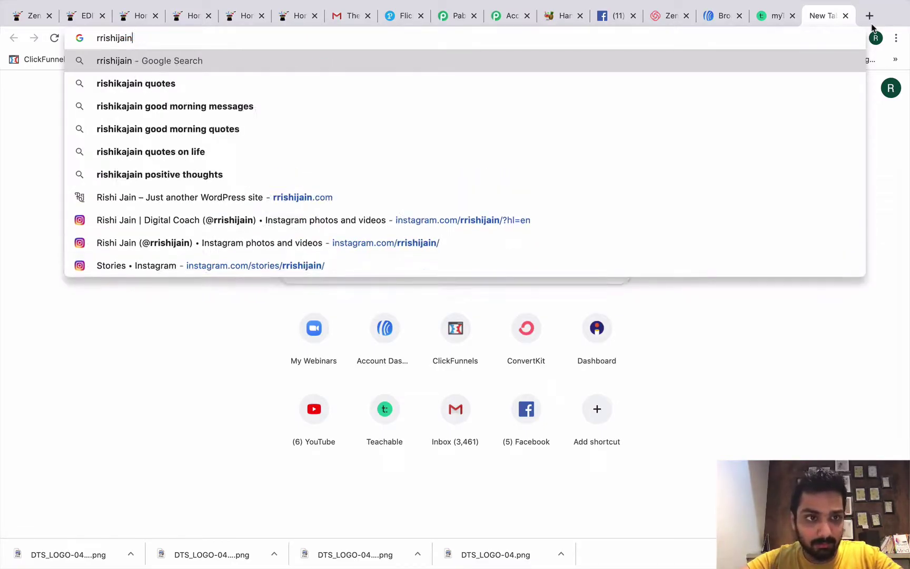
type("soravjain insta")
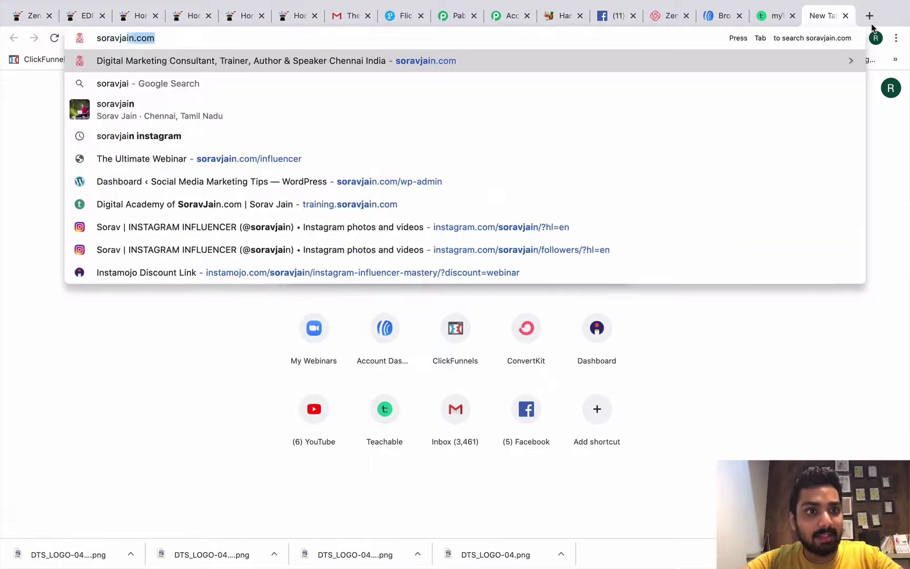
type("gra")
key("Return")
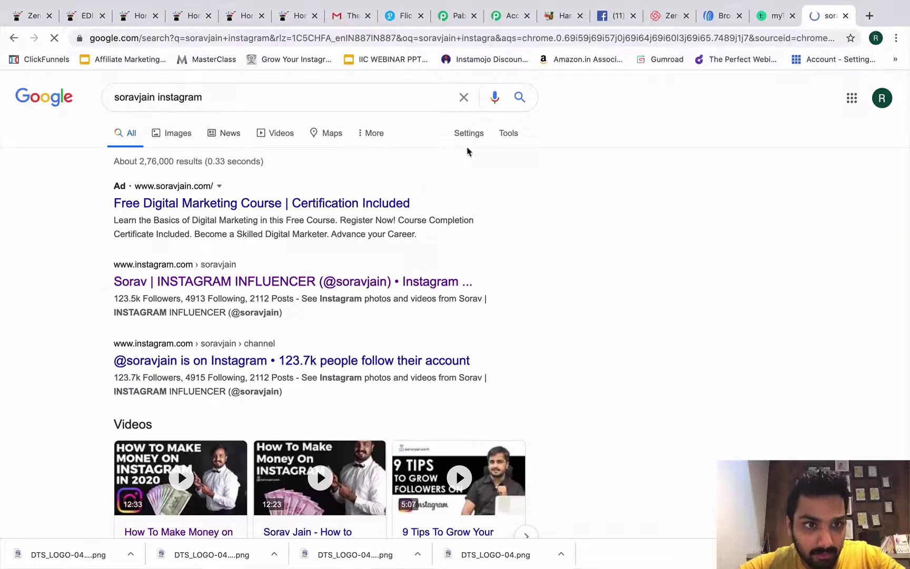
left_click(232, 276)
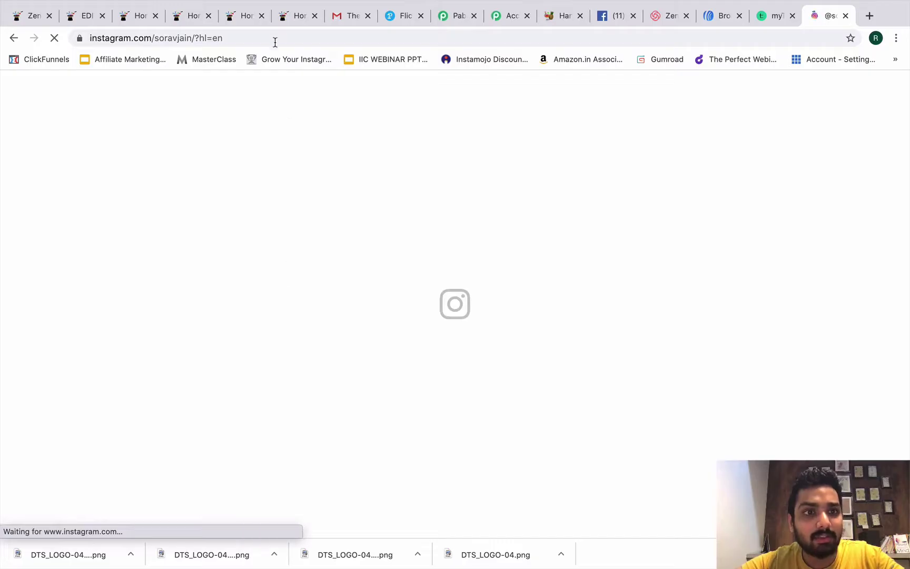
- Find the owner's profile through Instagram search and select its web address to copy
left_click(268, 37)
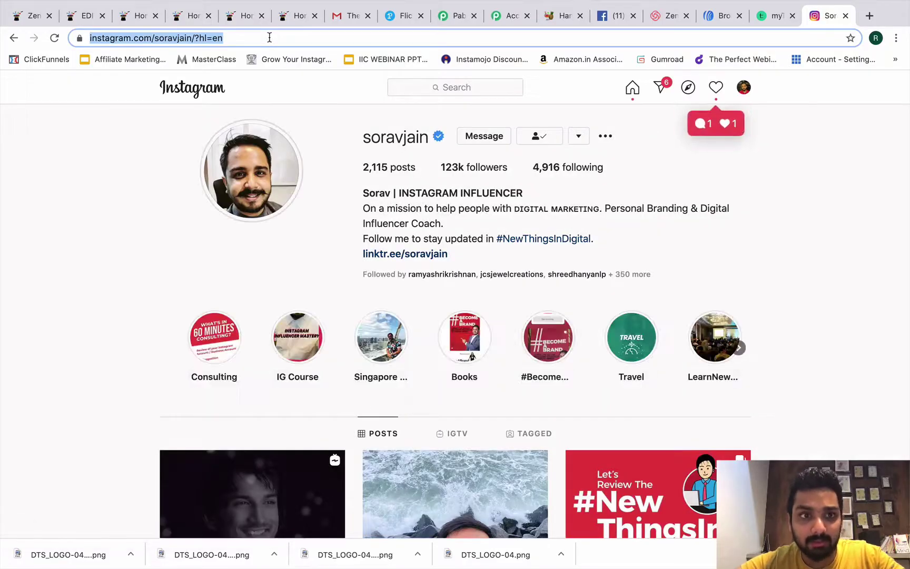
left_click(248, 92)
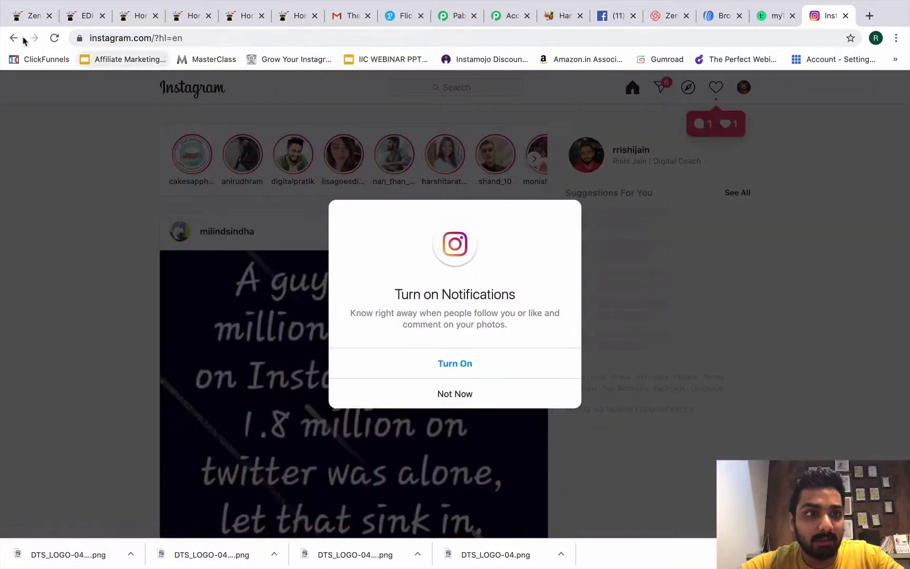
left_click(161, 37)
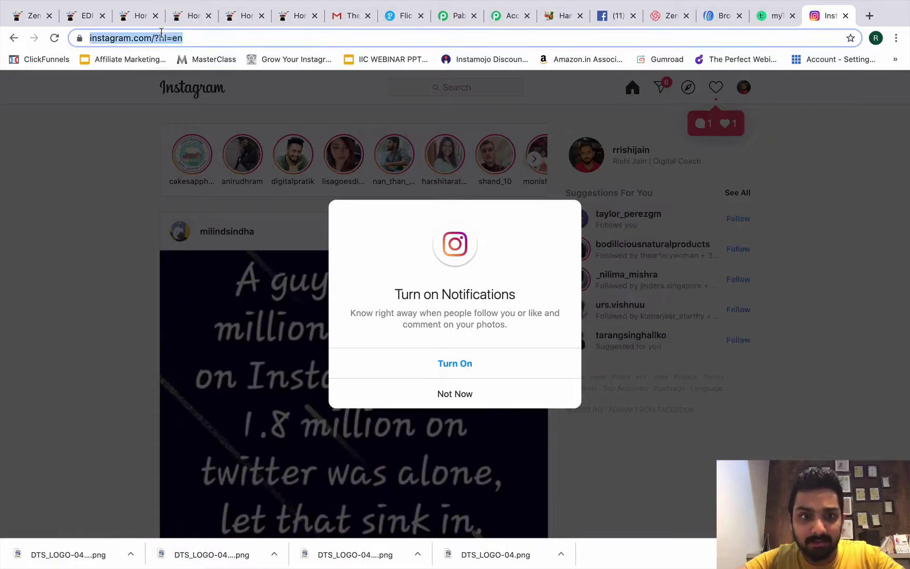
left_click(481, 365)
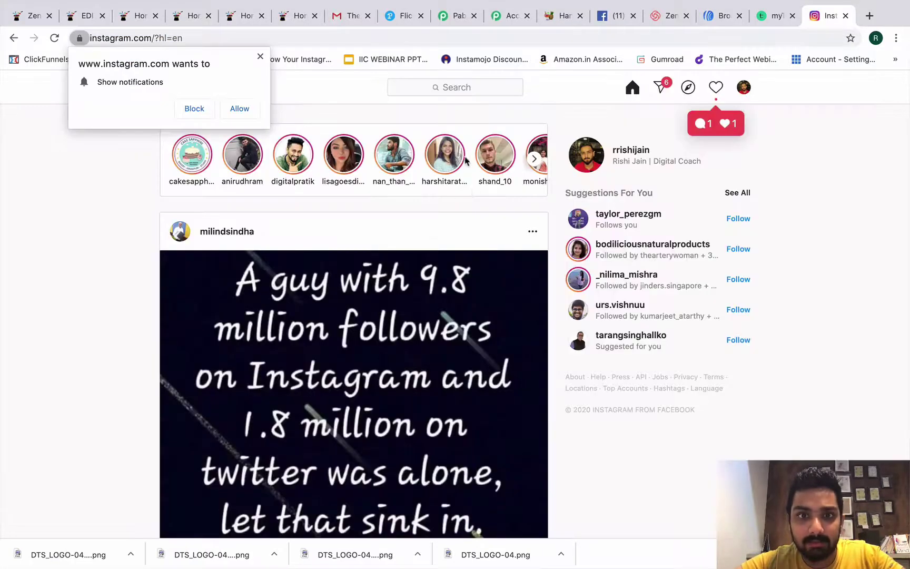
left_click(460, 87)
type("soravjain")
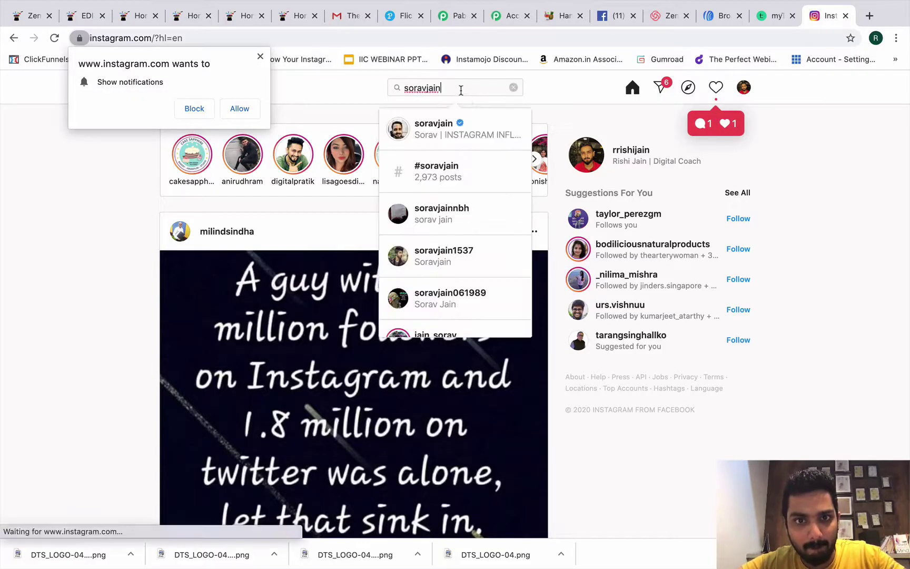
left_click(460, 122)
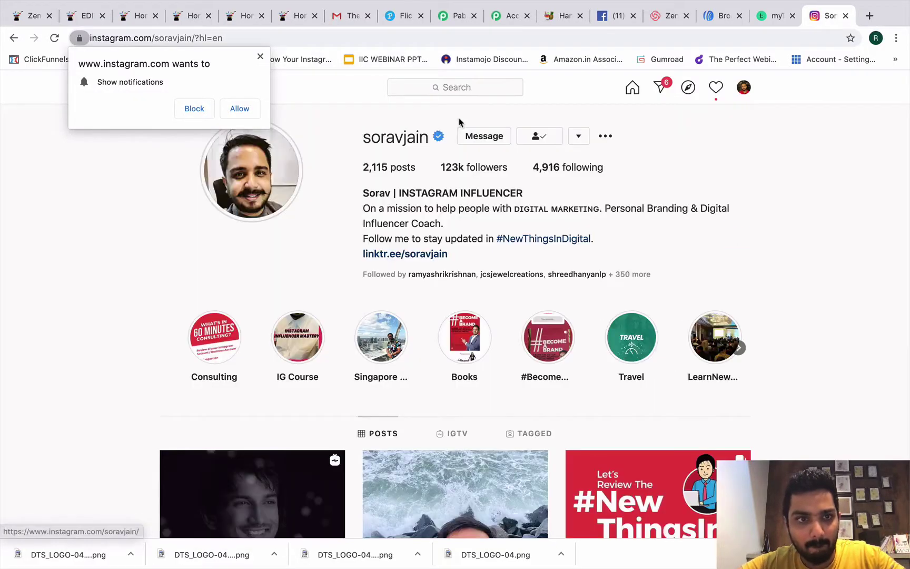
left_click(260, 56)
left_click(252, 35)
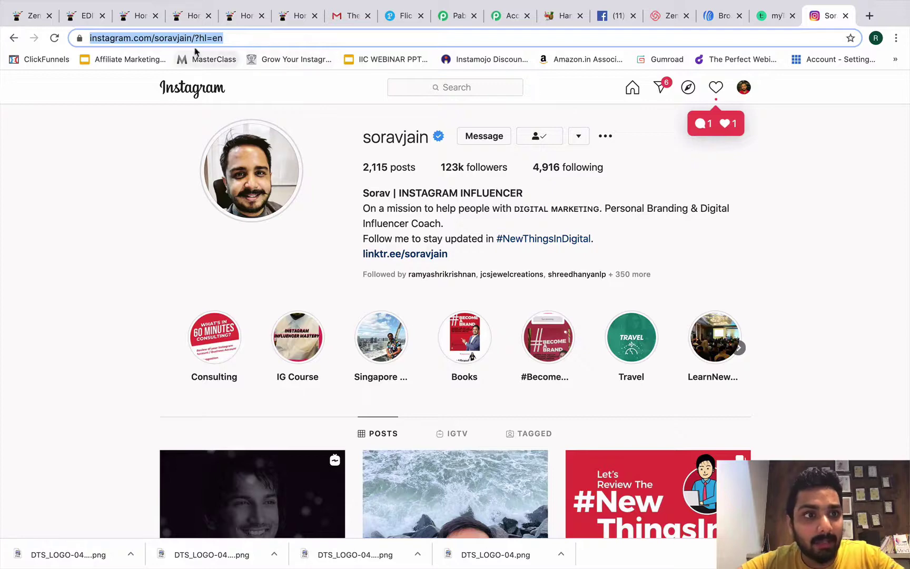
left_click(38, 20)
- Use the pasted Instagram profile URL as the link and add the owner's follow item to the header
left_click(82, 16)
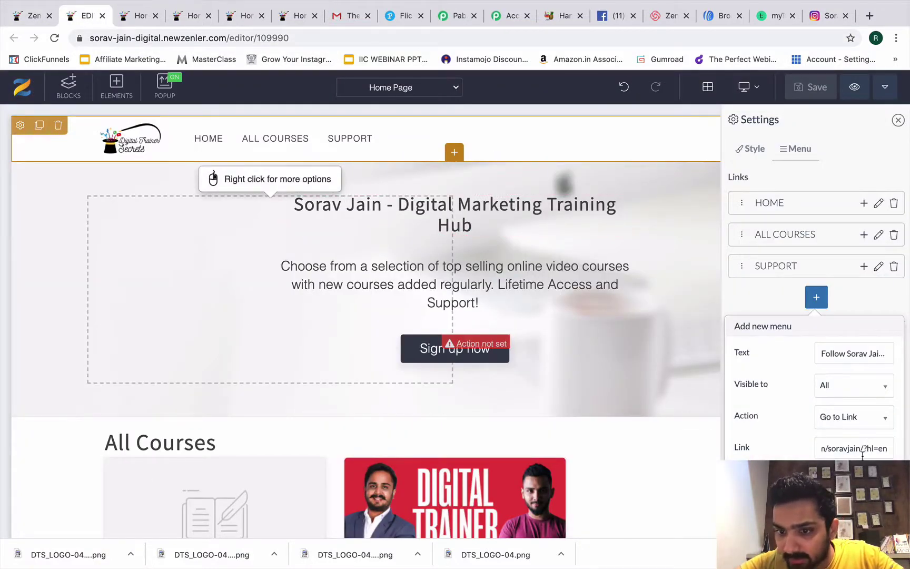
key("Tab")
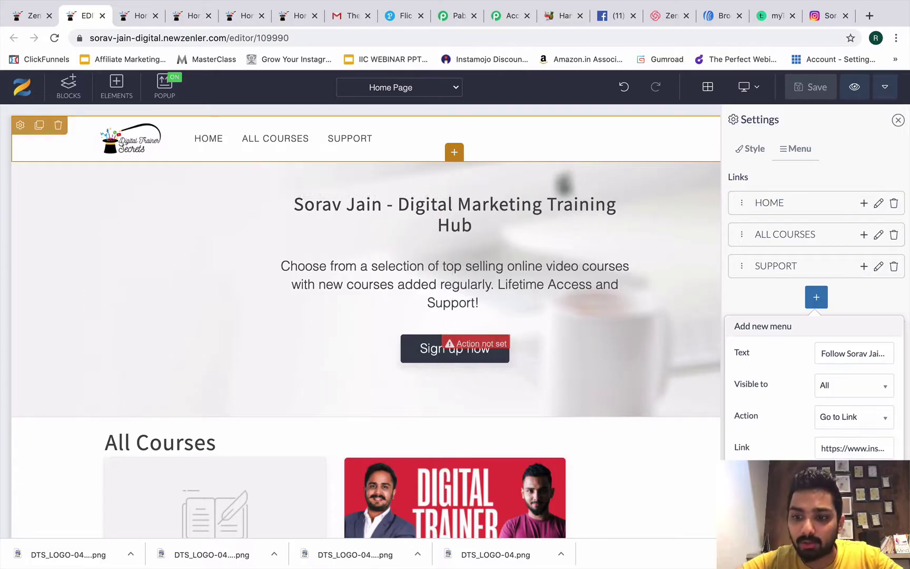
scroll(817, 282, "down", 1)
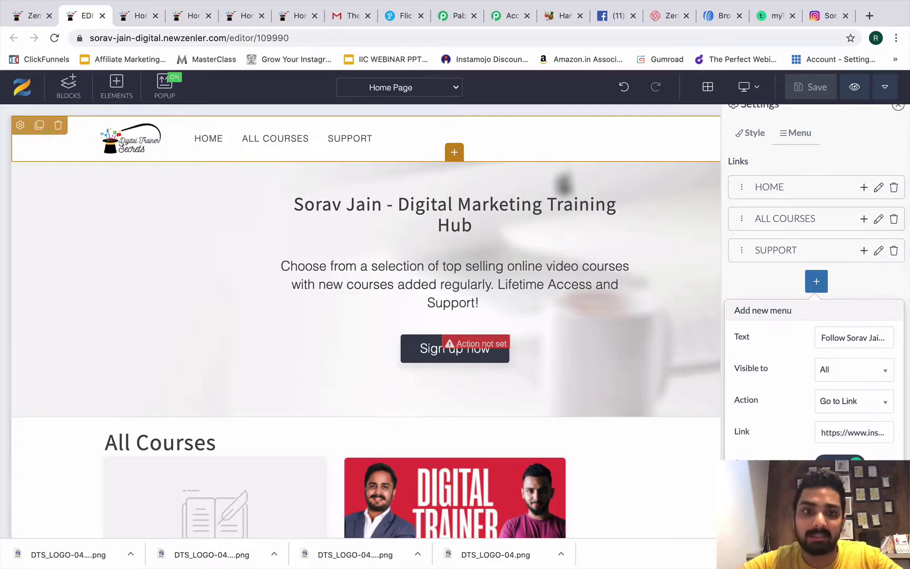
key("Return")
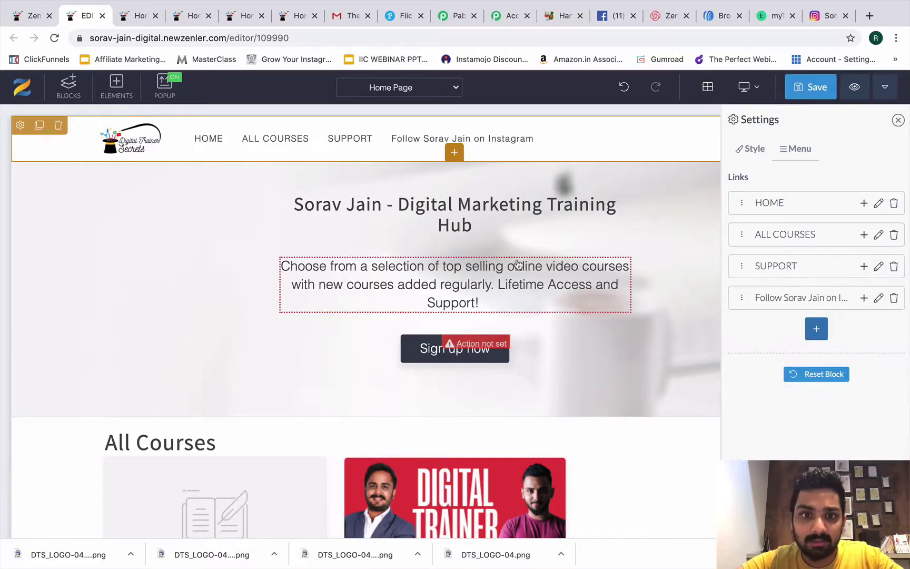
- Start a second menu item labelled as the second coach's Instagram follow link with a Go to Link action
left_click(816, 332)
left_click(830, 380)
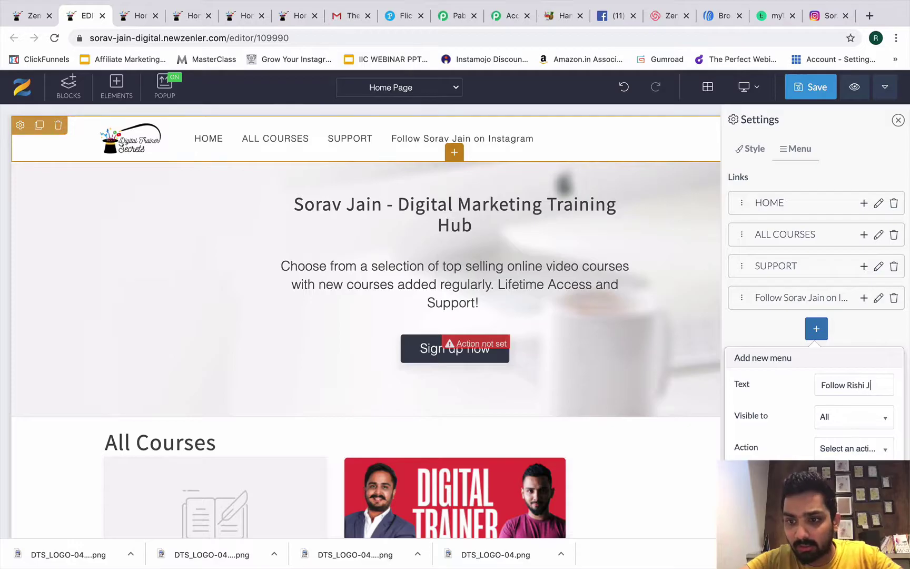
type("Follow Rishi Jain on Instagram")
left_click(856, 454)
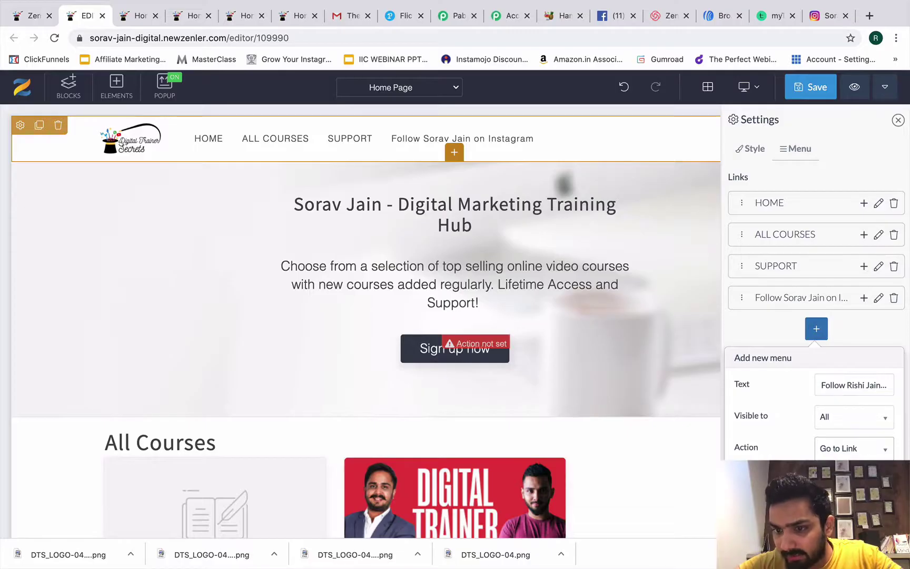
- Search Instagram for the second coach, open the profile, and select its URL to copy
left_click(830, 17)
left_click(454, 88)
type("r")
type("rishiajin")
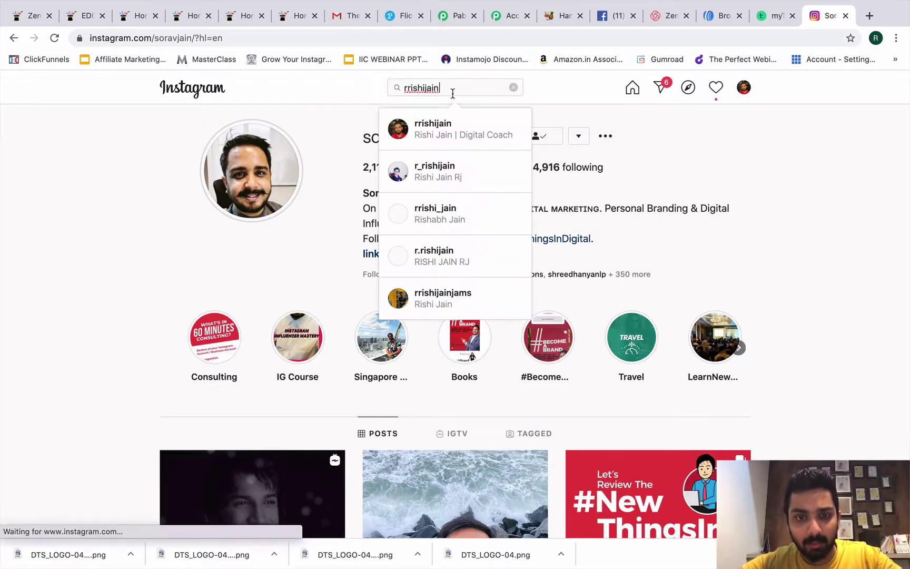
left_click(432, 127)
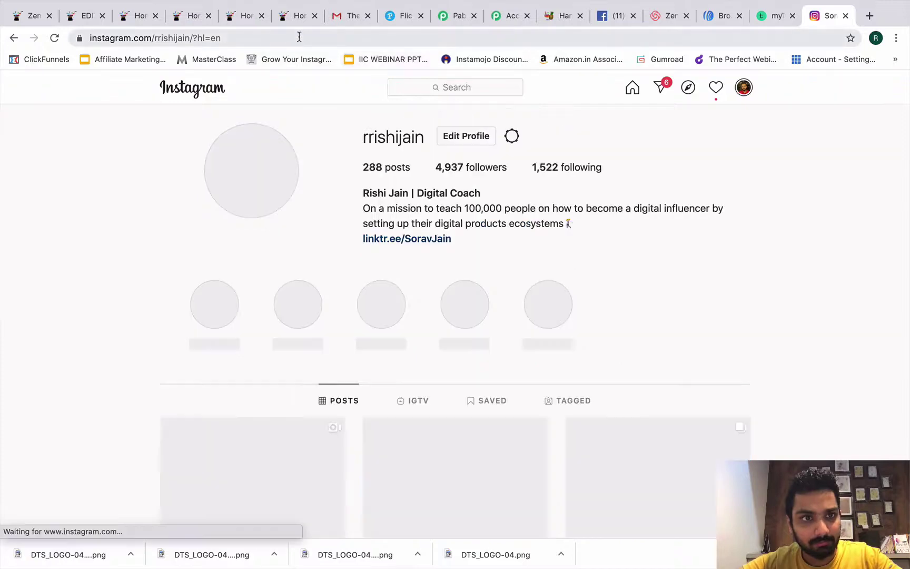
left_click(299, 37)
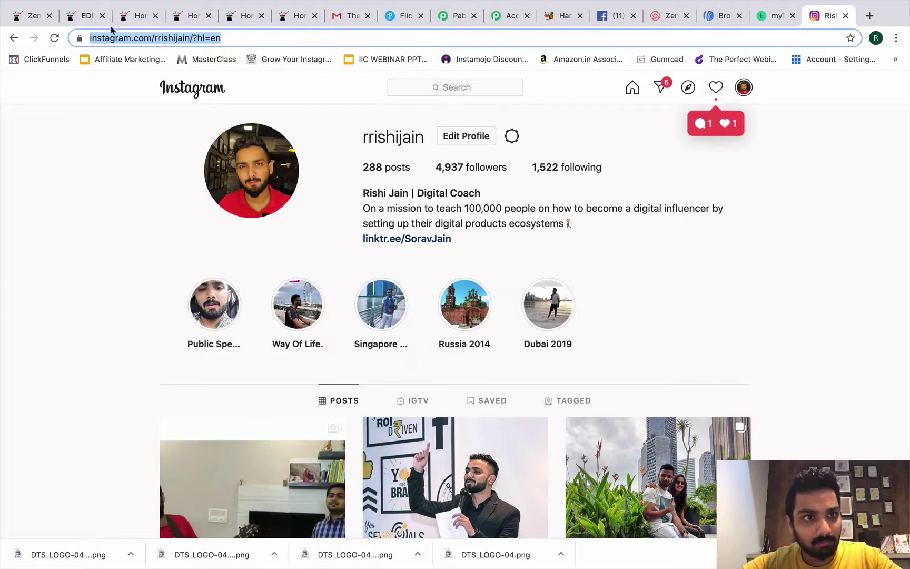
left_click(78, 16)
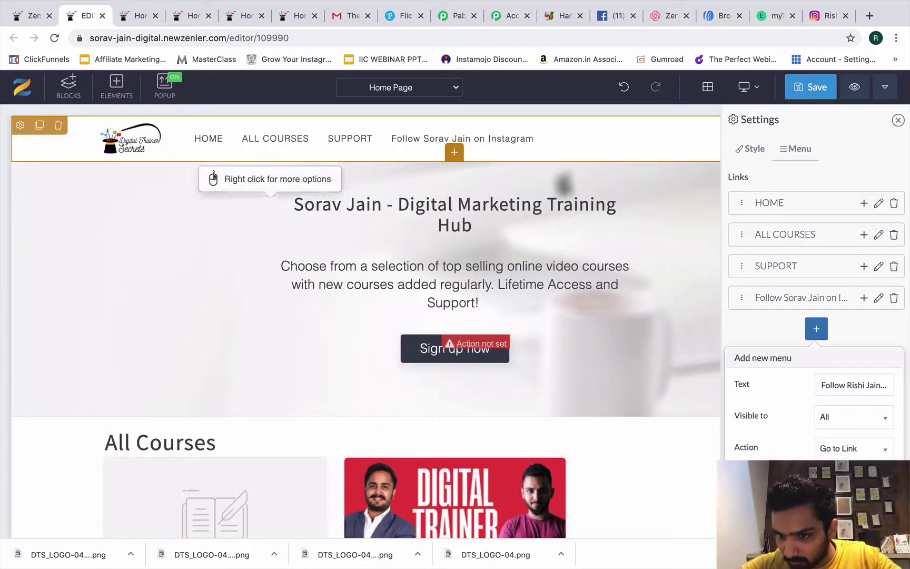
- Add the second follow link to the menu and retype the owner's follow label in capitals
scroll(862, 420, "down", 2)
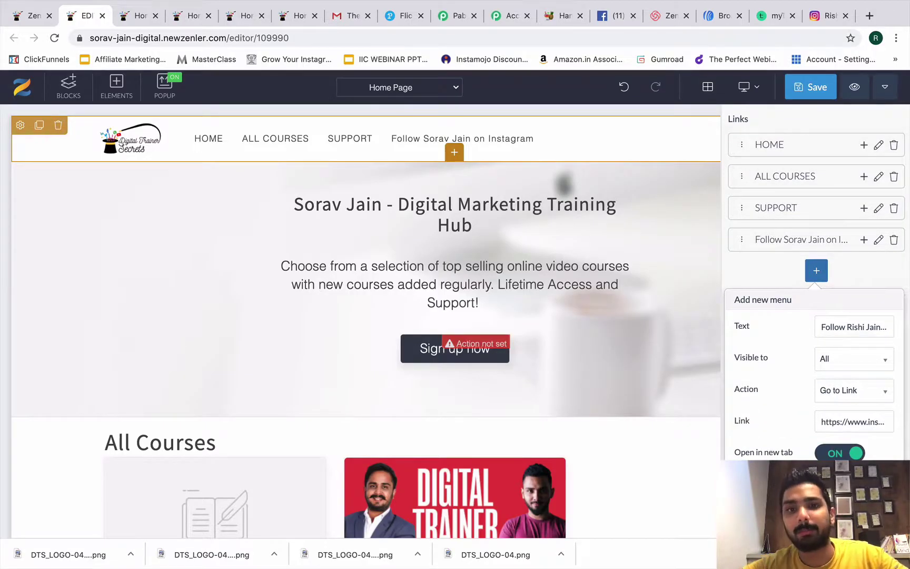
key("Return")
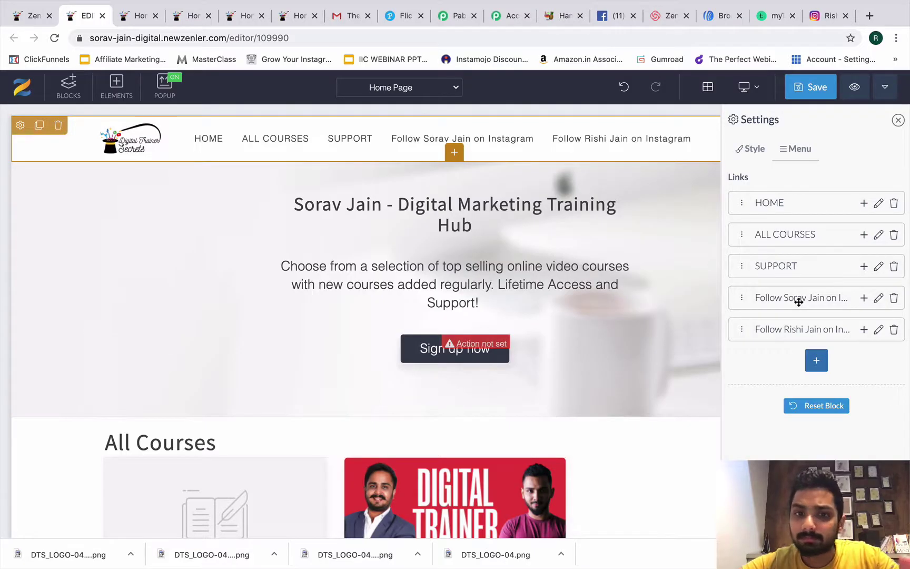
left_click(878, 298)
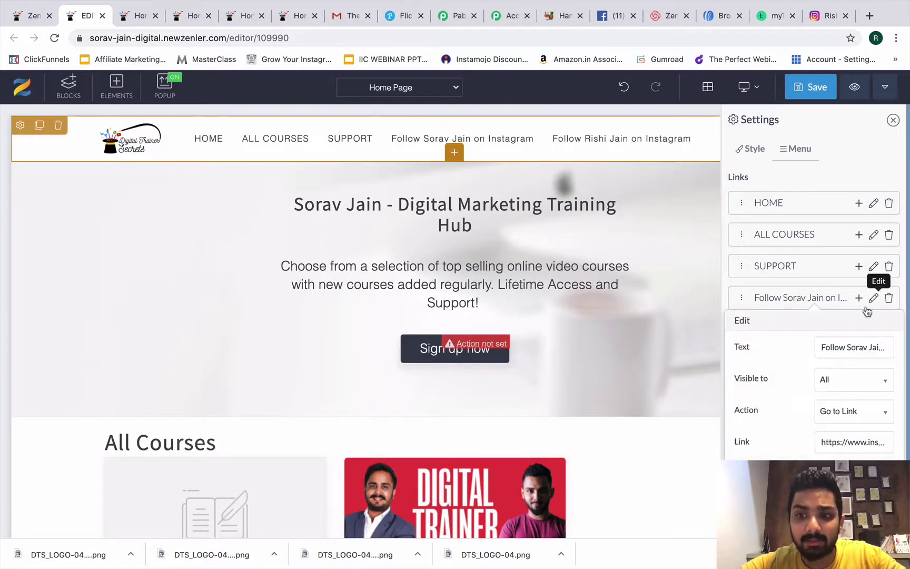
left_click_drag(821, 348, 907, 352)
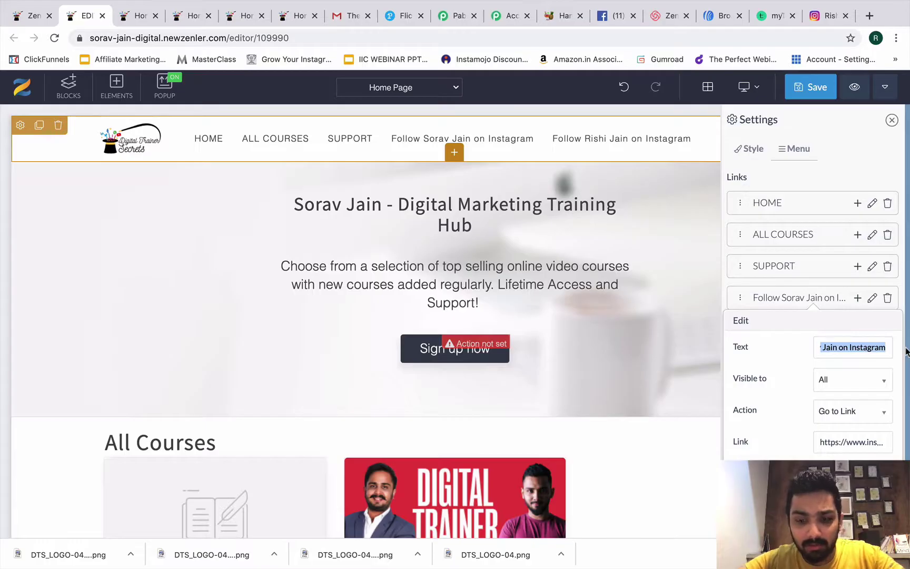
type("FOO")
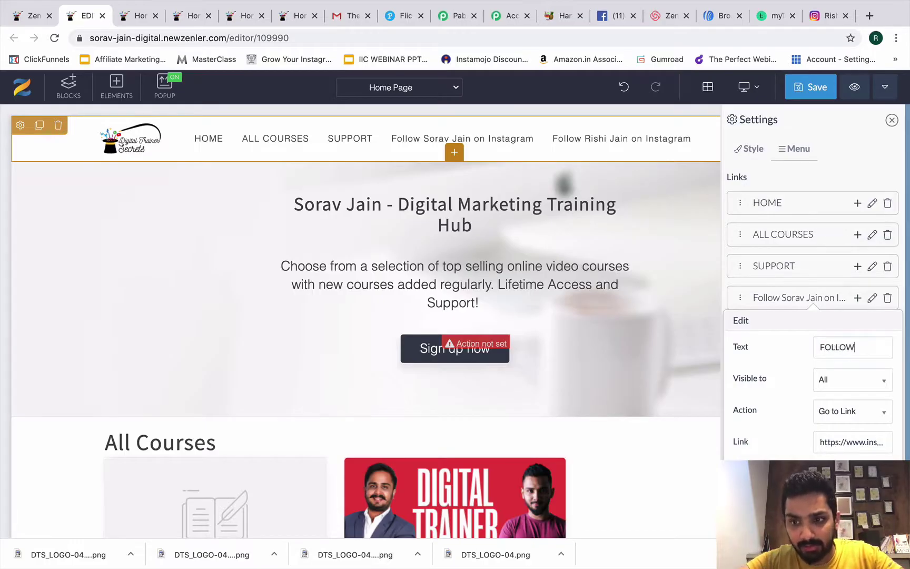
type("LOW SORAV JAIN ON INSTA")
type("GRAM")
key("Return")
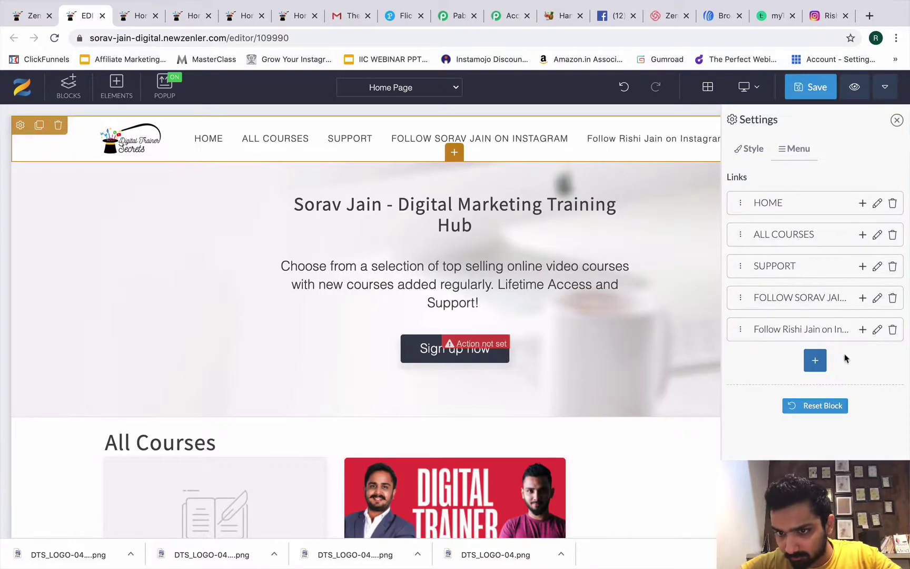
- Retype the second coach's follow label in capitals and close the header settings
left_click(877, 330)
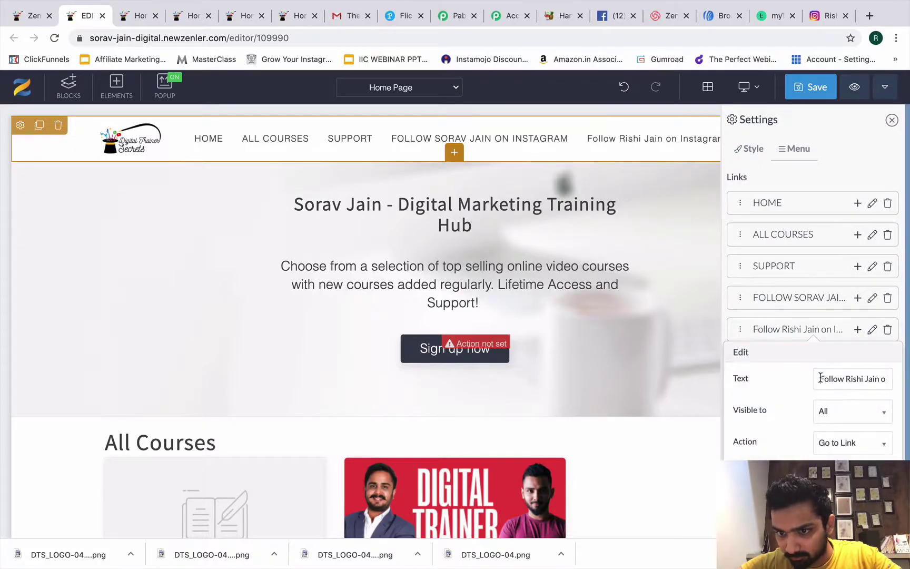
left_click_drag(821, 378, 909, 381)
type("FOLLOW RIS")
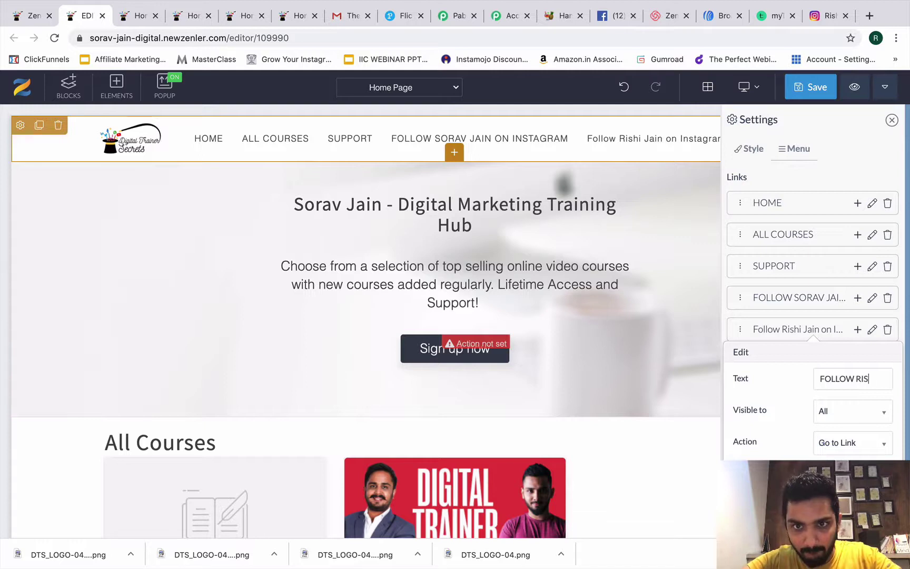
type("HI JAIN ON INS")
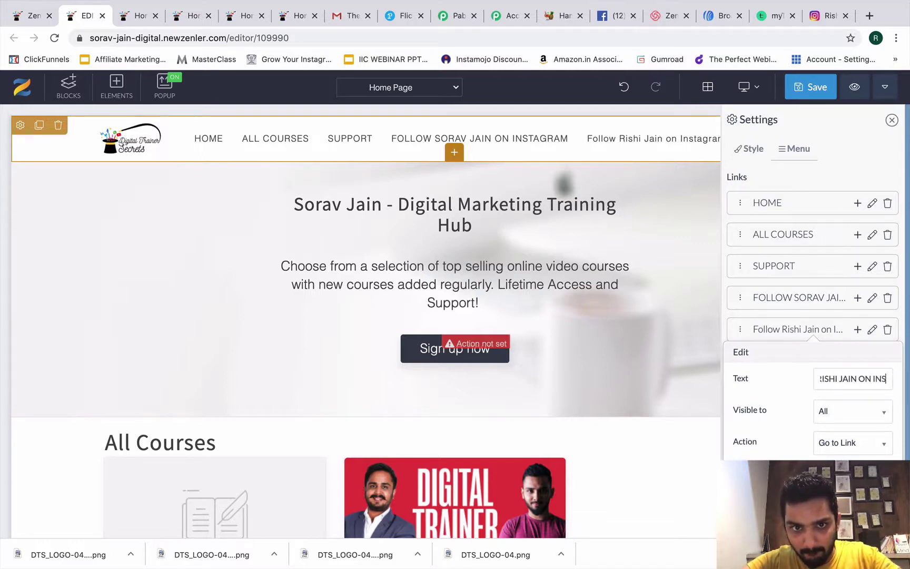
type("TAGRAM")
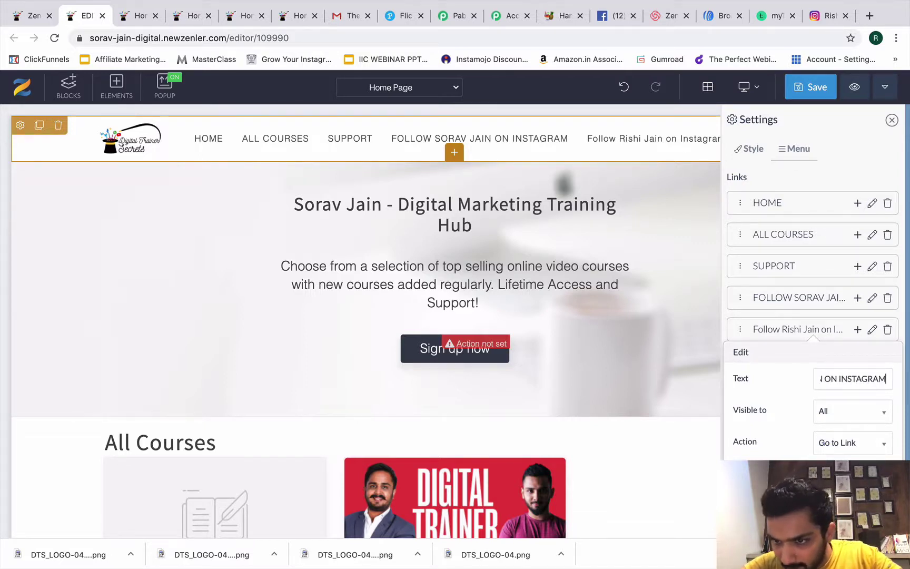
scroll(901, 407, "down", 1)
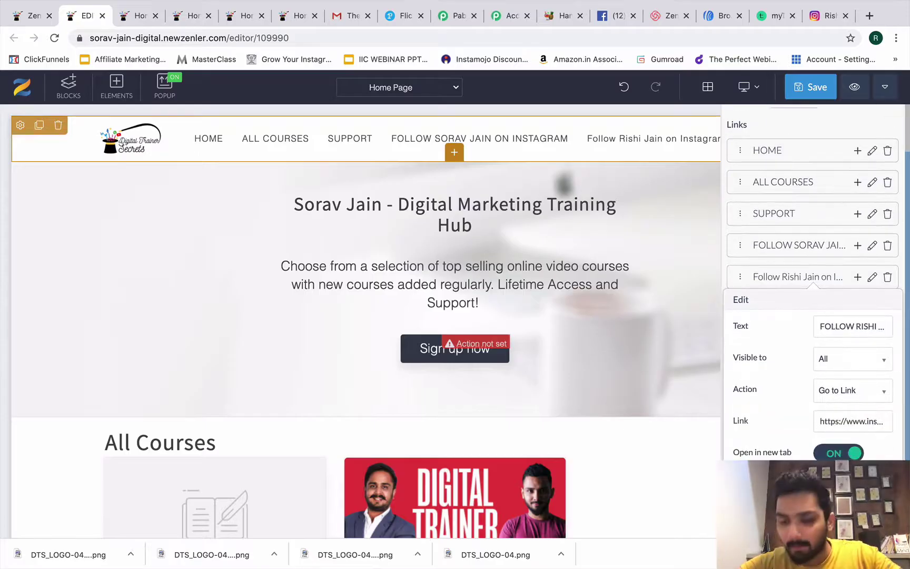
left_click(777, 391)
left_click(696, 290)
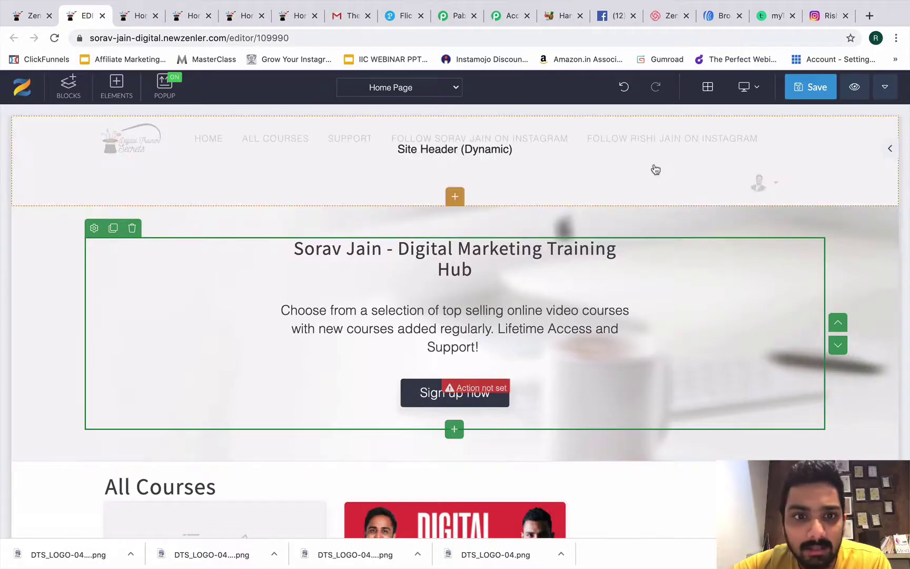
- Shorten the owner's follow label so it ends in '-INSTAGRAM' instead of 'ON INSTAGRAM'
left_click(656, 169)
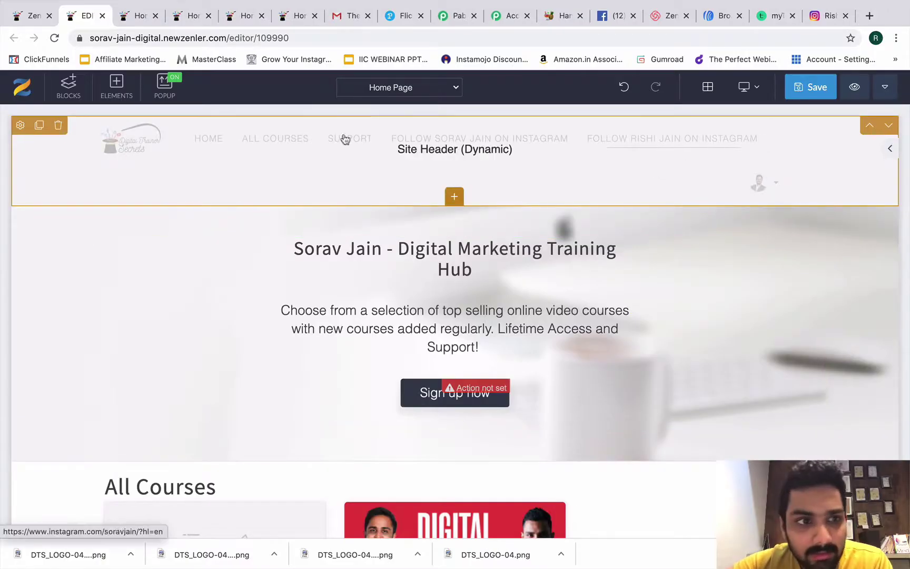
left_click(19, 127)
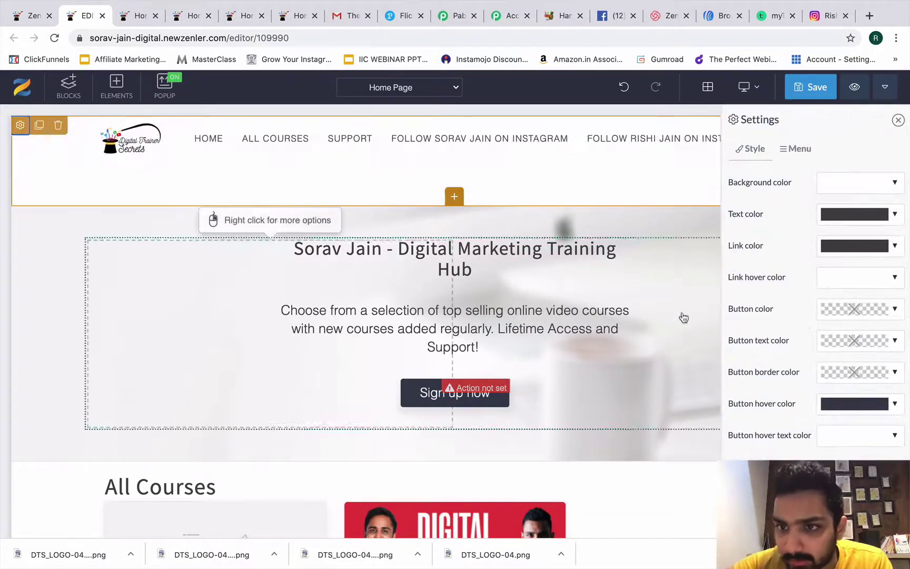
left_click(802, 149)
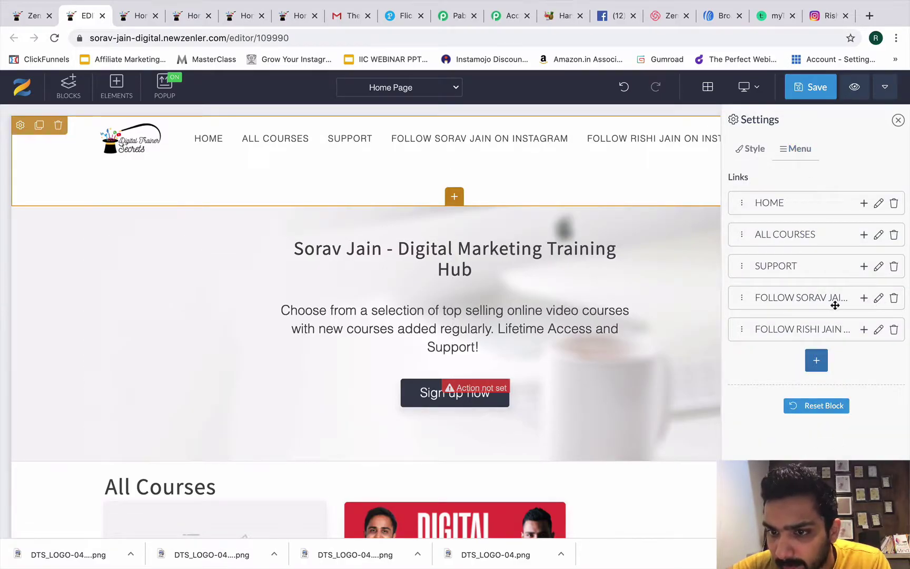
left_click(878, 298)
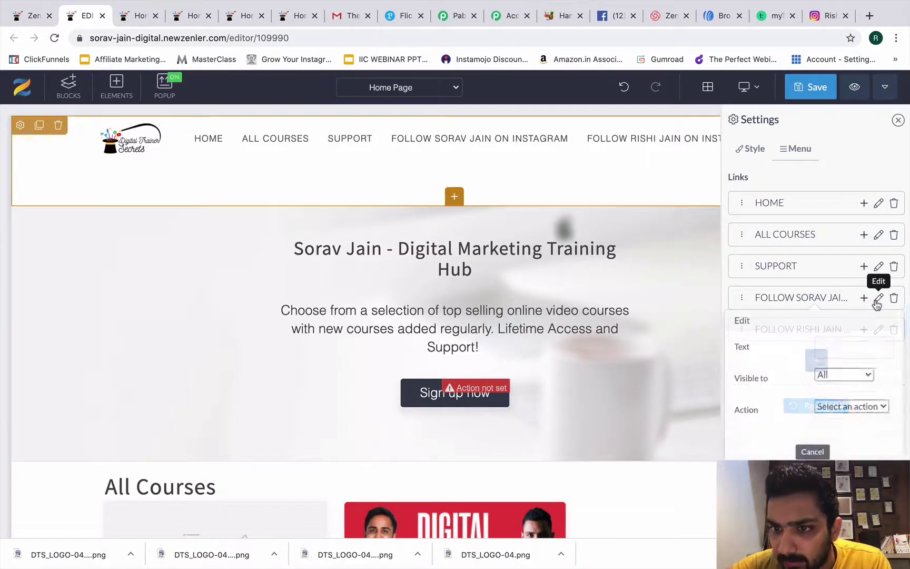
left_click_drag(855, 346, 898, 344)
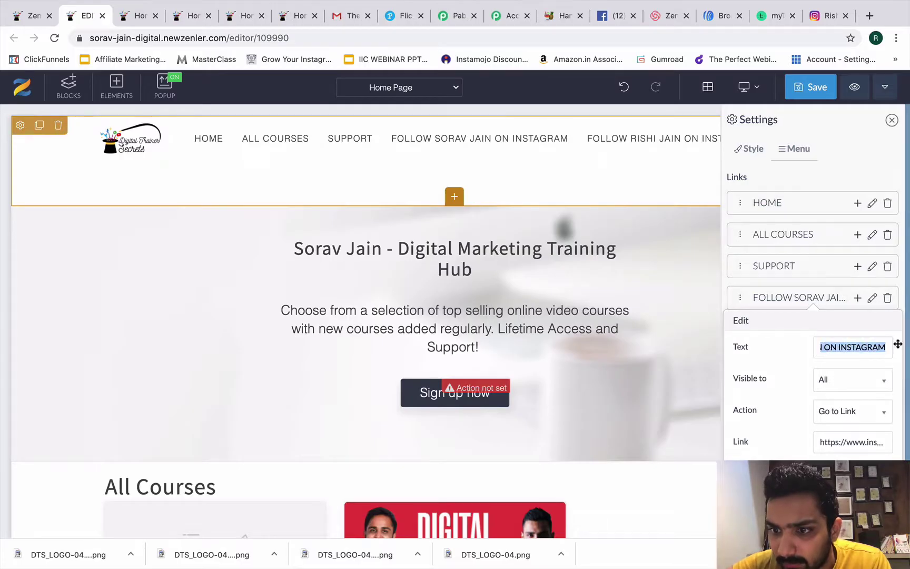
left_click(865, 347)
key("BackSpace")
key("BackSpace")
key("BackSpace")
type("-")
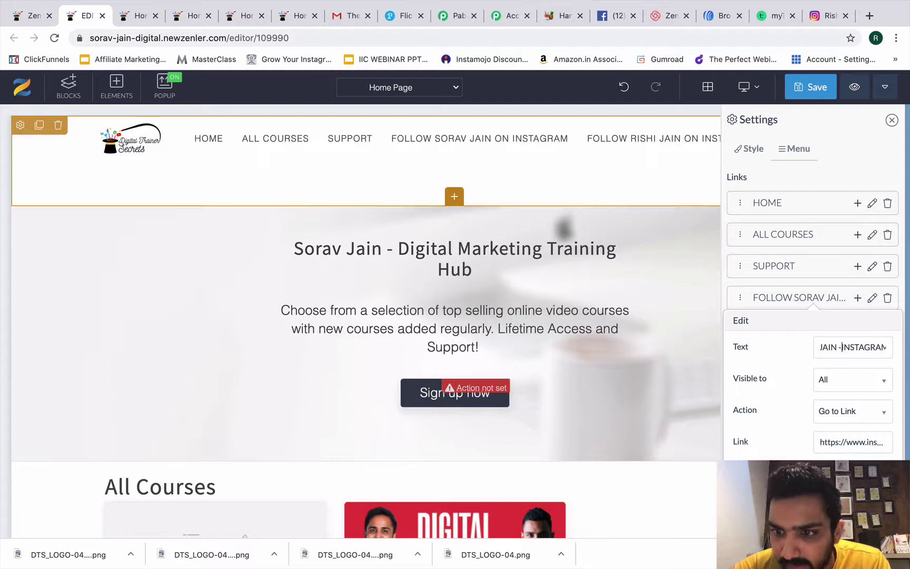
key("End")
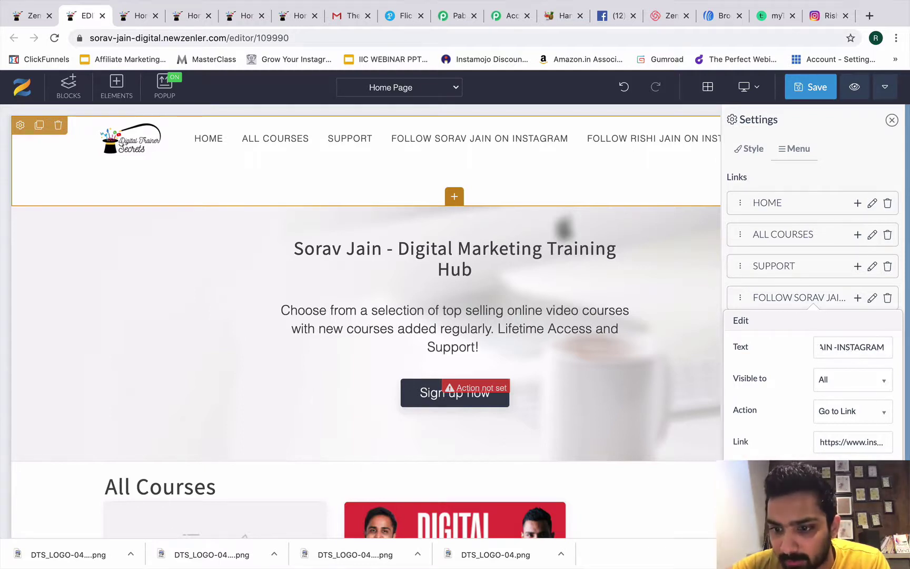
key("Return")
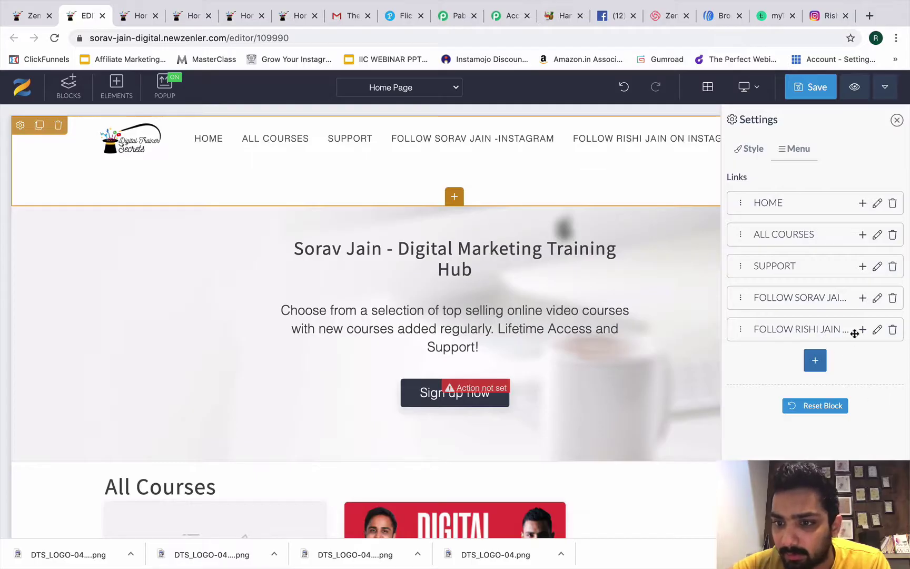
- Replace 'ON ' with a hyphen in the second coach's label and save the home page
left_click(877, 330)
left_click_drag(858, 380, 895, 378)
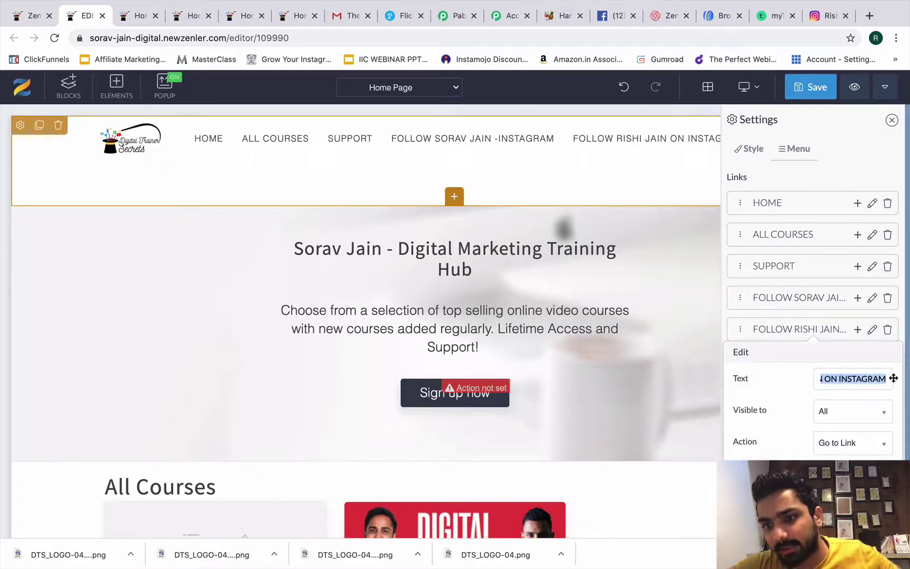
left_click(839, 378)
key("BackSpace")
key("BackSpace")
key("BackSpace")
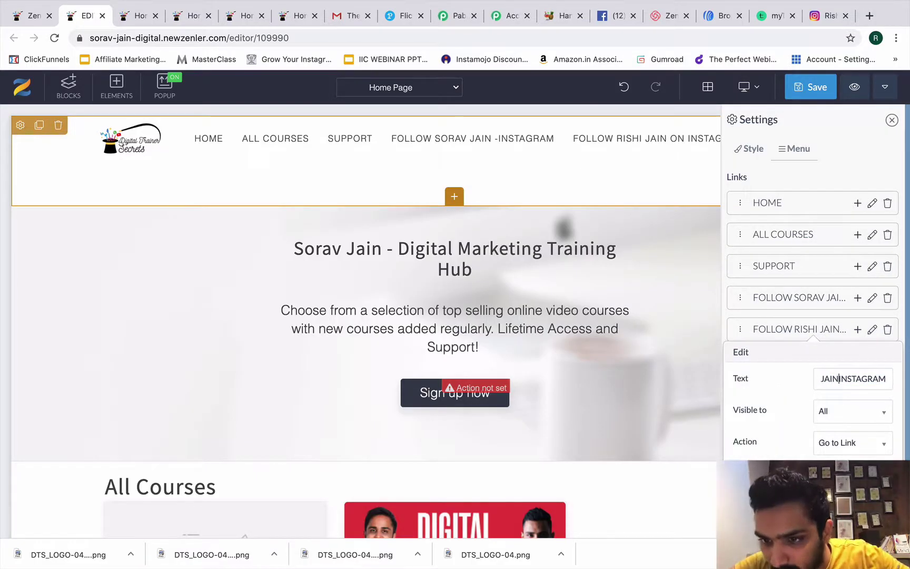
type("-")
scroll(814, 316, "down", 2)
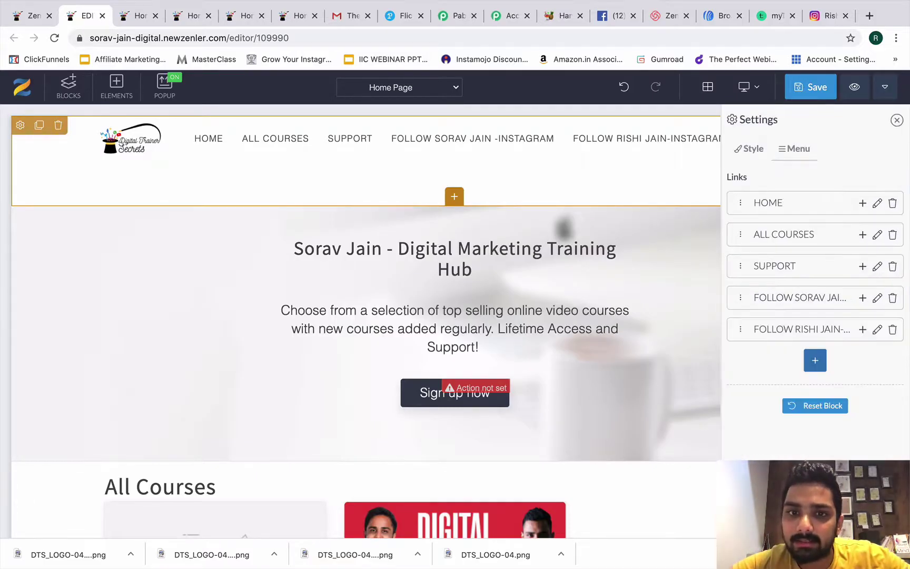
left_click(685, 315)
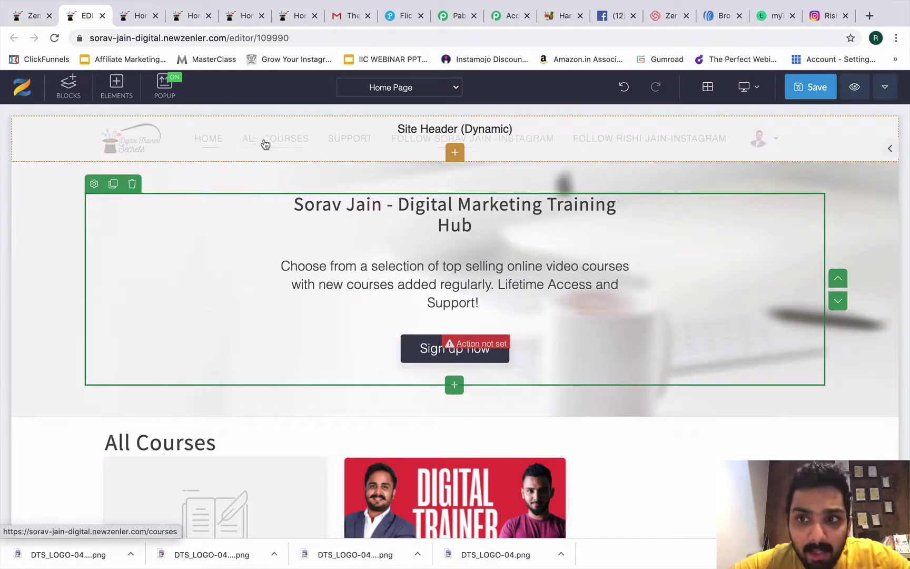
left_click(810, 87)
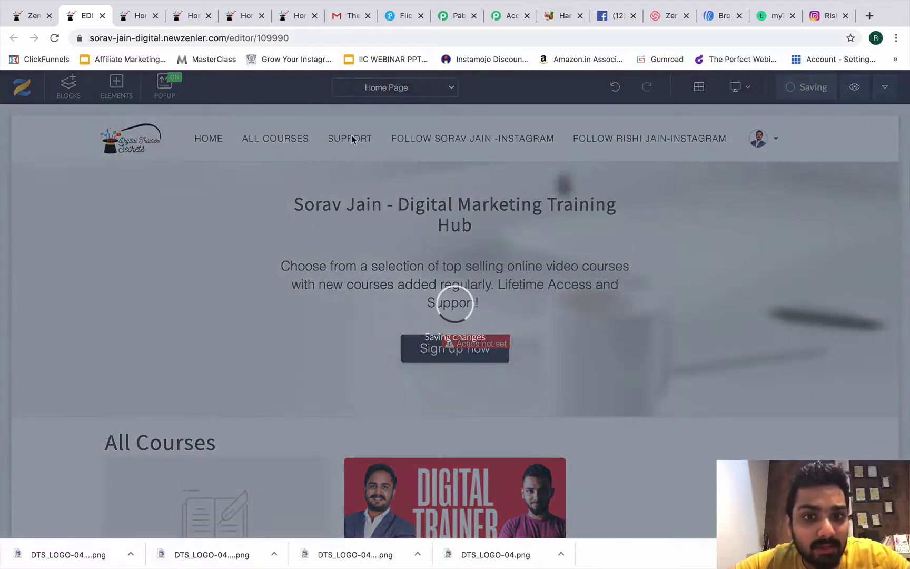
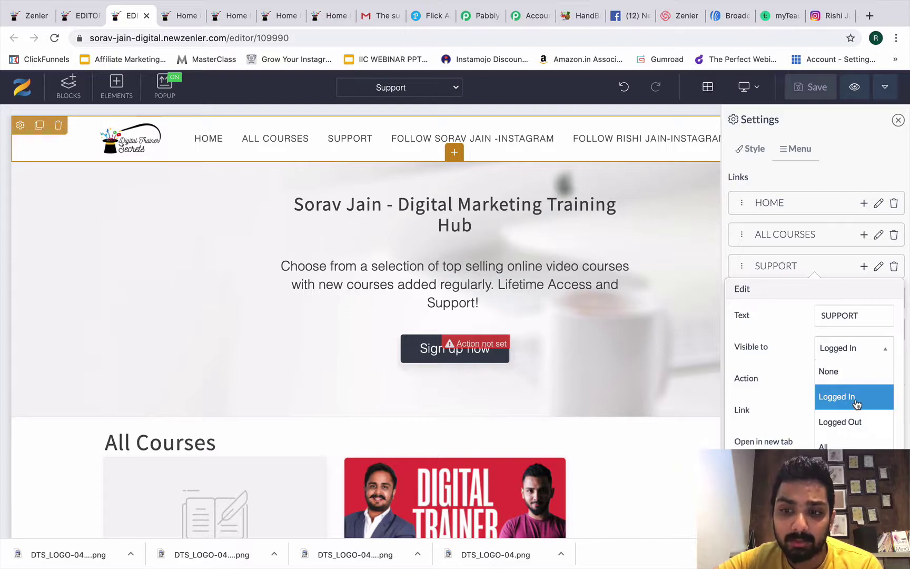
- Leave the SUPPORT link visible to Logged In users and return to the site's Pages list
left_click(856, 400)
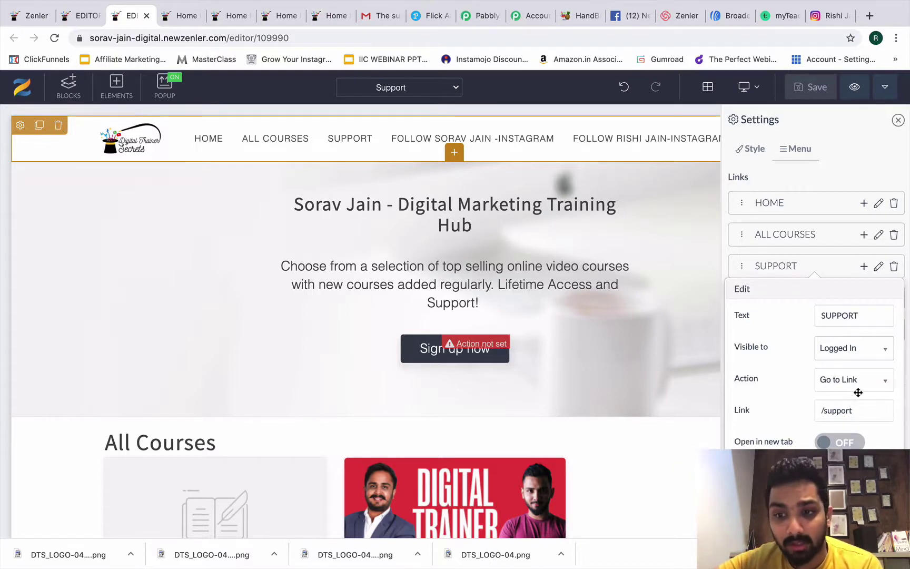
left_click(867, 352)
left_click(867, 352)
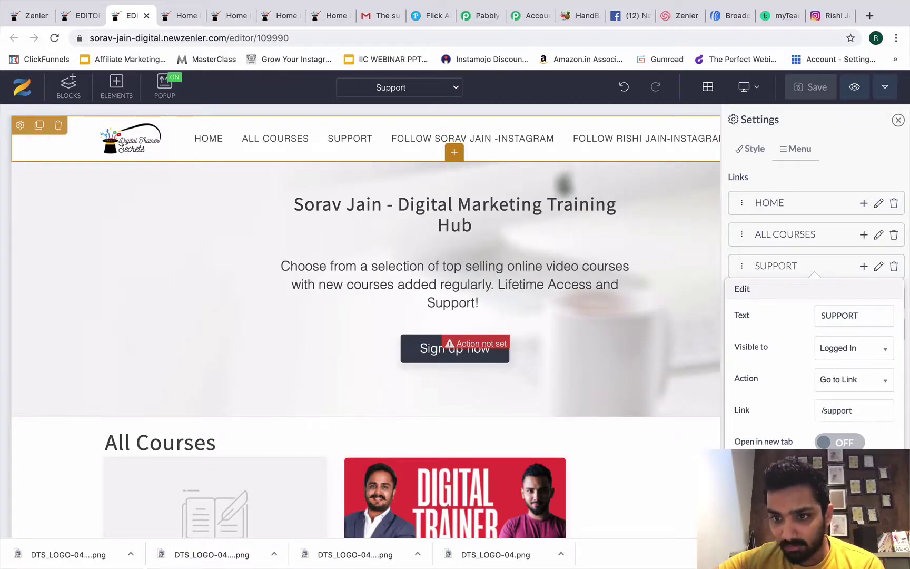
left_click(29, 15)
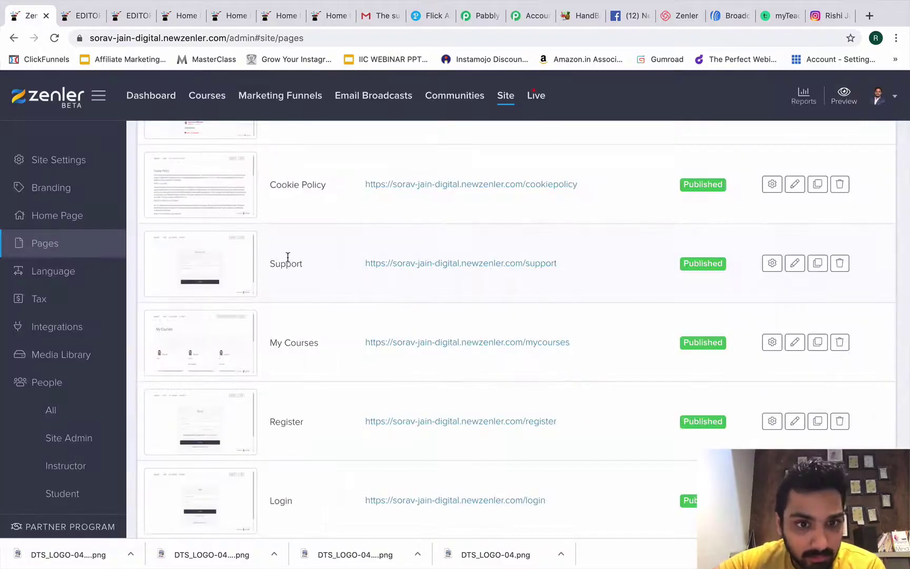
- Scroll to the Support row in the Pages list and open it in the page editor
scroll(288, 256, "up", 5)
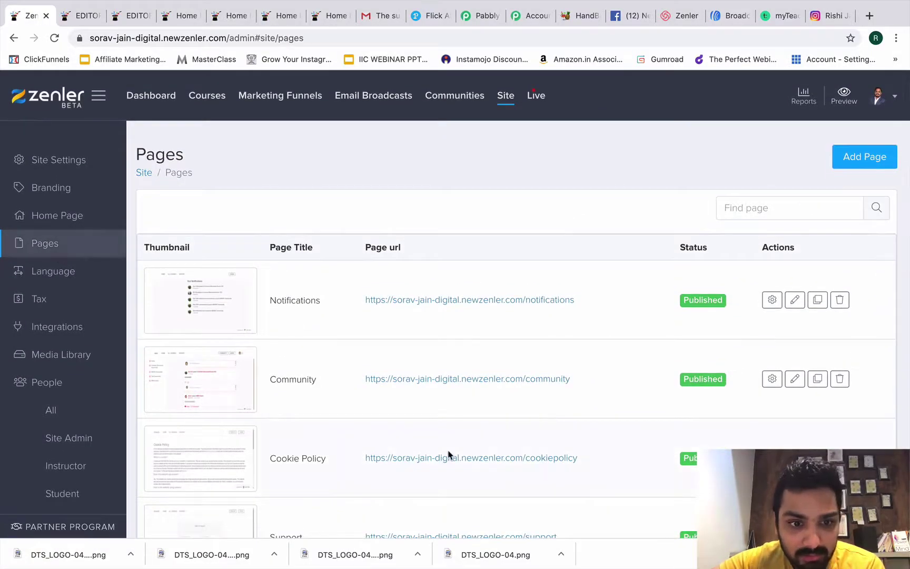
scroll(448, 454, "down", 4)
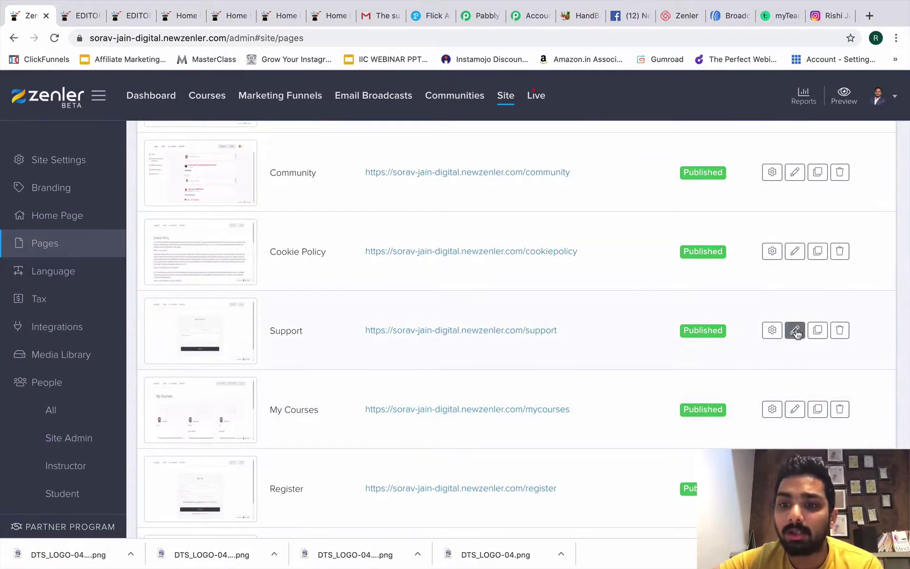
left_click(796, 331)
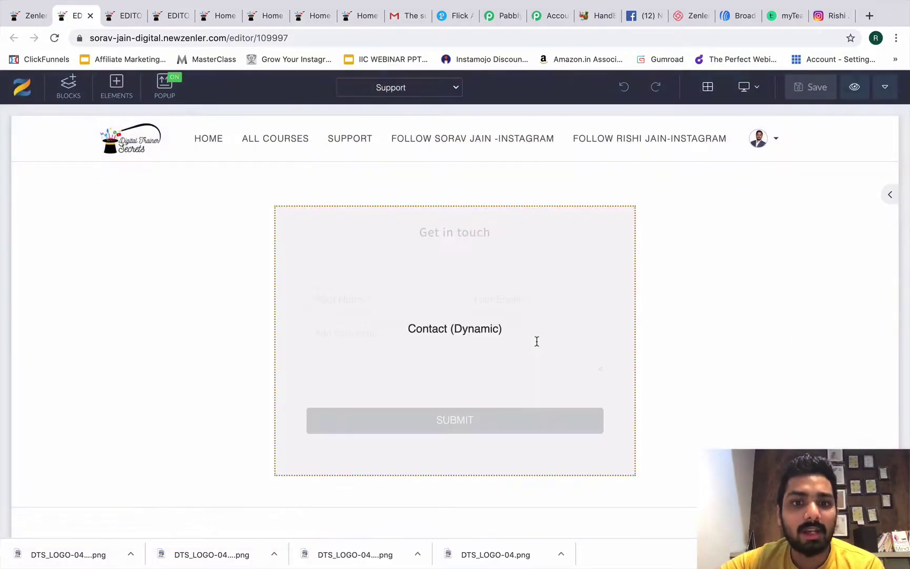
- Select the section containing the Get in touch contact form and open its settings
left_click(502, 309)
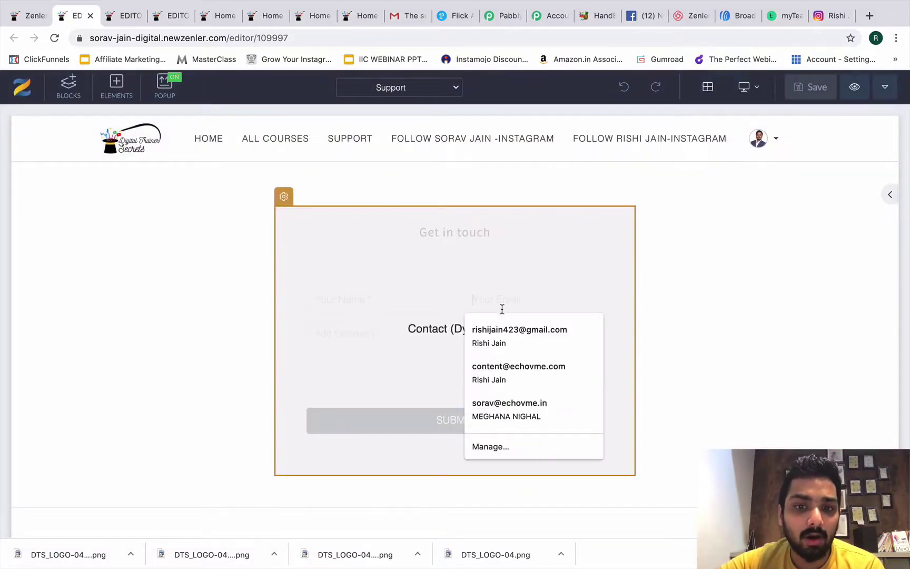
left_click(537, 263)
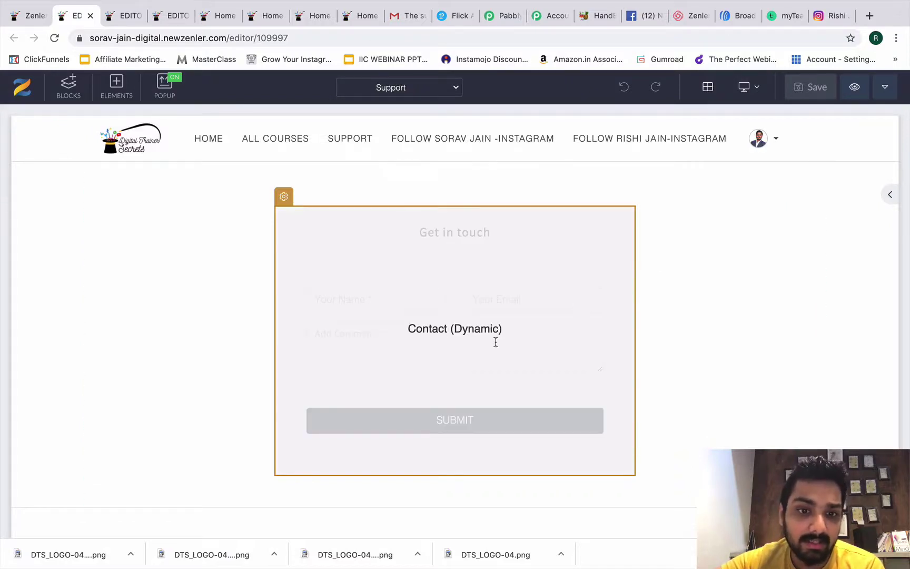
left_click(798, 294)
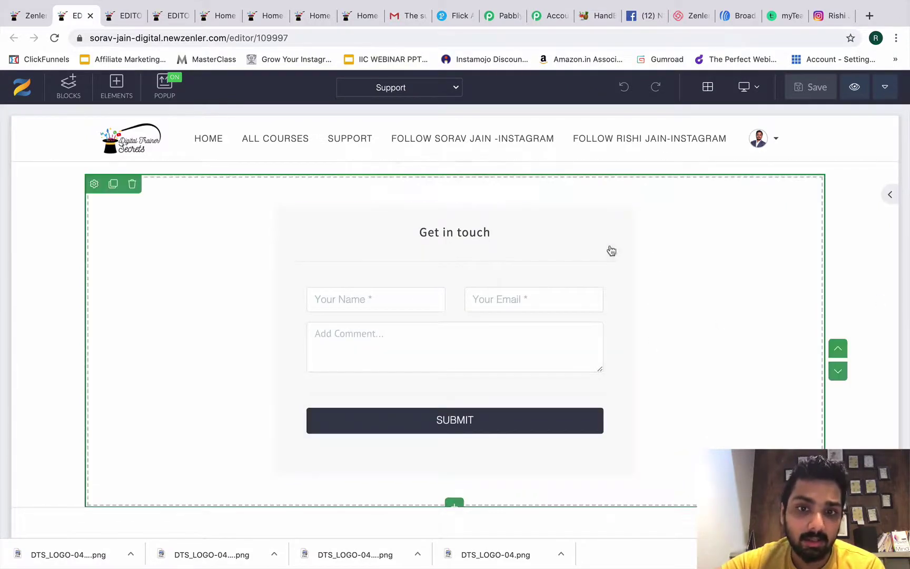
left_click(94, 183)
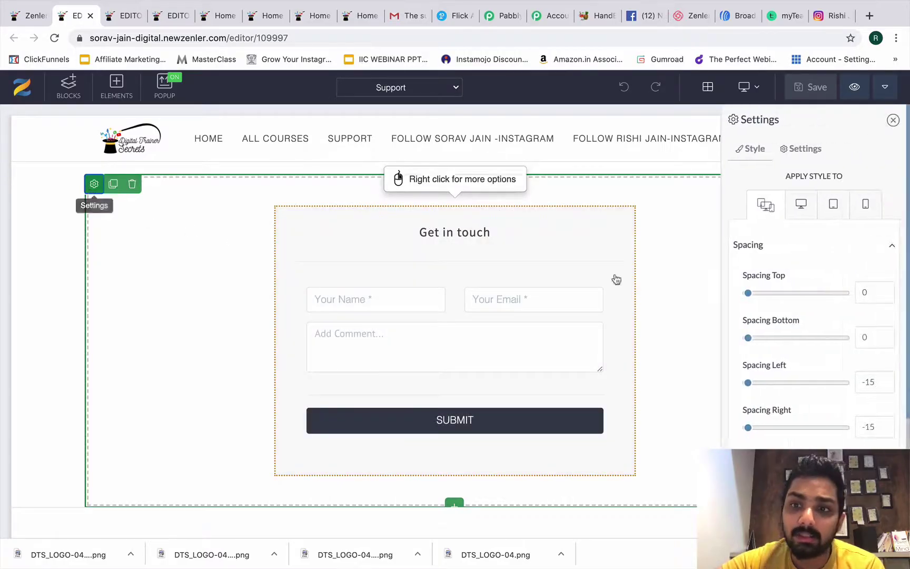
scroll(813, 362, "down", 1)
scroll(813, 361, "up", 1)
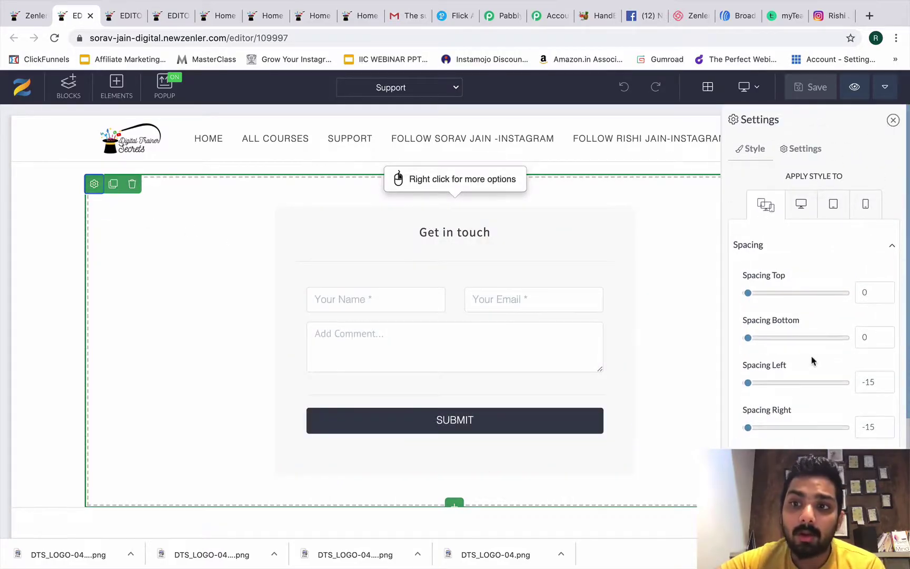
- Review the section's Settings and Style tabs, then choose to delete the section
left_click(800, 148)
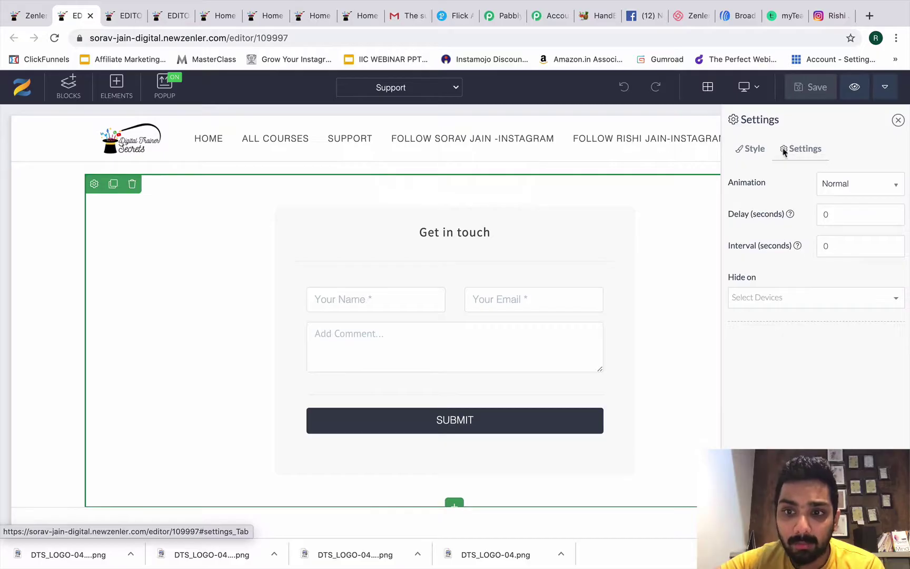
left_click(750, 149)
scroll(795, 280, "down", 4)
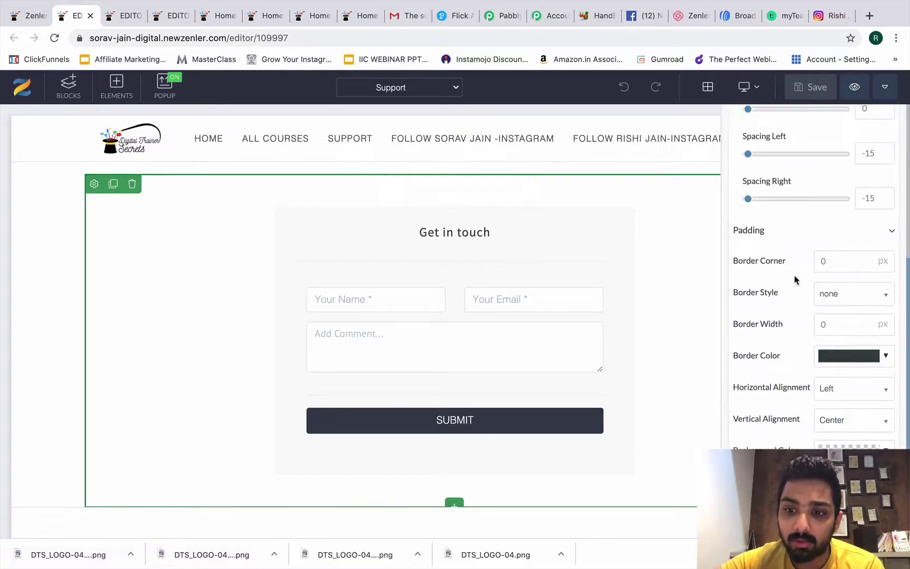
scroll(795, 280, "up", 5)
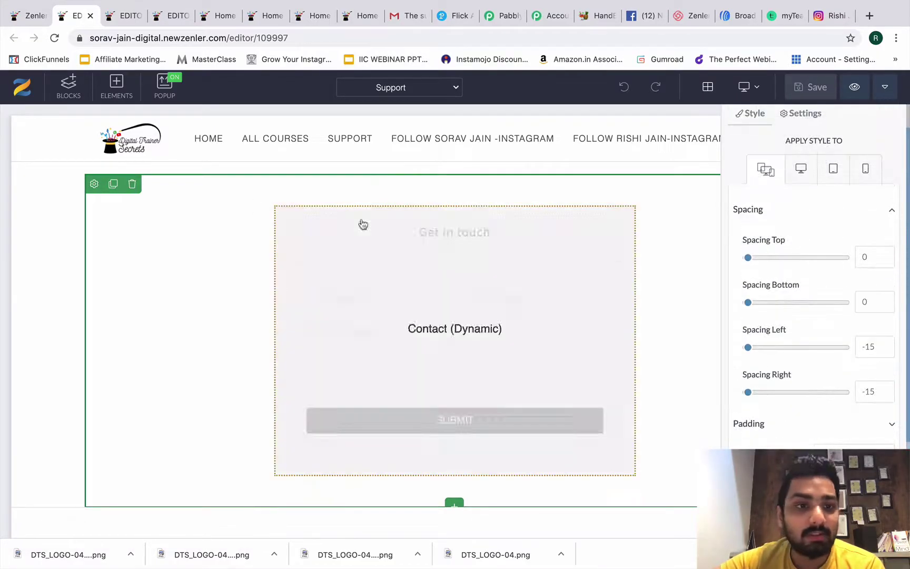
left_click(133, 190)
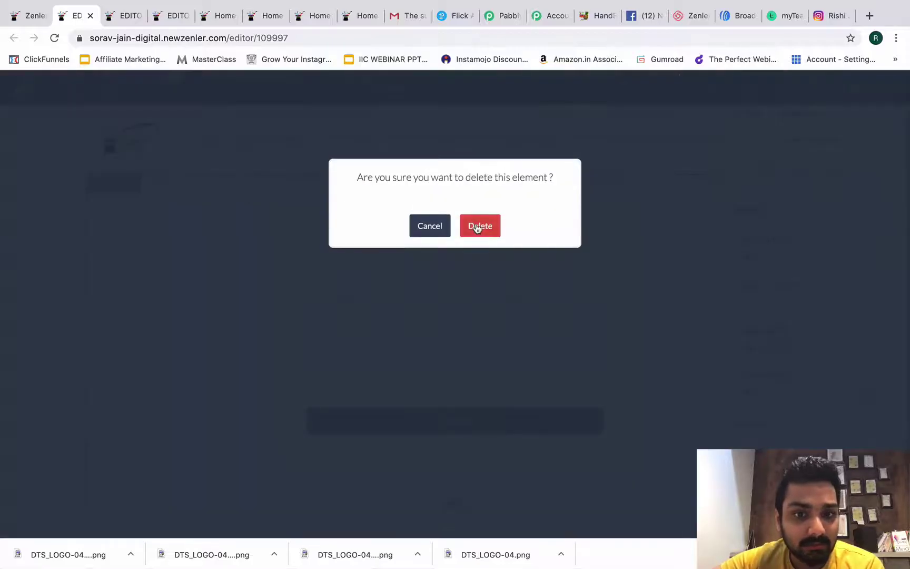
- Confirm the contact form deletion and add a single 100% full-width row
left_click(479, 226)
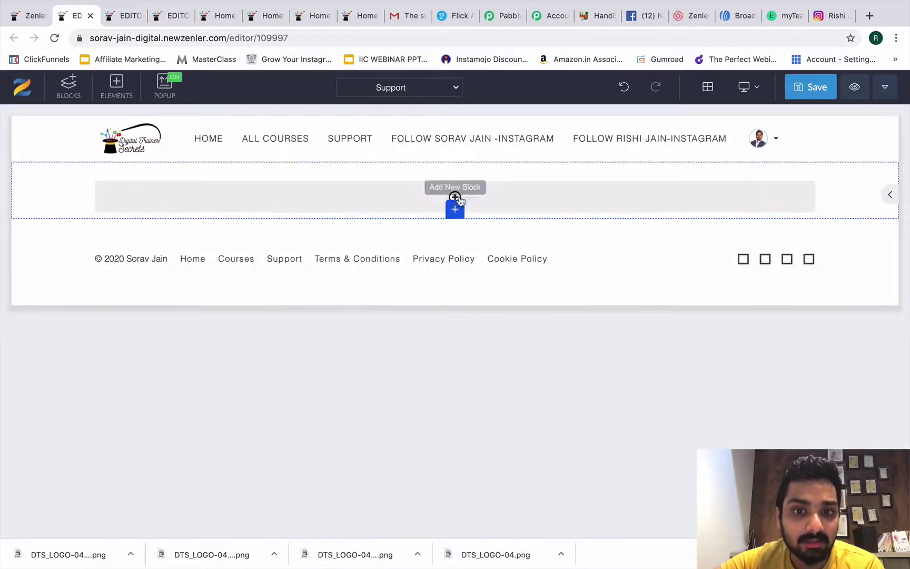
left_click(456, 196)
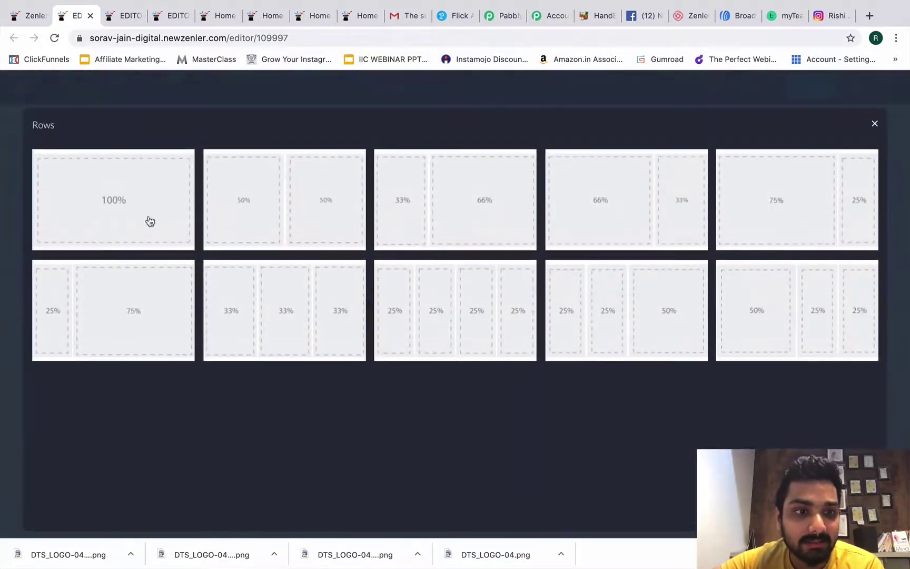
left_click(150, 220)
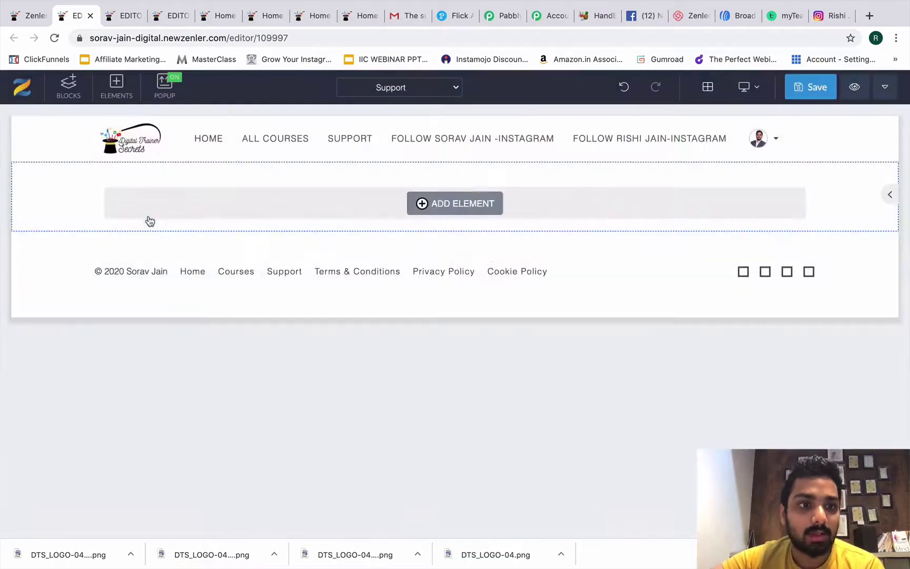
- Insert a Regular paragraph text element into the row and select its placeholder text
left_click(425, 207)
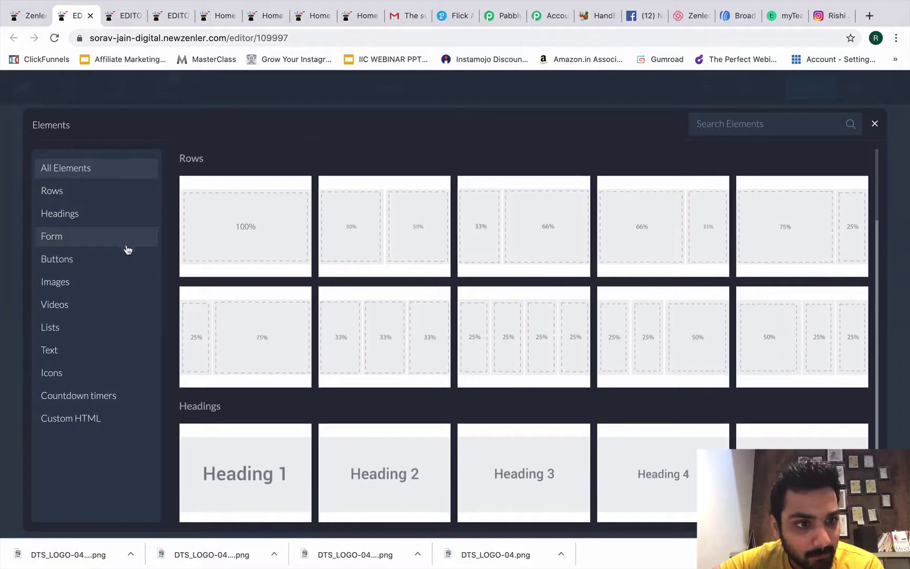
left_click(120, 335)
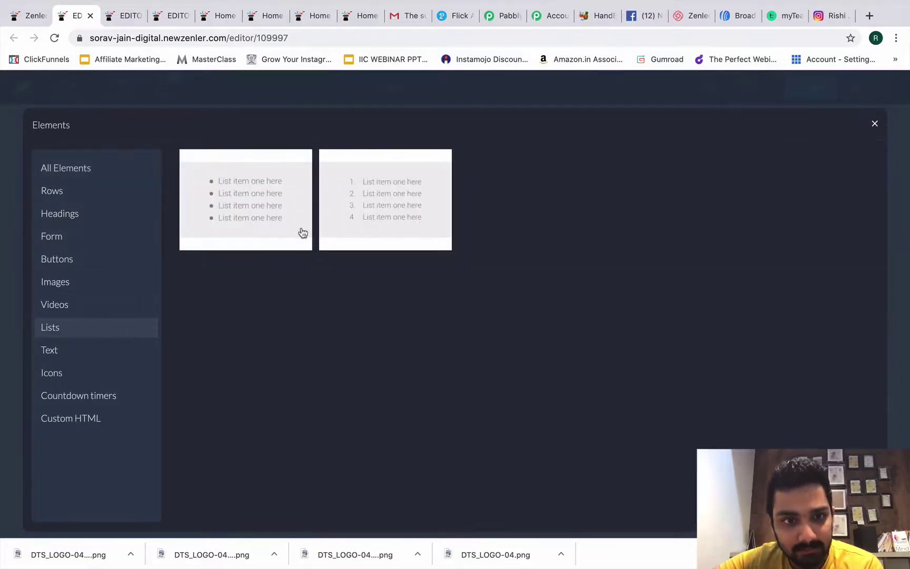
left_click(93, 350)
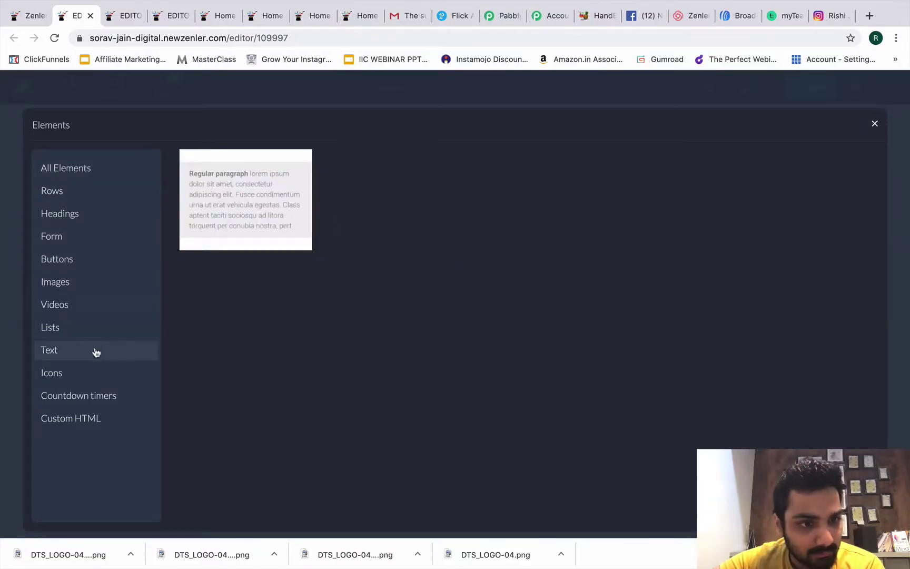
left_click(264, 226)
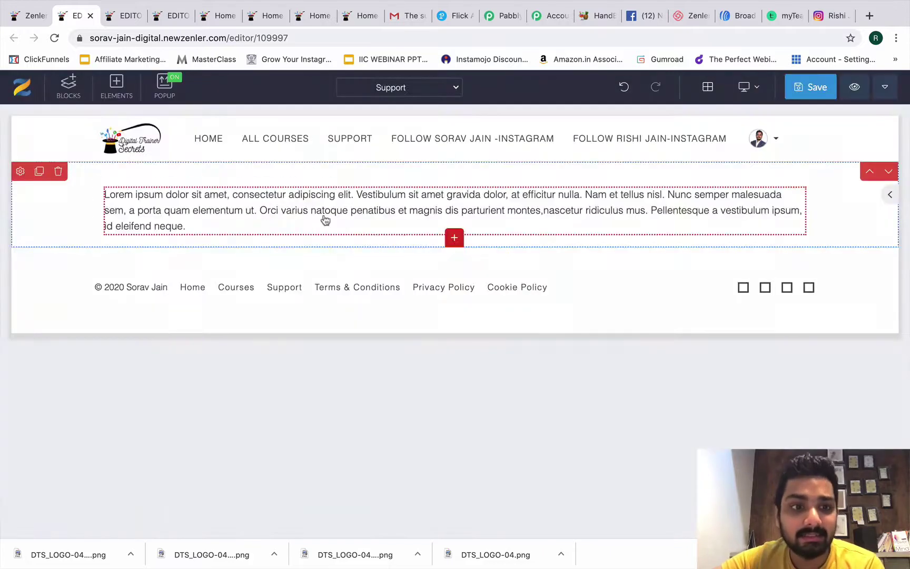
left_click(211, 232)
left_click_drag(207, 232, 138, 194)
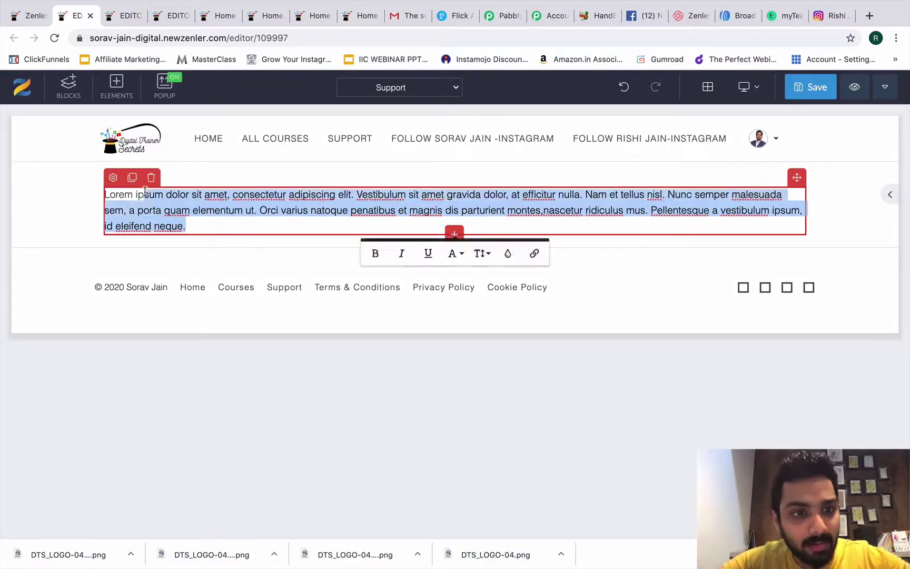
- Replace the placeholder with an uppercase 'CONTACT DETAILS OF' heading naming the owner's team
key("BackSpace")
key("BackSpace")
key("BackSpace")
key("BackSpace")
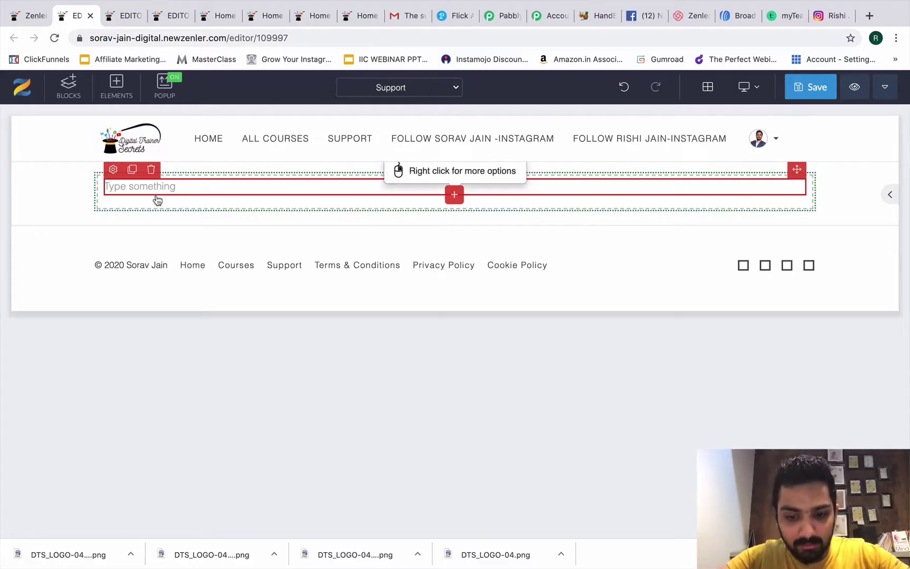
type("to")
key("BackSpace")
key("BackSpace")
key("BackSpace")
type("TO CO")
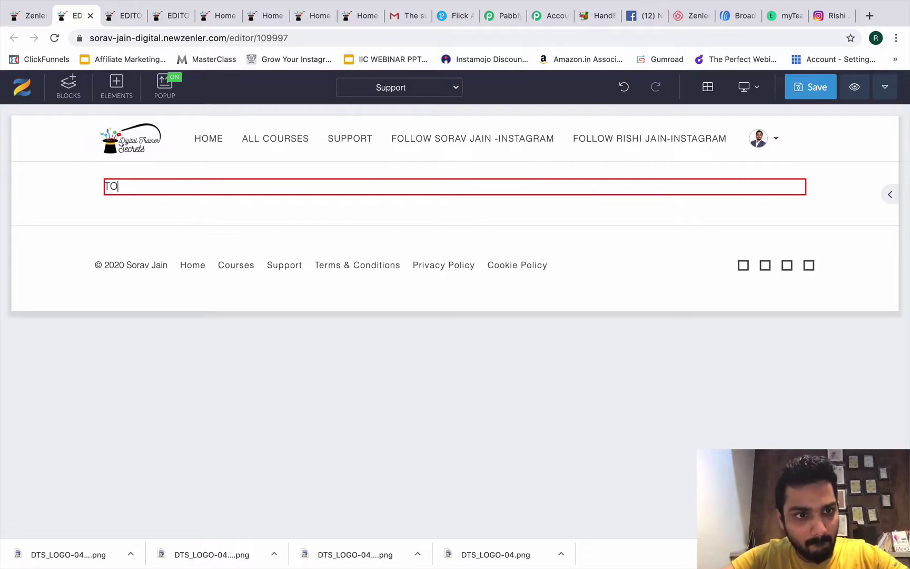
key("BackSpace")
key("BackSpace")
type("CONTACT DETAILS OF SORAV JAIN'S")
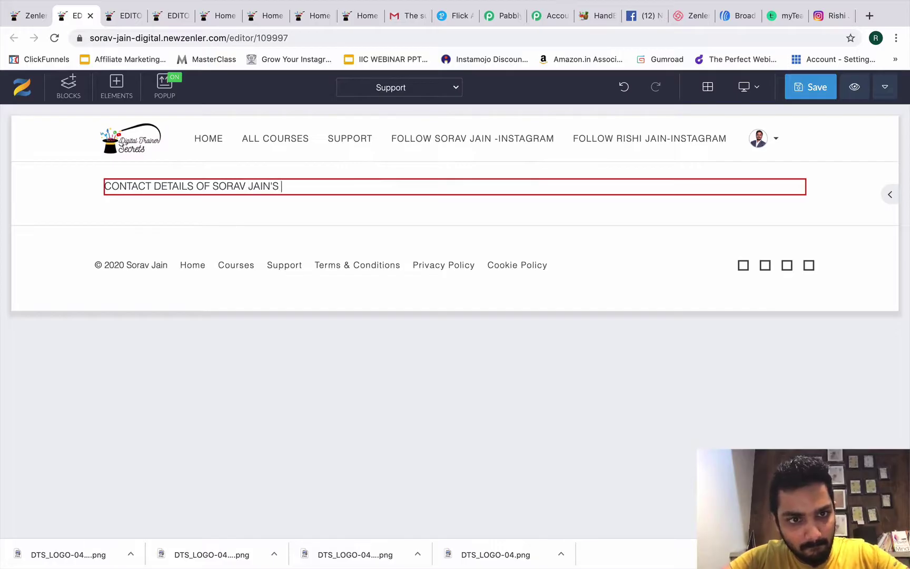
type("TEAM")
- Make the heading bold at text size 24 and start a new line below it
left_click_drag(311, 187, 108, 185)
left_click(132, 222)
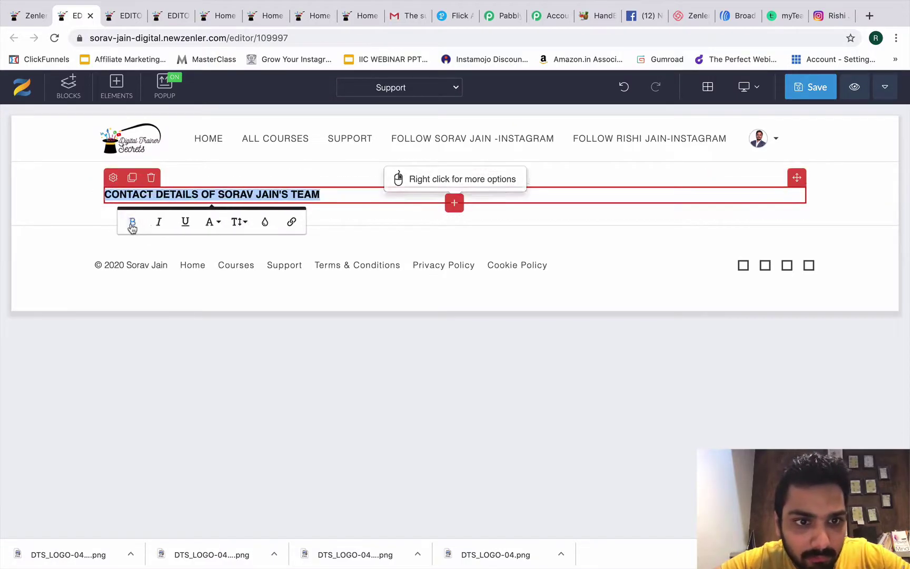
left_click(211, 222)
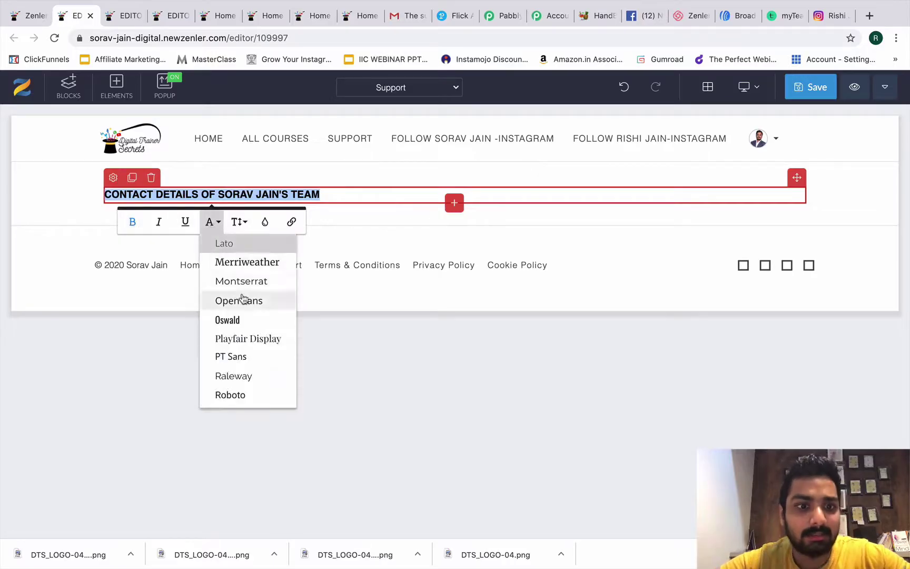
left_click(238, 222)
scroll(247, 321, "down", 2)
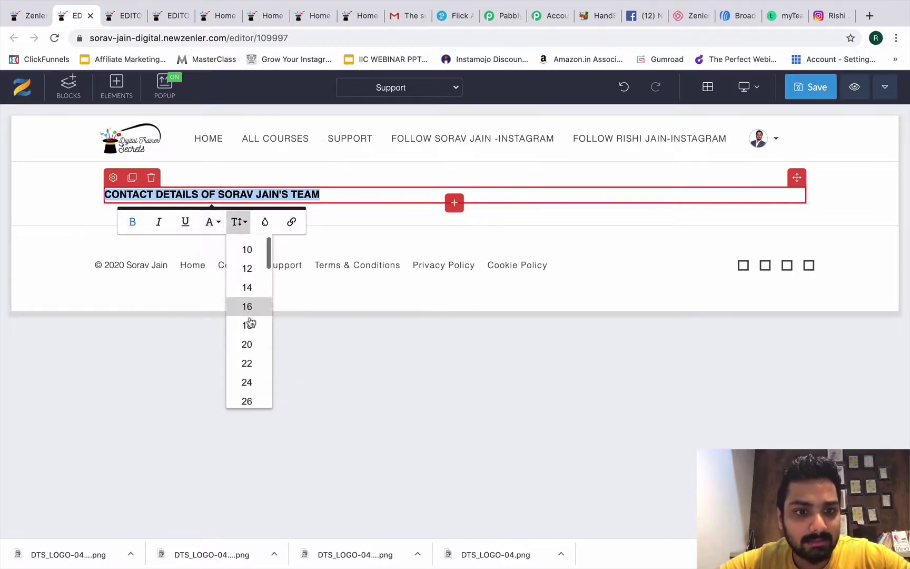
left_click(257, 364)
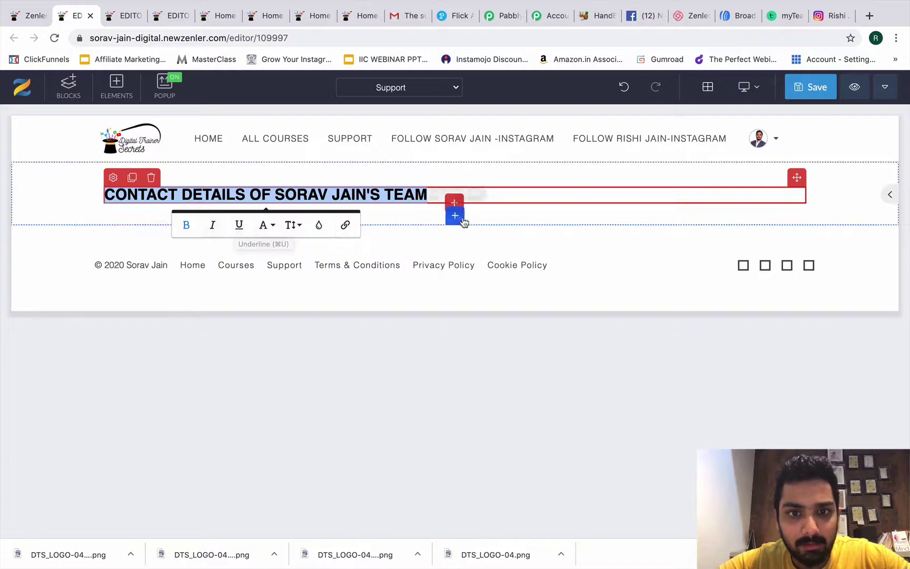
left_click(438, 195)
key("Return")
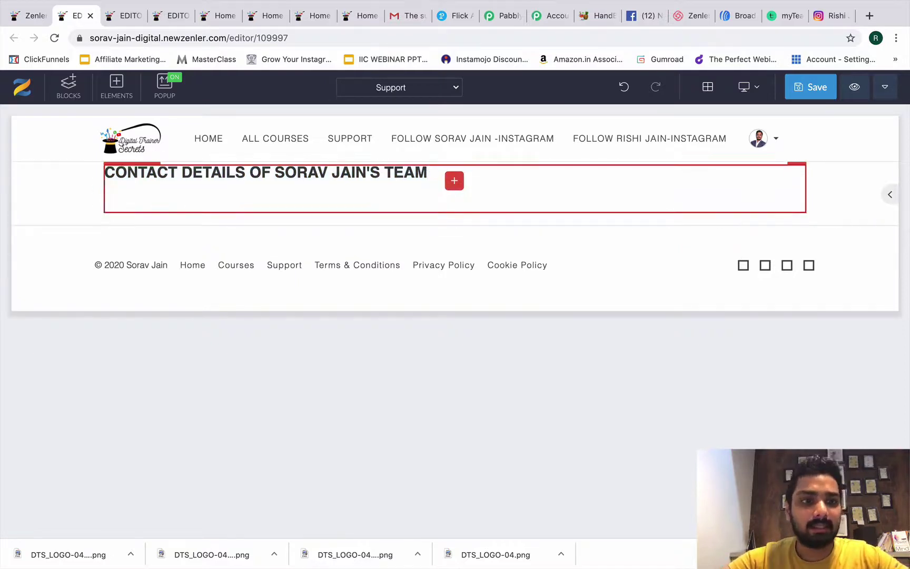
- Type the note asking students with enrolment issues or missing course documents to contact the support team
type("IF YOU")
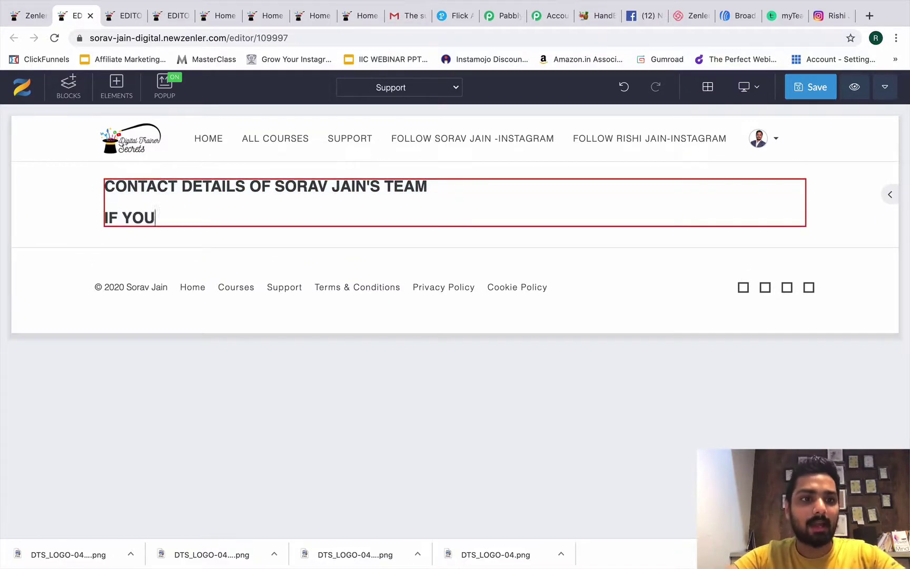
type(" HAVE ANY ISSUE")
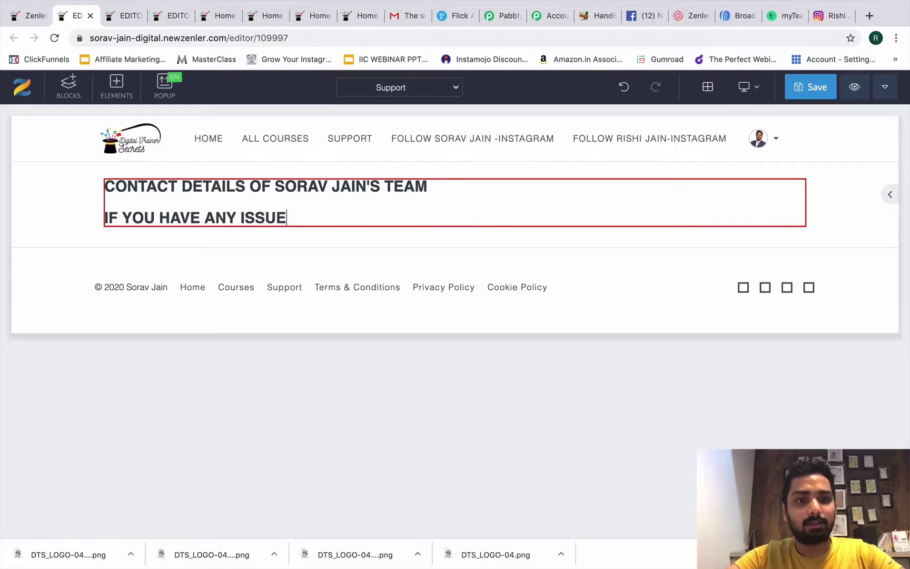
type("S WIITH ")
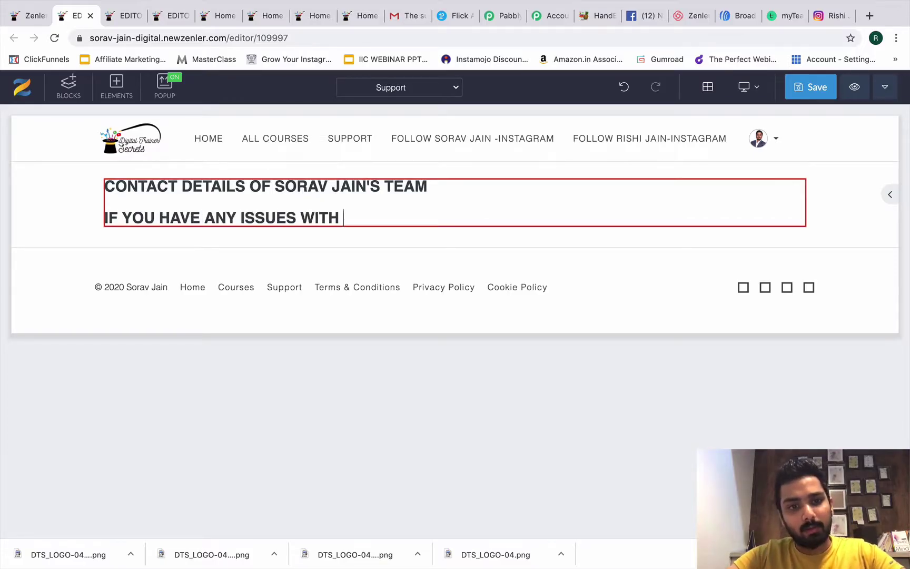
type("ENROLING INT")
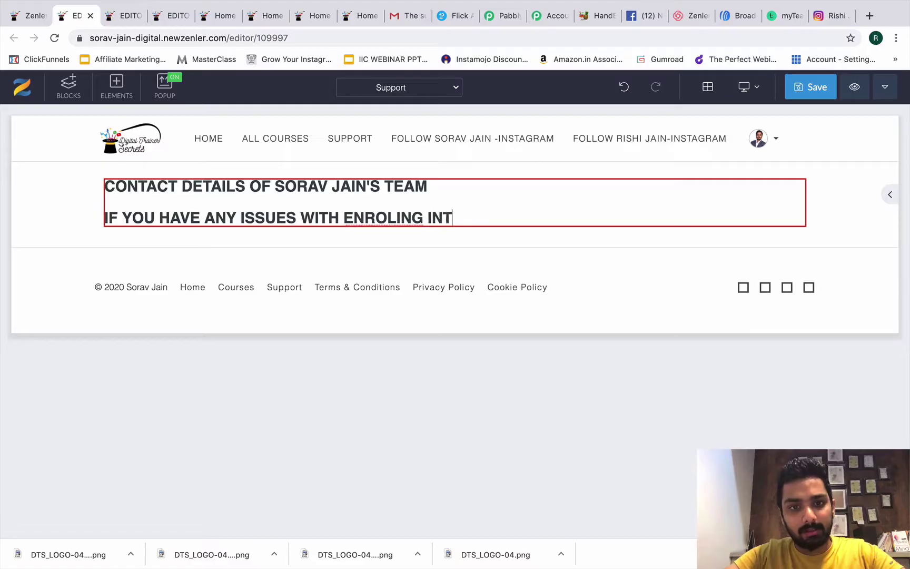
type("O THE COURSE,")
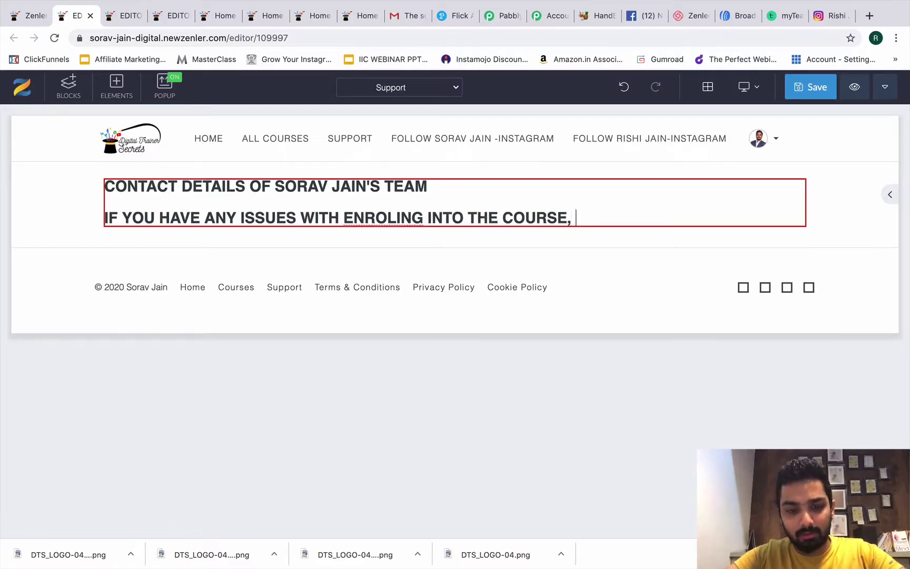
type(" OR ")
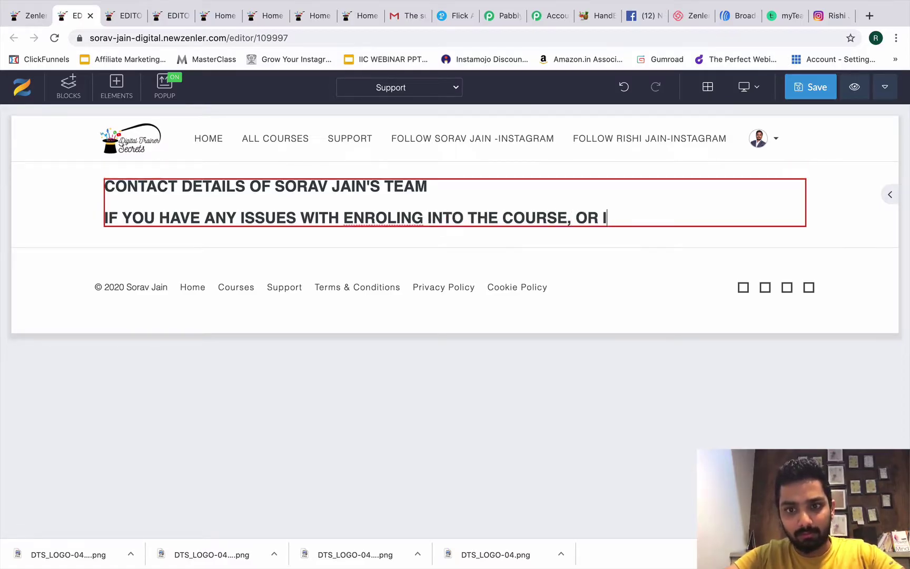
type("IF THERE ARE")
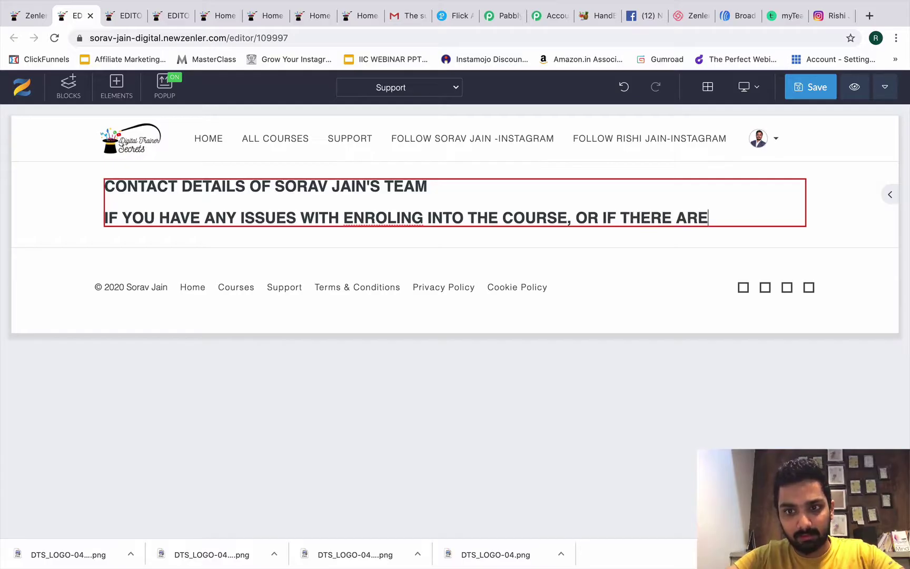
type(" A")
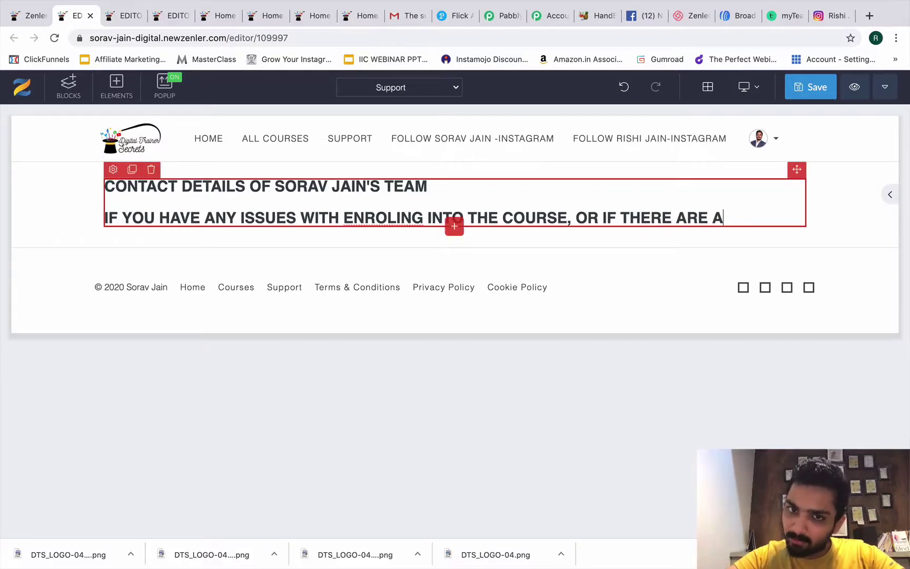
type("NY SUG")
key("BackSpace")
key("BackSpace")
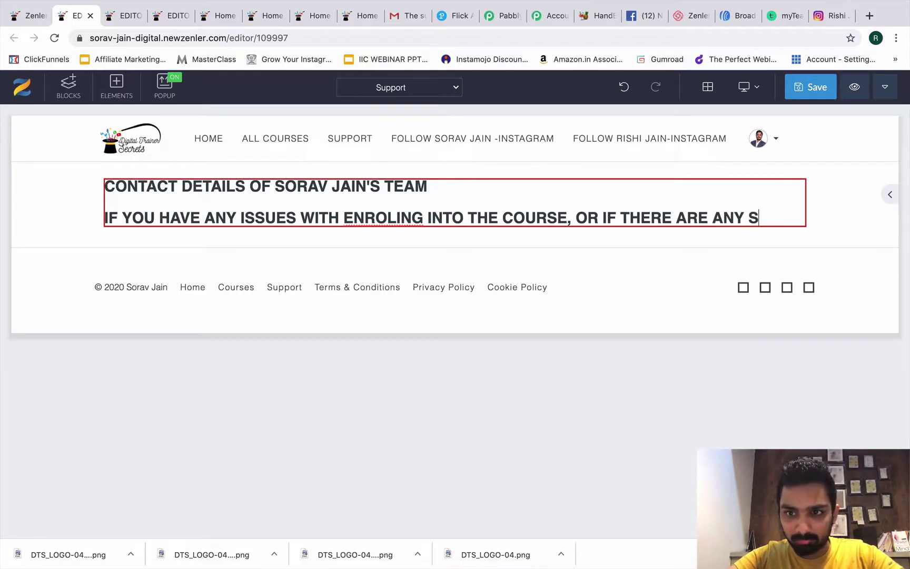
key("BackSpace")
type("MISSING O")
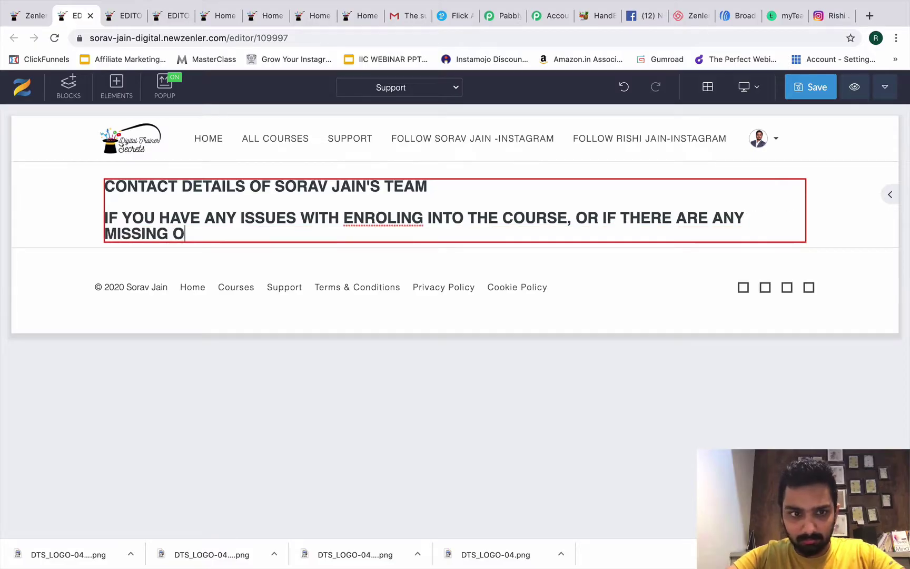
key("BackSpace")
type("DOCUMENTS WIT")
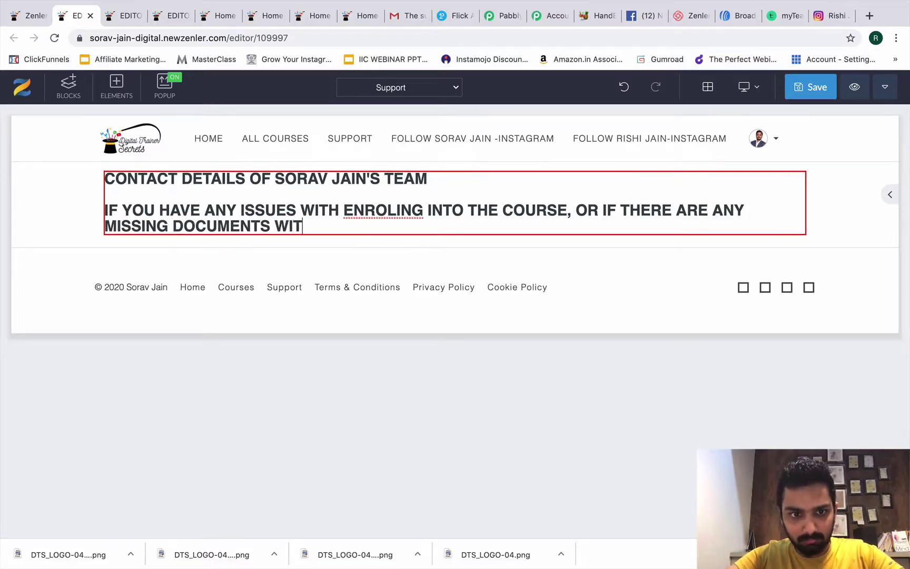
type("H THE COURSE")
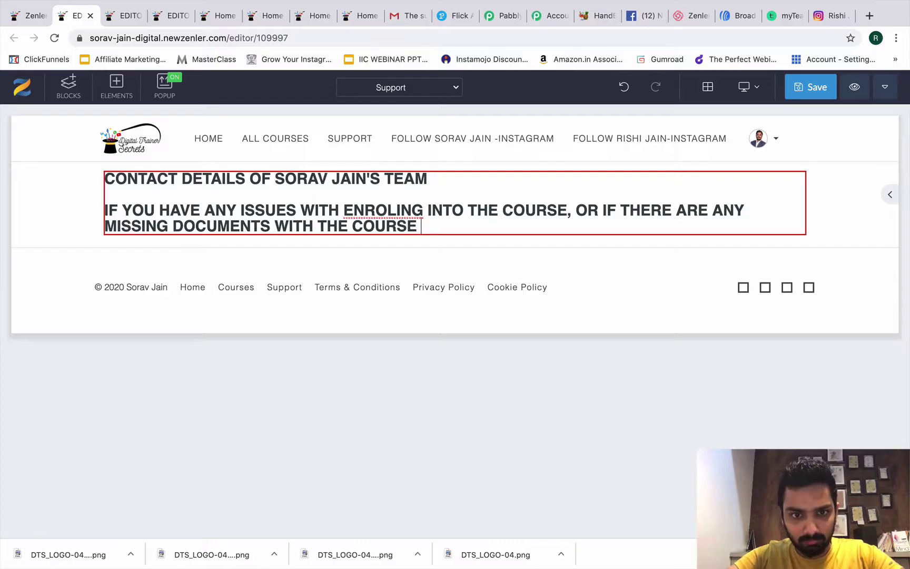
type(", THEN CONTA")
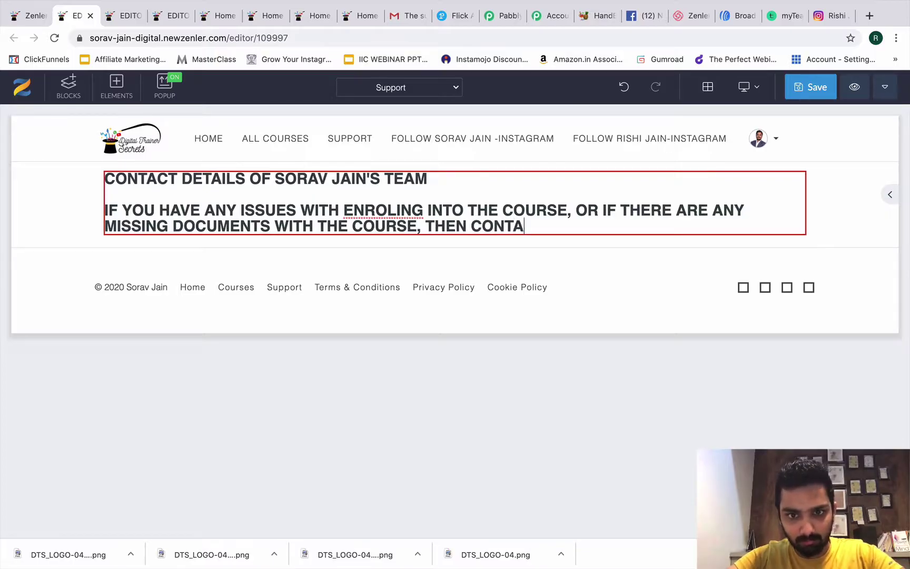
type("CT THE FOLLOW EM")
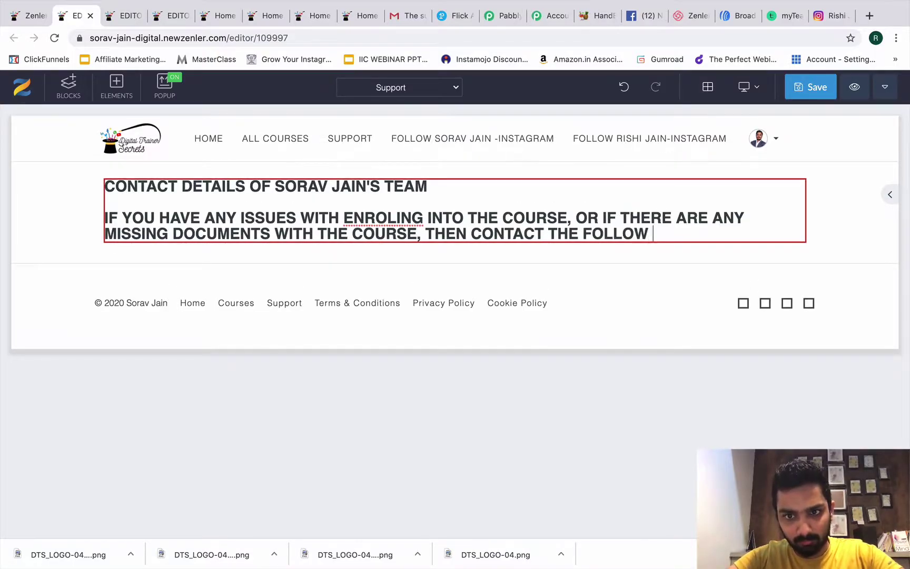
key("BackSpace")
key("BackSpace")
key("BackSpace")
type("ING ")
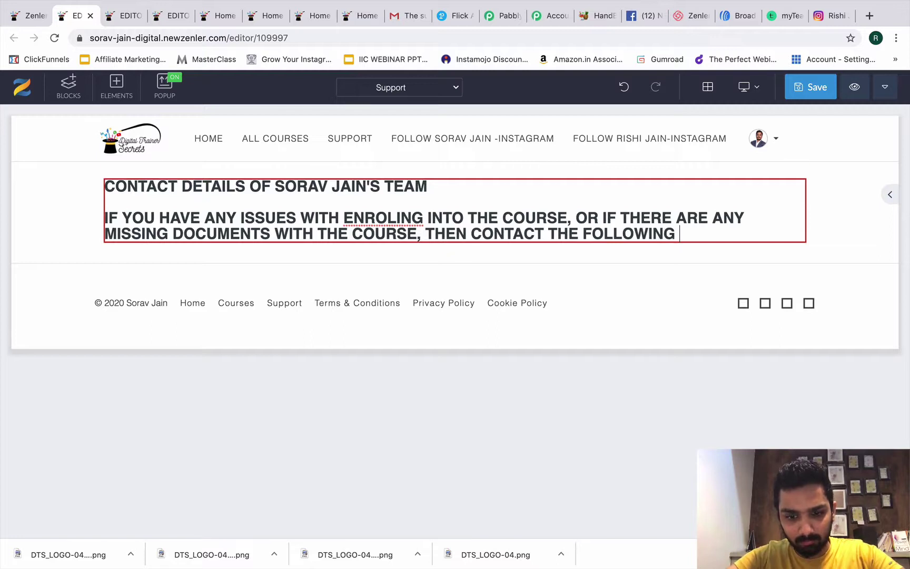
type("SUPPORT TEMA")
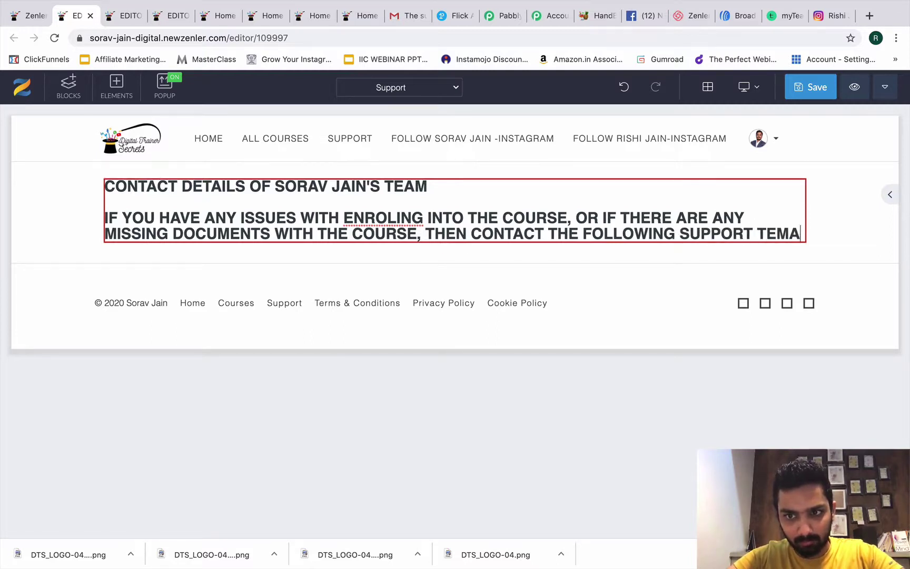
key("BackSpace")
key("BackSpace")
type("AMN!")
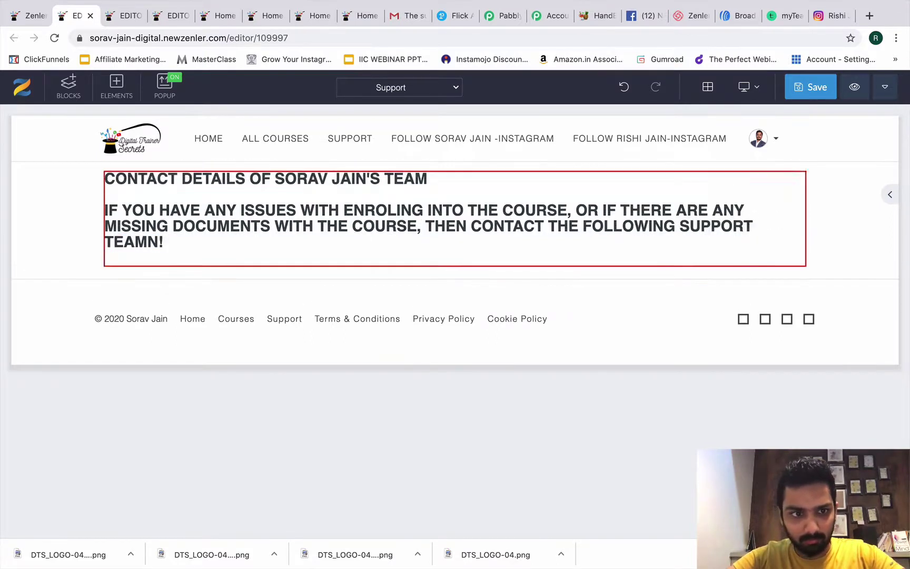
key("BackSpace")
key("BackSpace")
type("!")
key("Return")
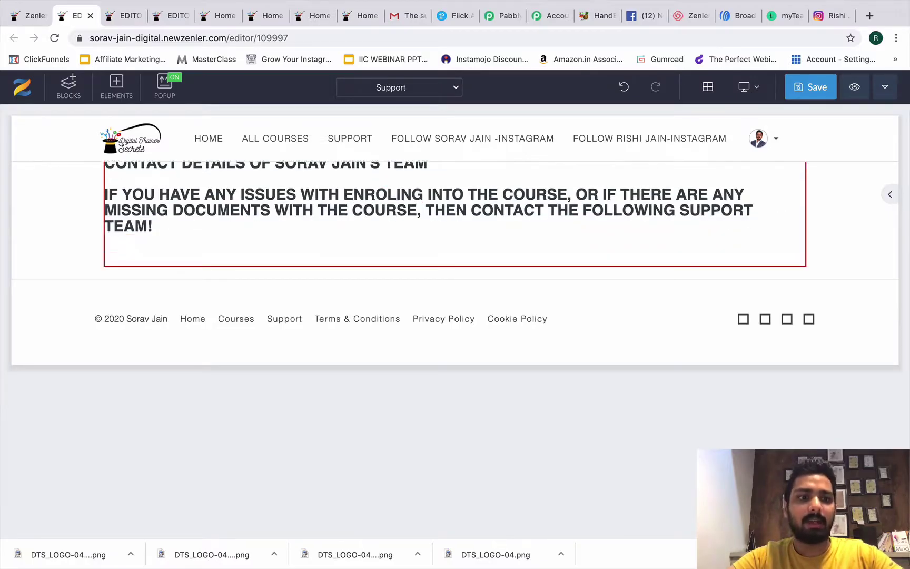
- List two team members' names with their digitalscholar.in e-mail addresses on separate lines
type("S")
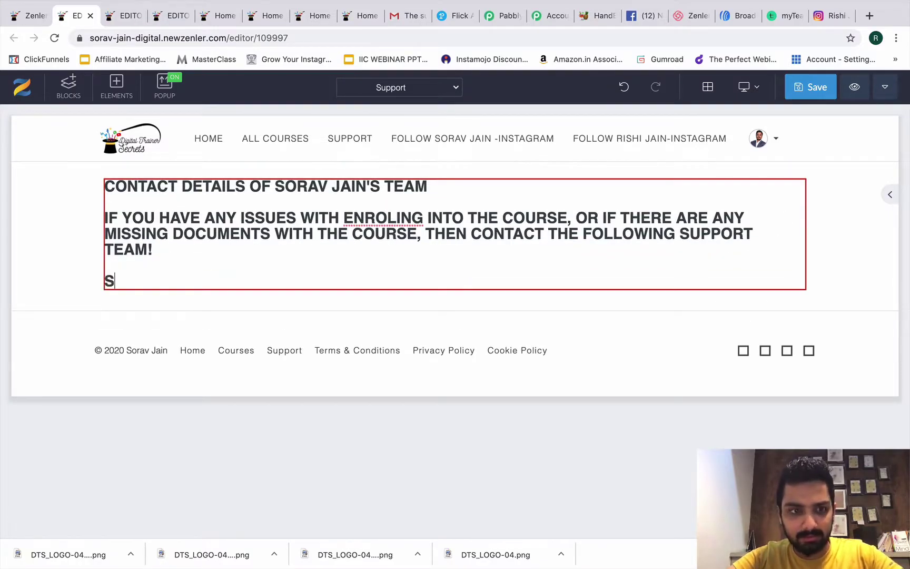
type("AMHITHA")
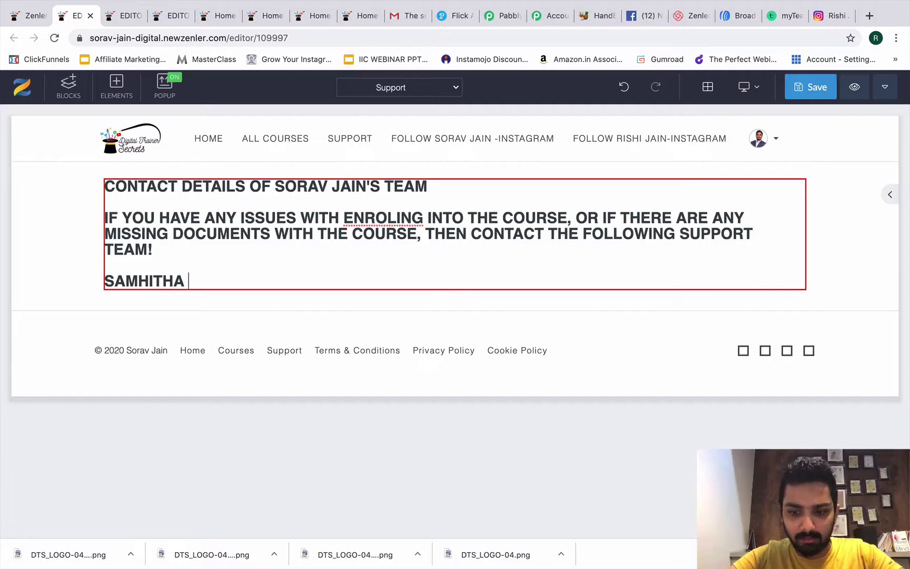
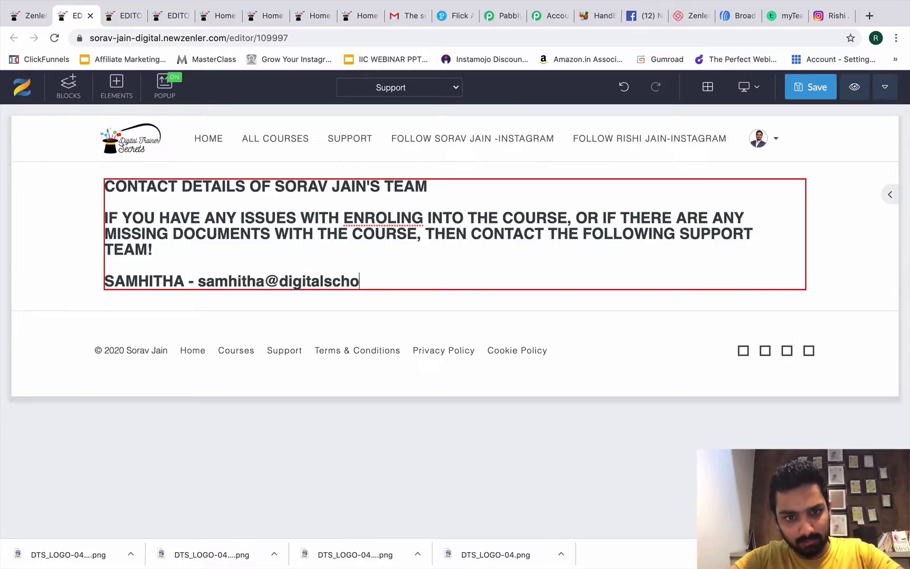
key("Return")
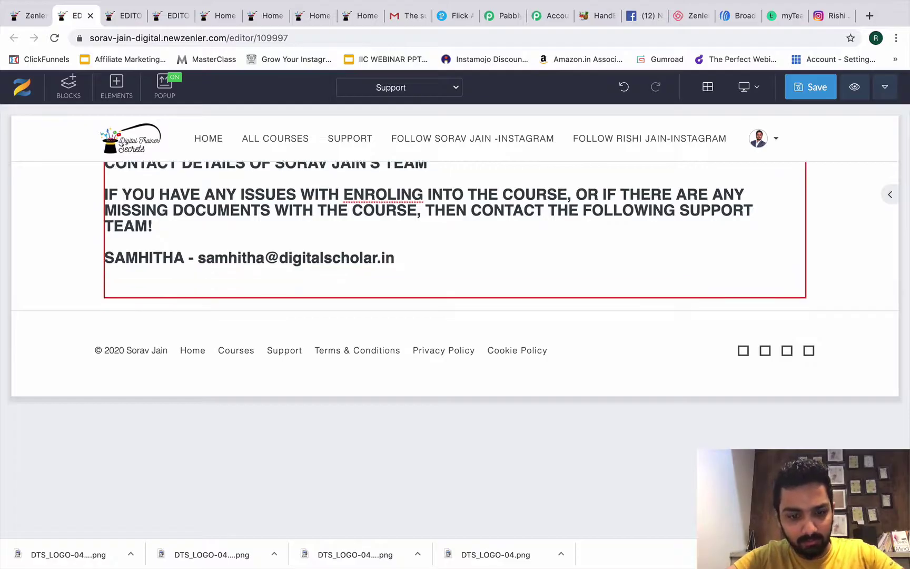
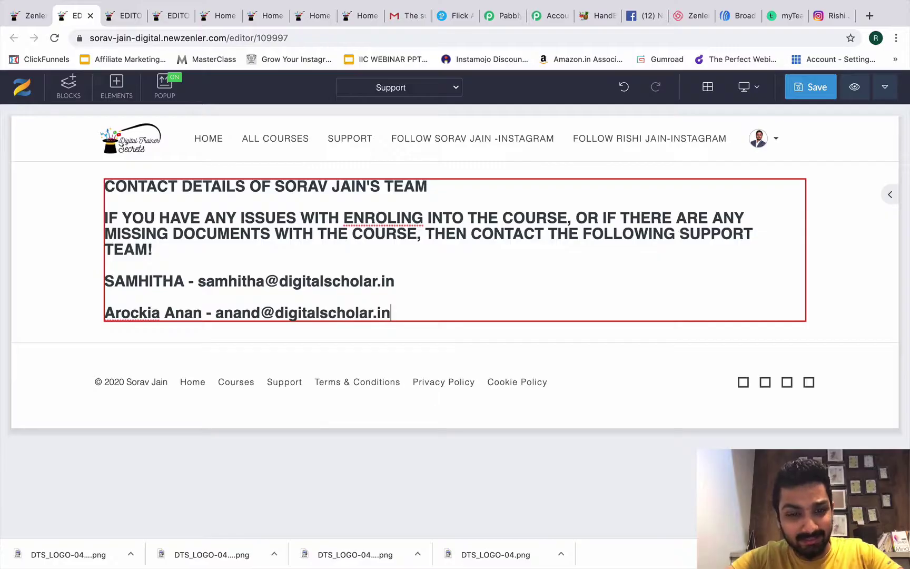
- Reselect the text block and look over the section's spacing and style settings
left_click(28, 205)
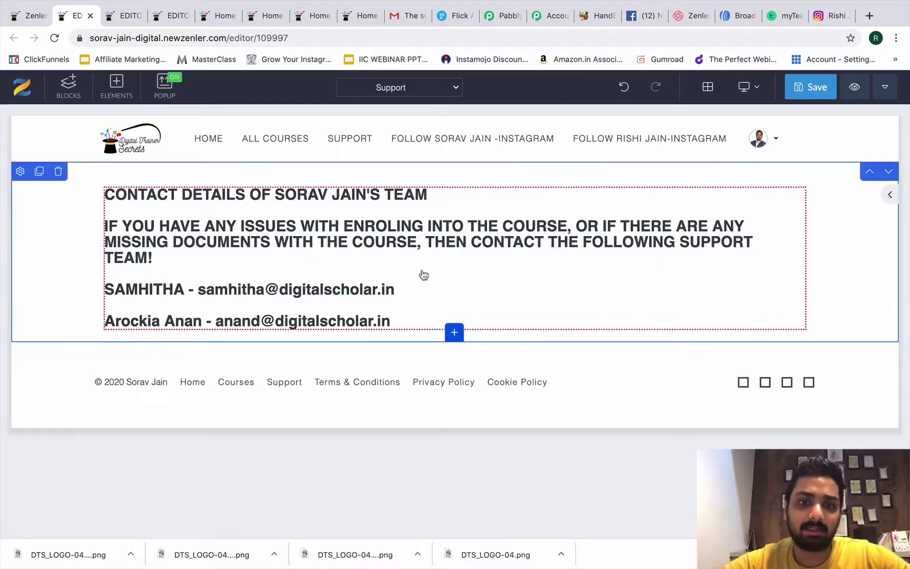
left_click(402, 313)
left_click_drag(402, 313, 107, 226)
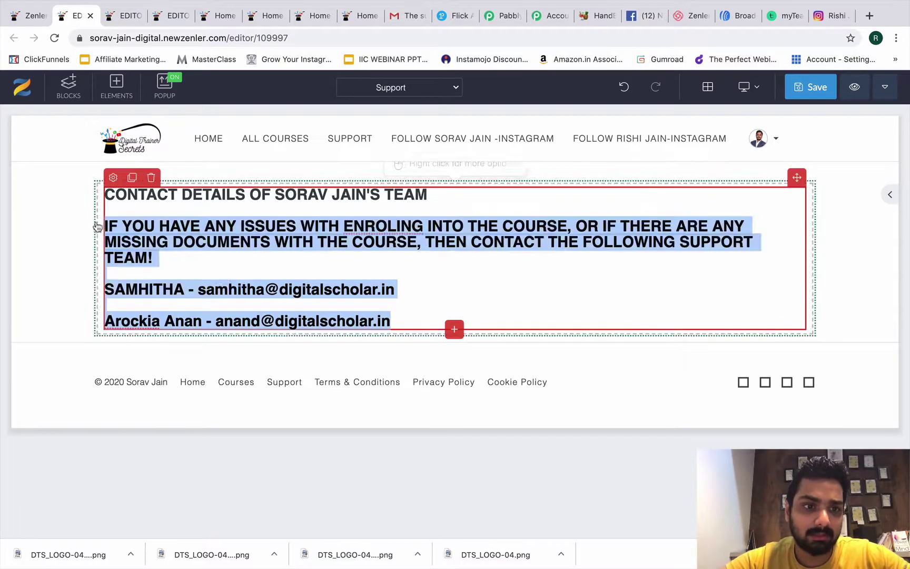
left_click(104, 192)
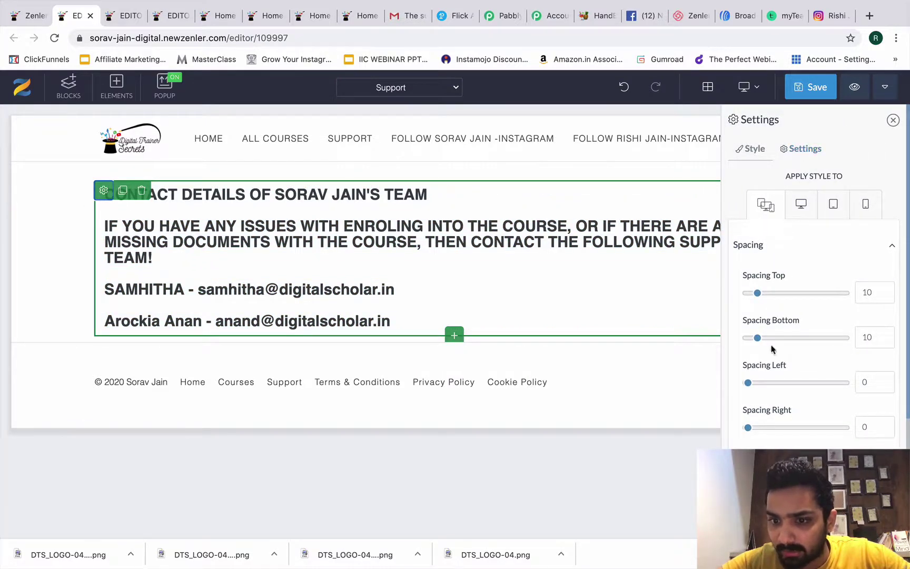
scroll(772, 349, "down", 5)
scroll(772, 349, "up", 2)
mouse_move(712, 4)
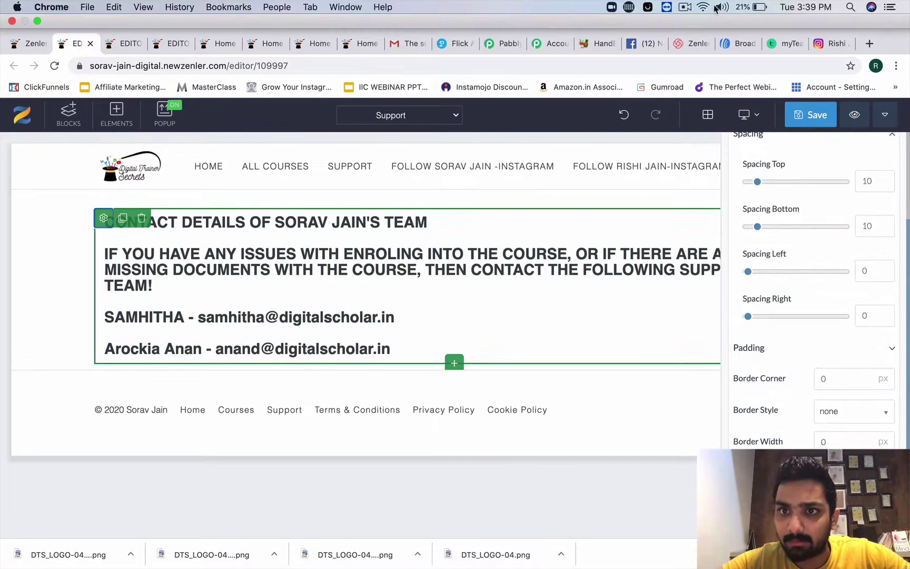
left_click(685, 6)
left_click(700, 46)
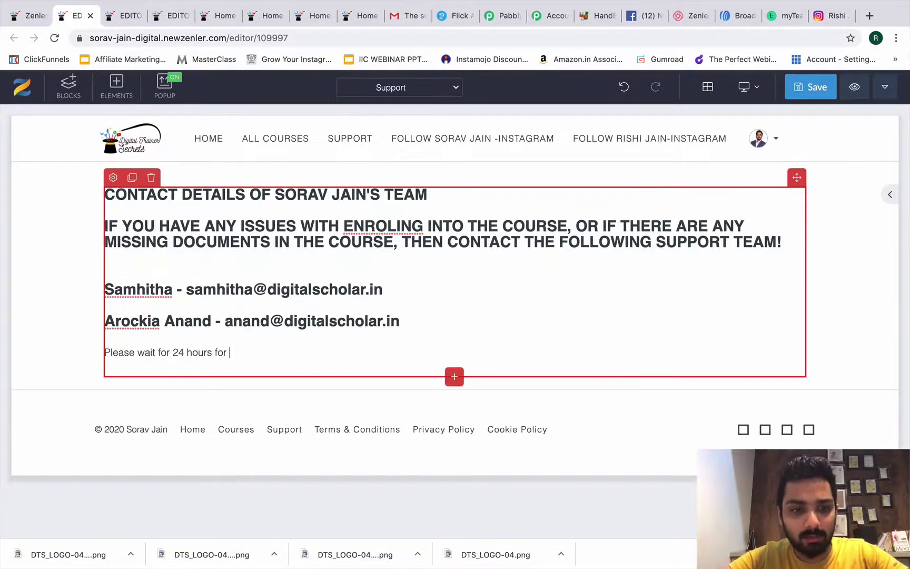
- Finish the line 'Please wait for 24 hours to resolve your query!' and add a thank-you line
key("BackSpace")
key("BackSpace")
key("BackSpace")
key("BackSpace")
type("ti")
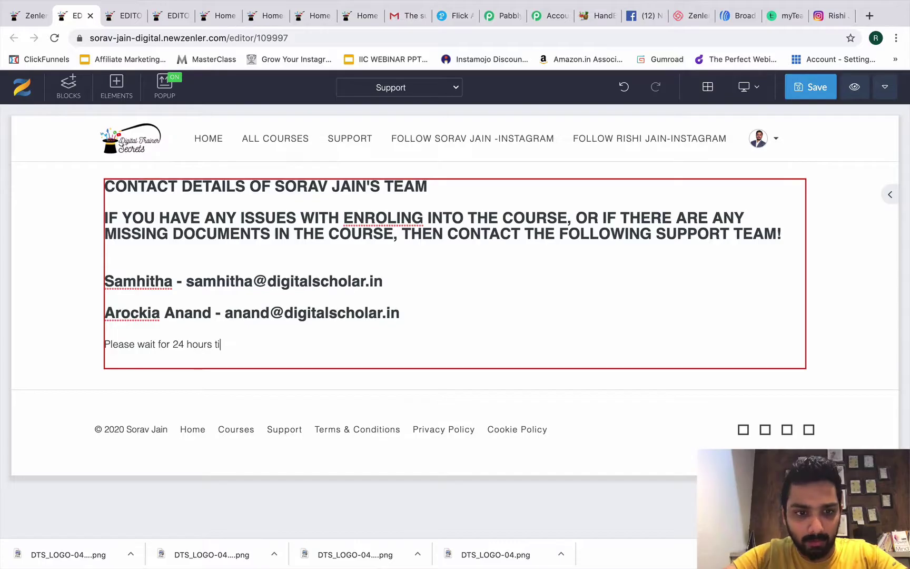
key("BackSpace")
type("o resolve")
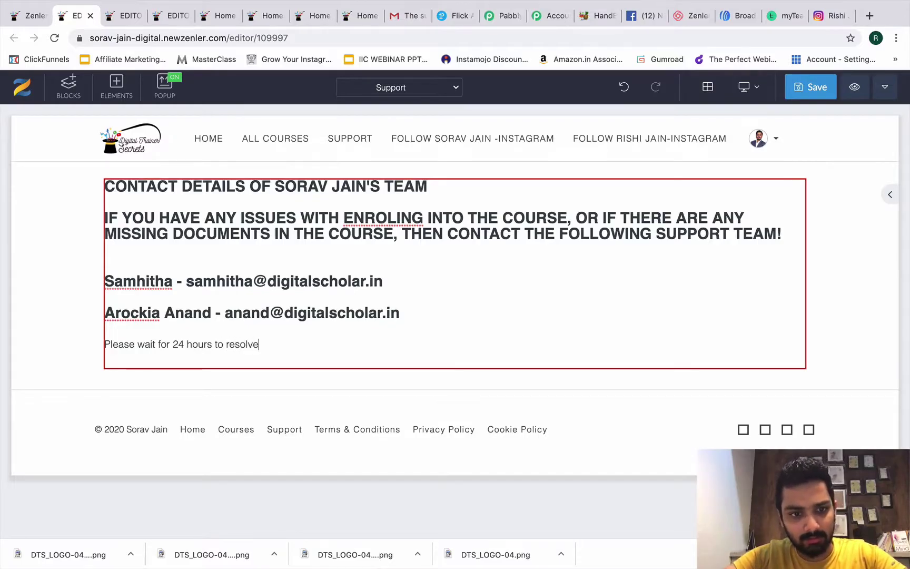
type(" your qery")
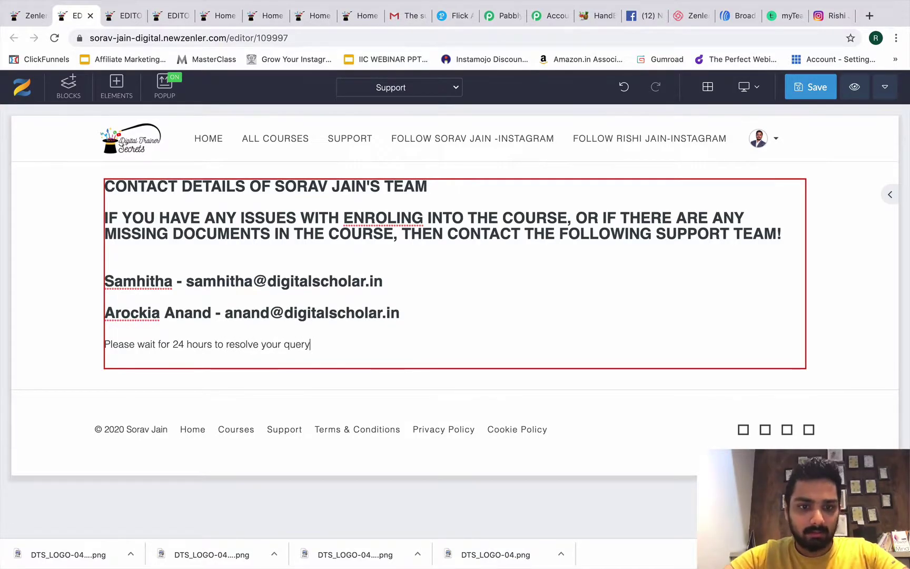
type("!")
key("Return")
type("Thank yu")
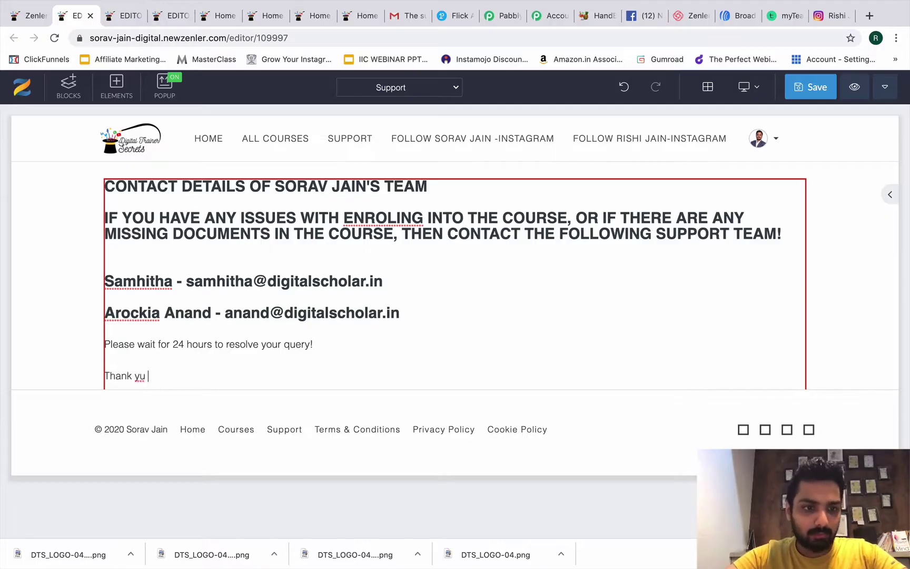
key("BackSpace")
key("BackSpace")
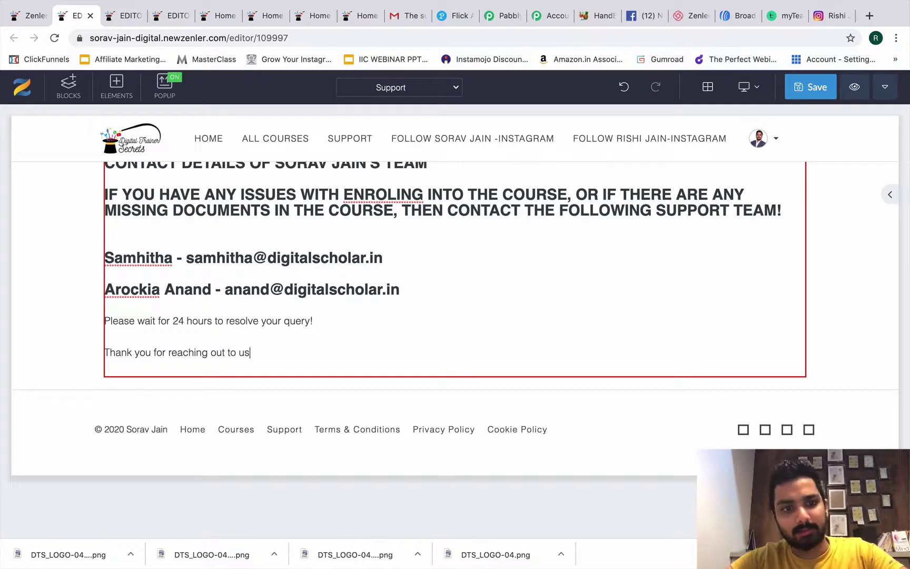
scroll(14, 337, "up", 1)
left_click(15, 337)
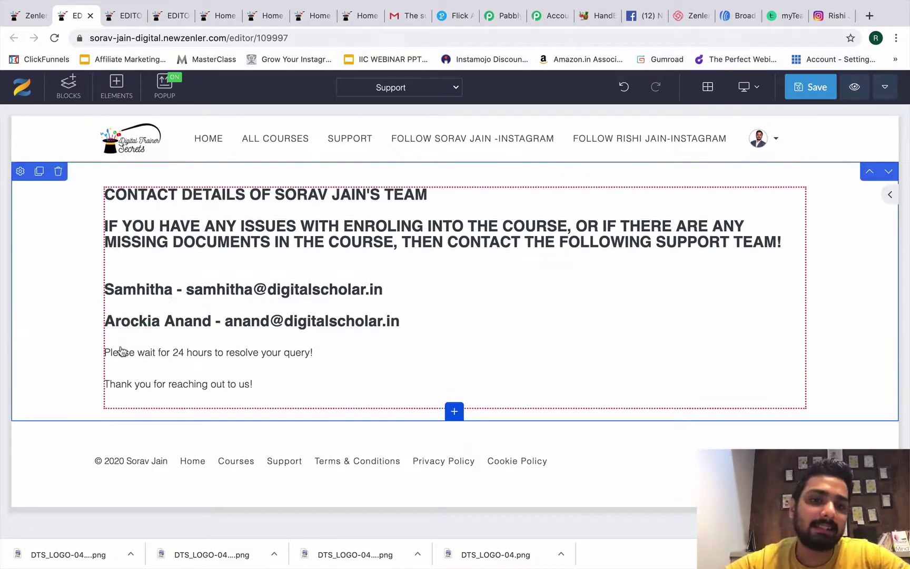
- Save the Support page and close the SEO Settings dialog
left_click(811, 87)
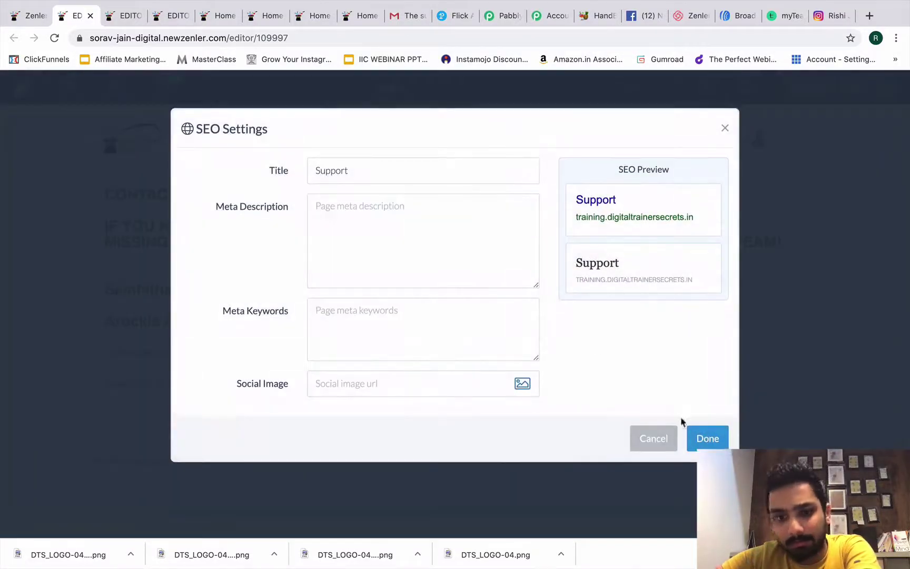
left_click(695, 437)
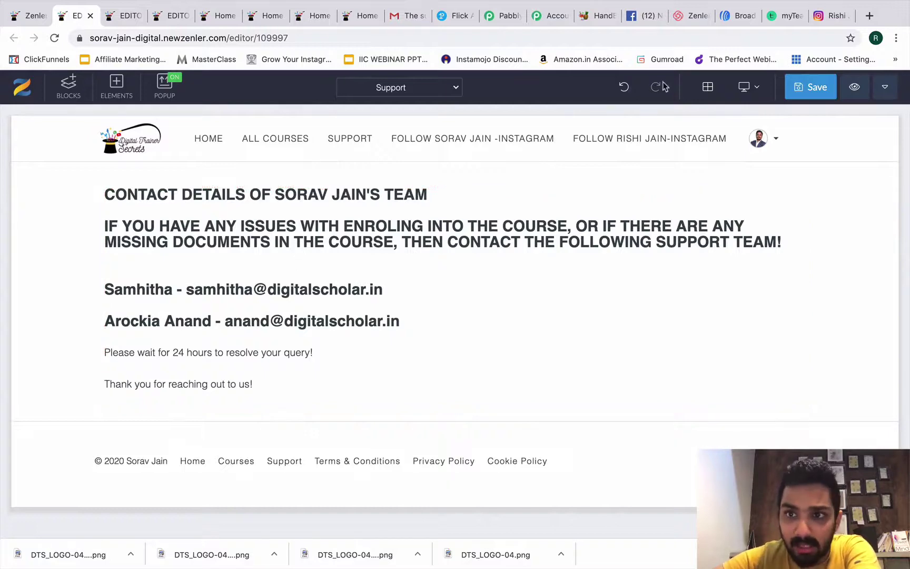
- Save again, then open the live Support page and check the listed e-mail addresses
left_click(816, 92)
left_click(165, 17)
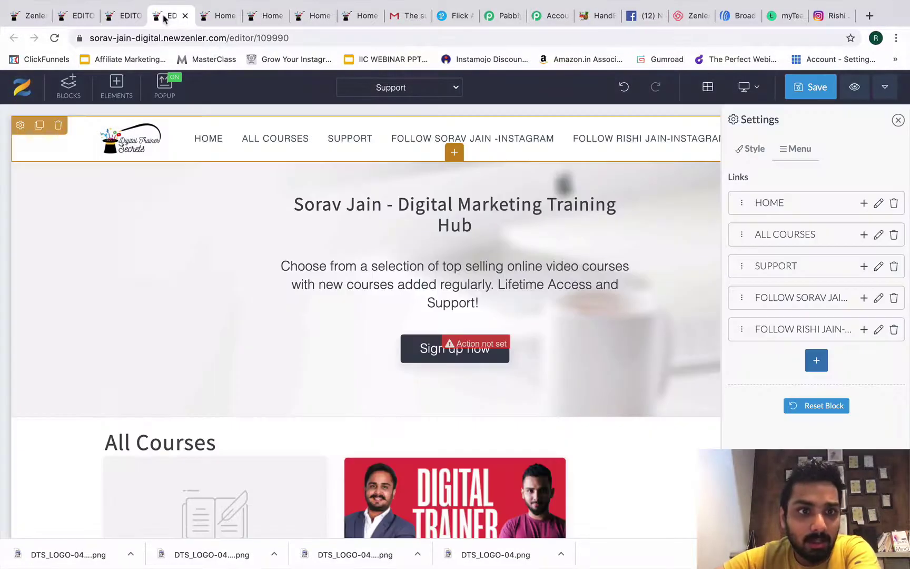
left_click(219, 16)
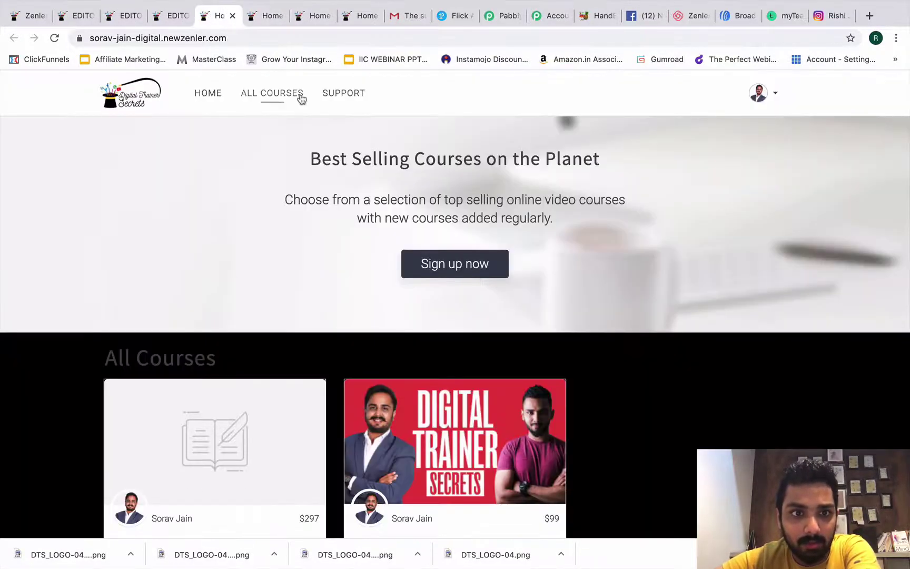
left_click(337, 100)
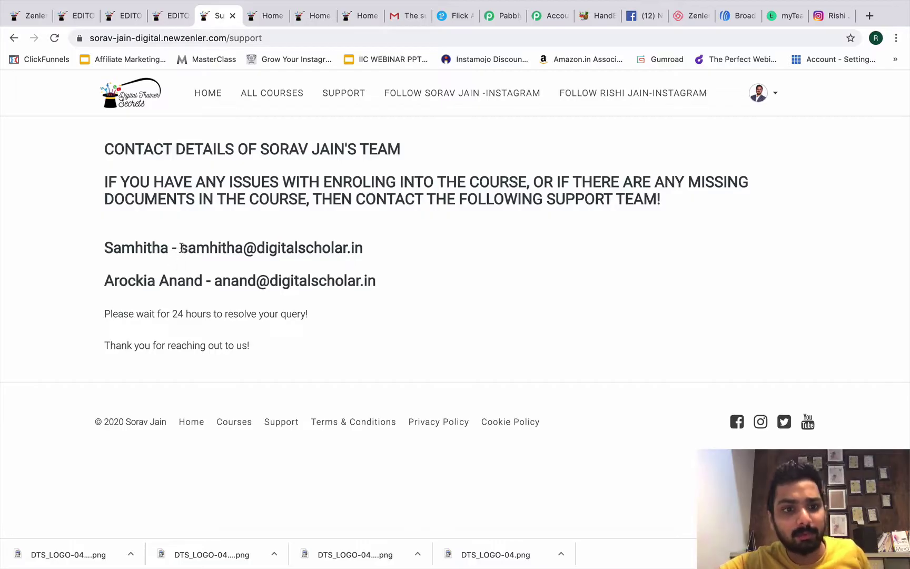
left_click_drag(181, 248, 320, 248)
left_click(288, 281)
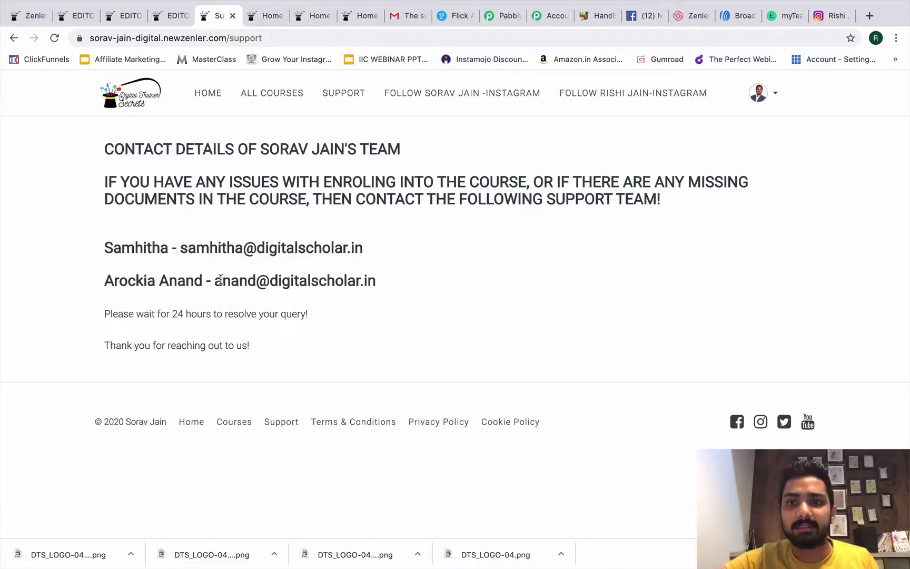
- Test both FOLLOW … INSTAGRAM links, then switch back to the admin pages list
left_click(441, 92)
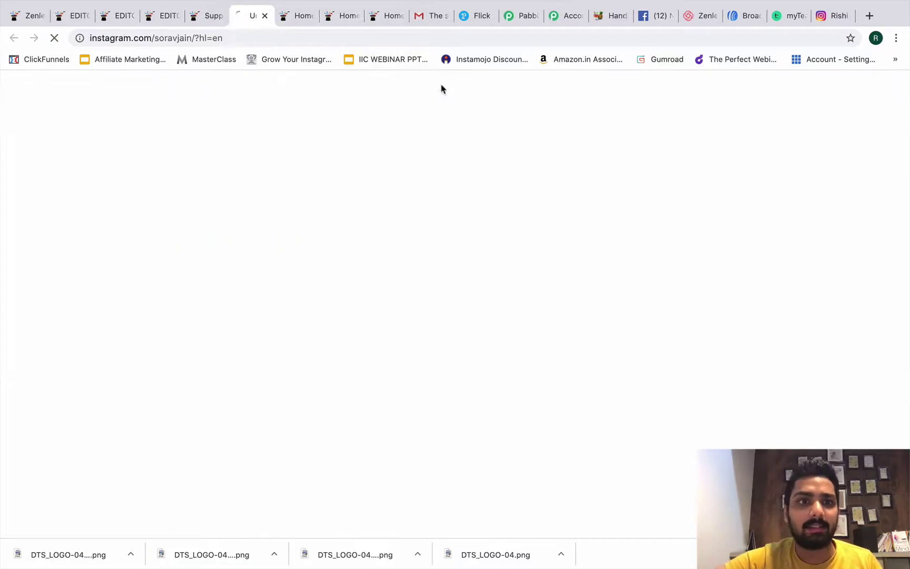
left_click(195, 19)
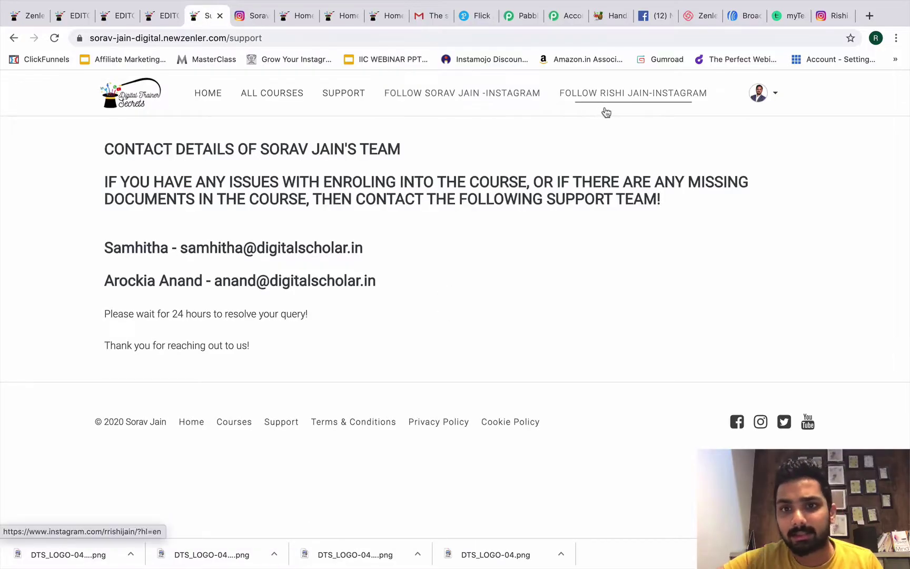
left_click(605, 98)
left_click(191, 17)
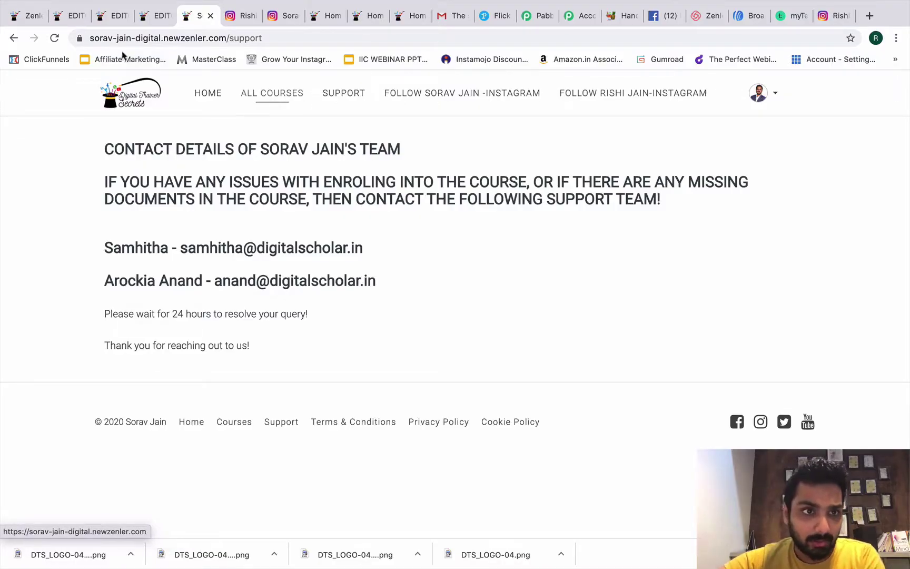
left_click(35, 18)
- Scan the Pages list, open All Courses in the editor, then return to the list
scroll(241, 262, "down", 8)
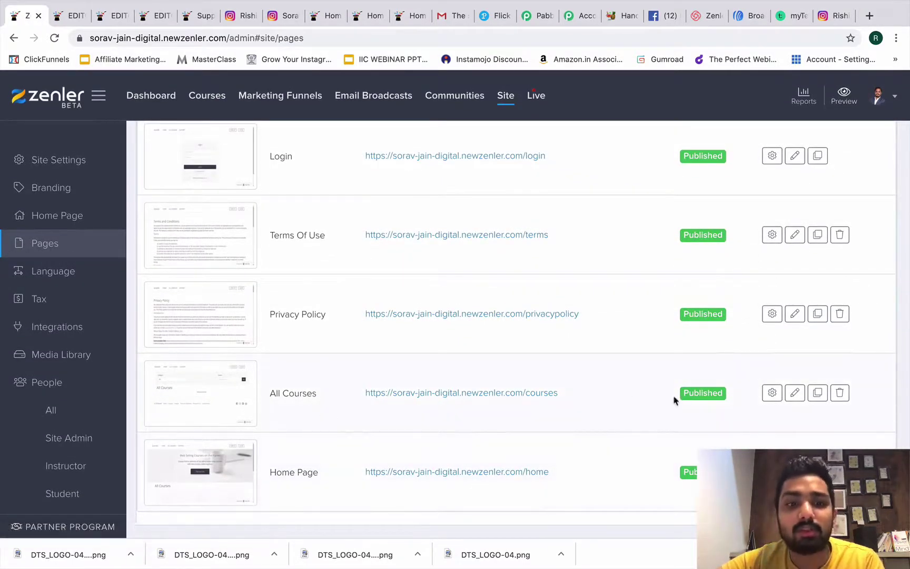
scroll(706, 396, "up", 1)
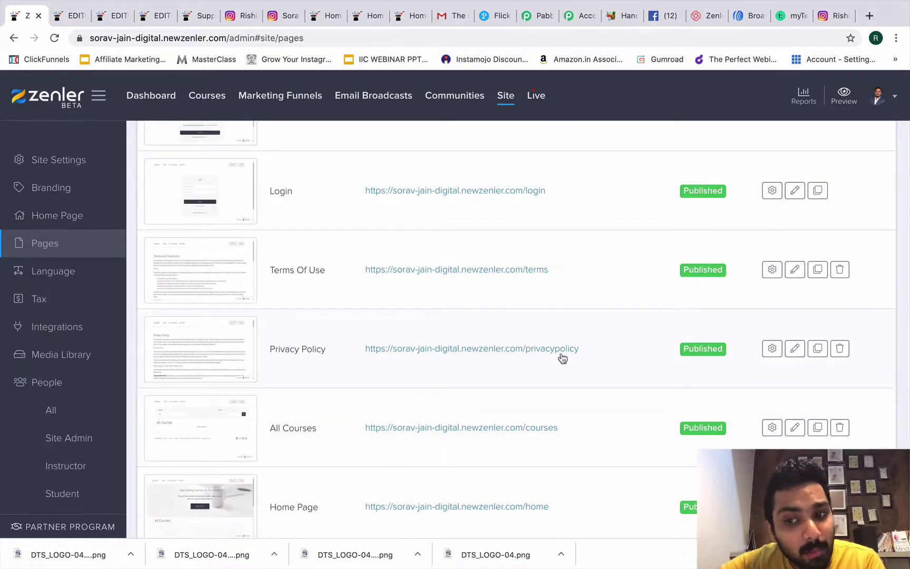
scroll(561, 358, "up", 5)
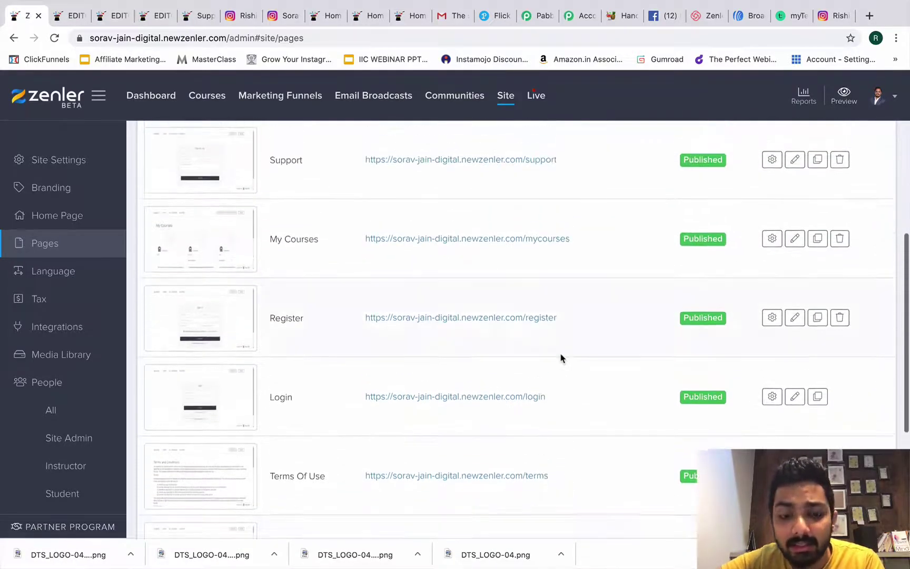
scroll(562, 358, "up", 4)
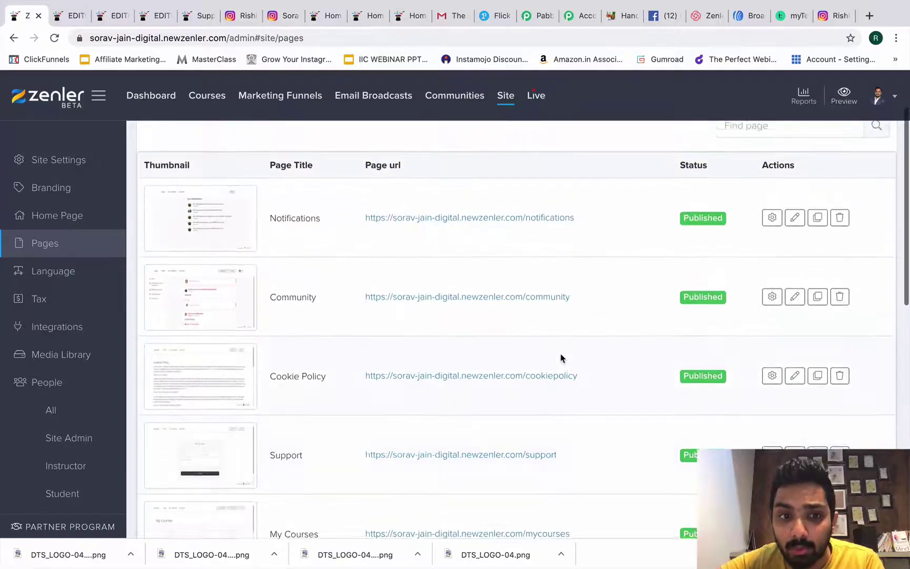
scroll(561, 359, "down", 3)
scroll(561, 358, "down", 6)
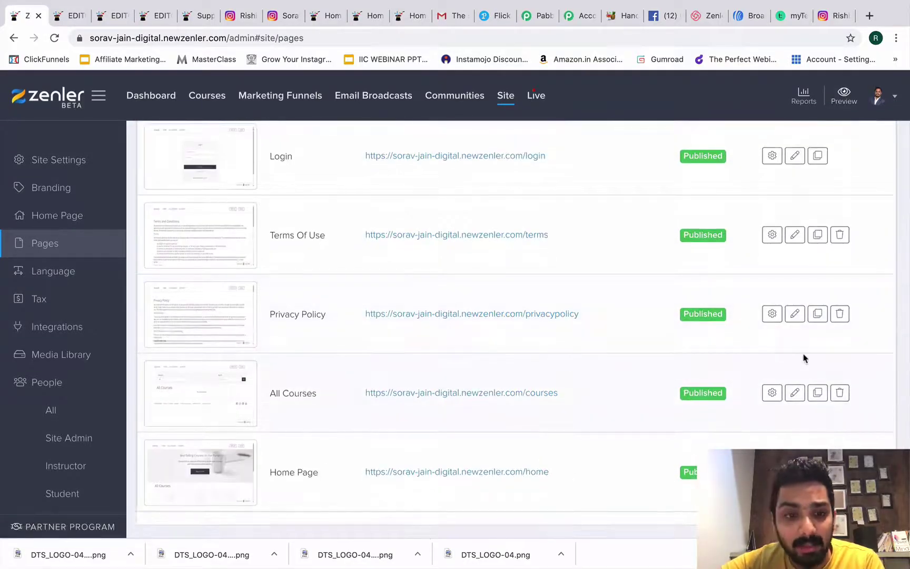
left_click(795, 392)
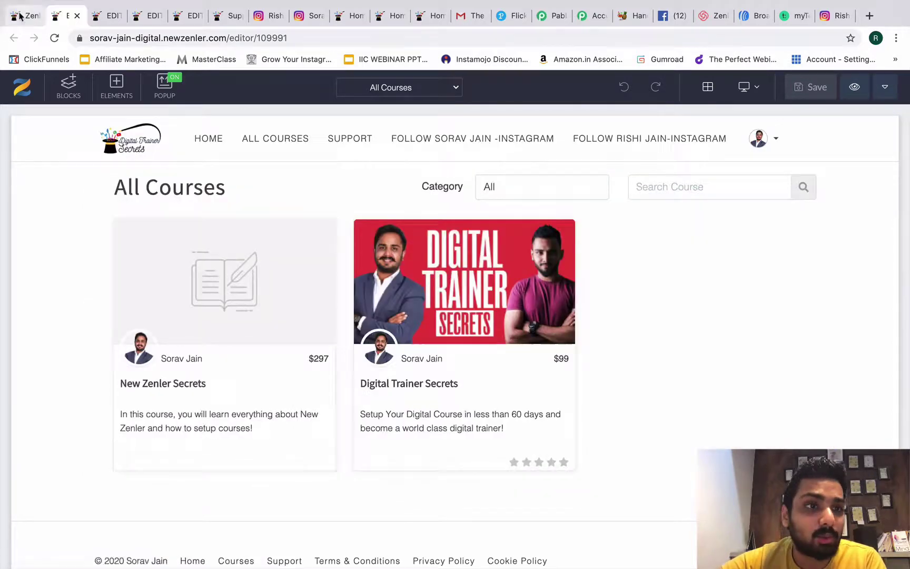
left_click(24, 15)
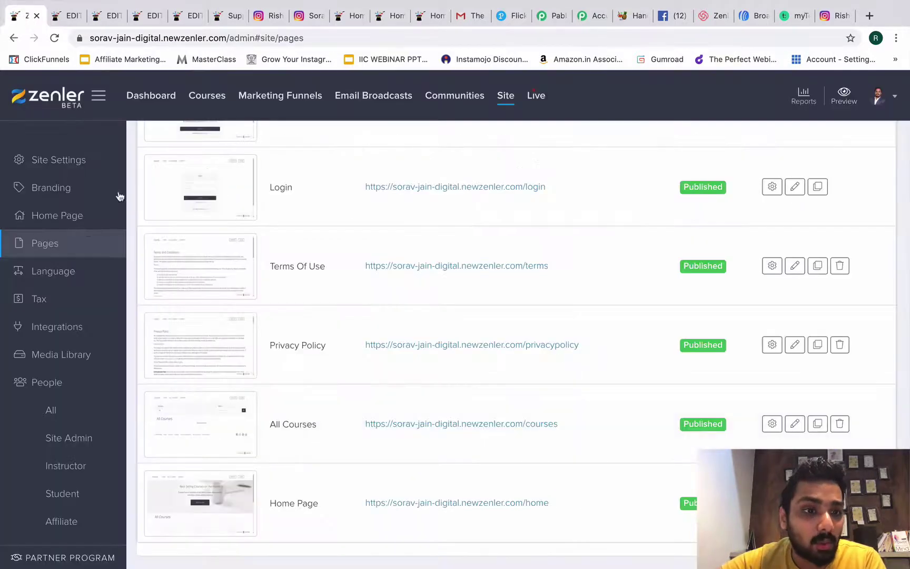
- Reopen All Courses in the editor, go back to Pages, and open the Branding settings
scroll(313, 313, "up", 8)
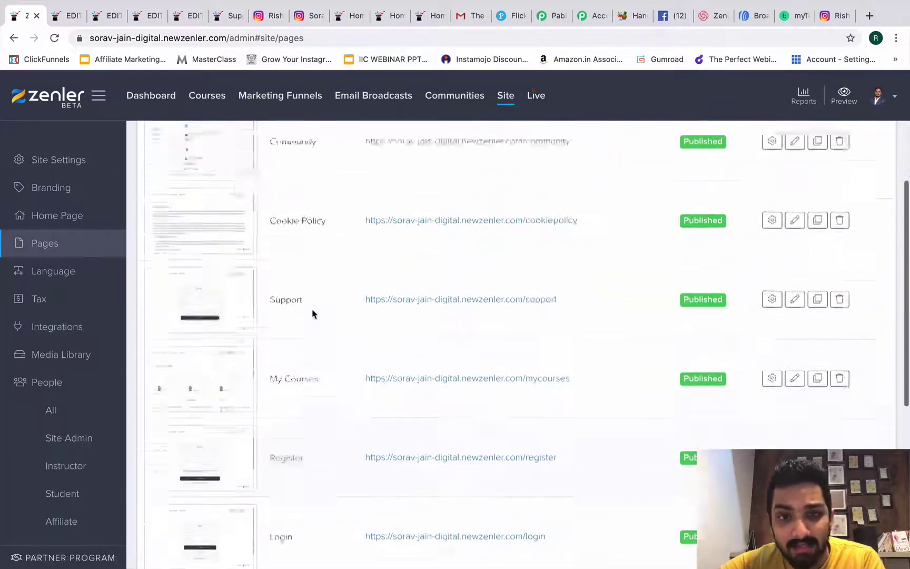
scroll(314, 342, "down", 8)
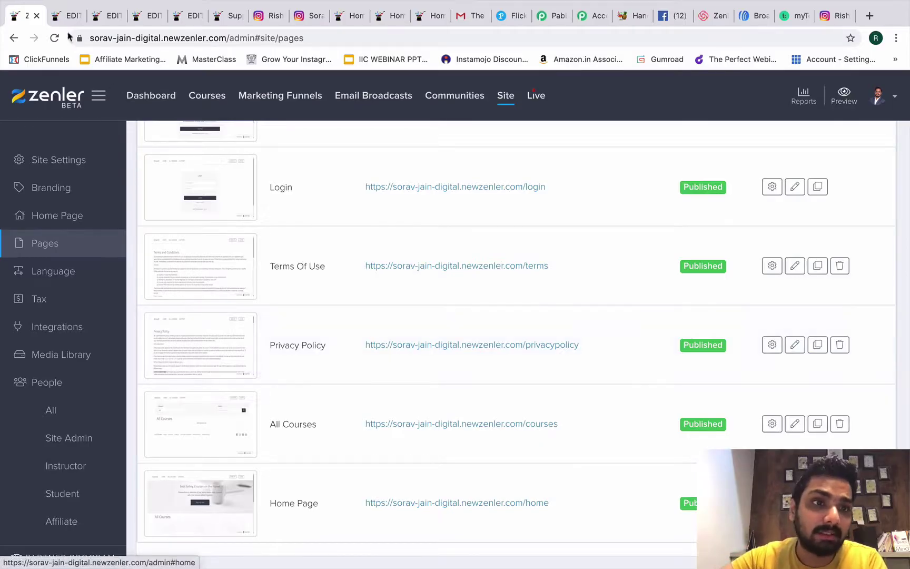
left_click(200, 424)
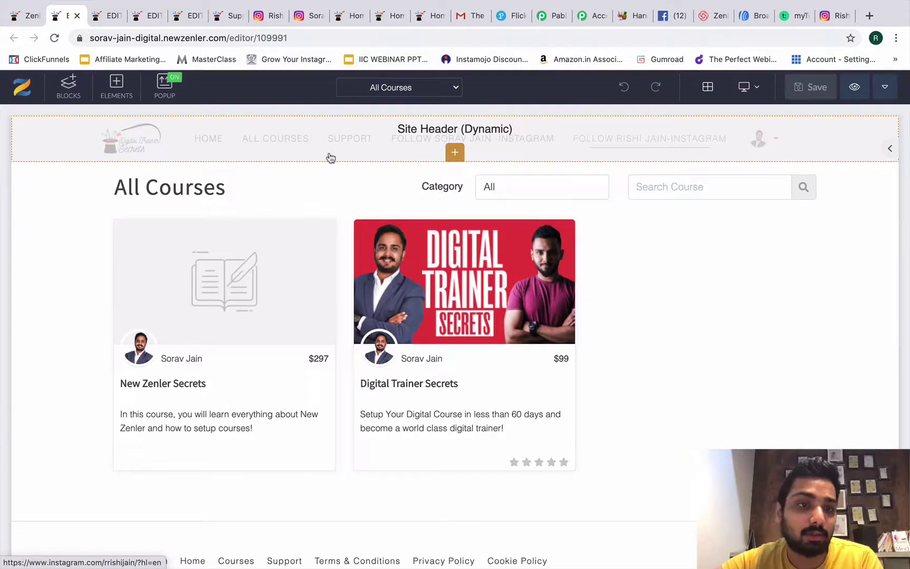
left_click(24, 19)
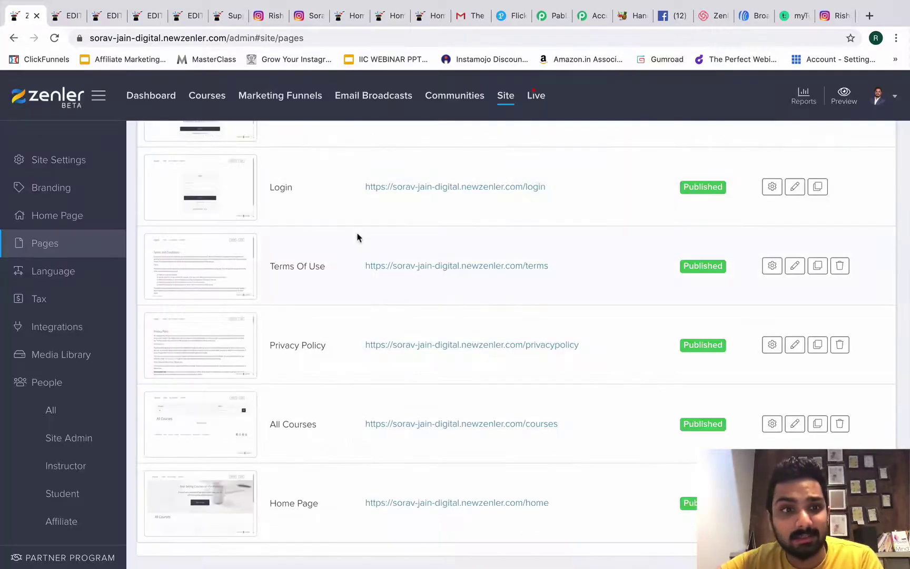
scroll(357, 237, "up", 5)
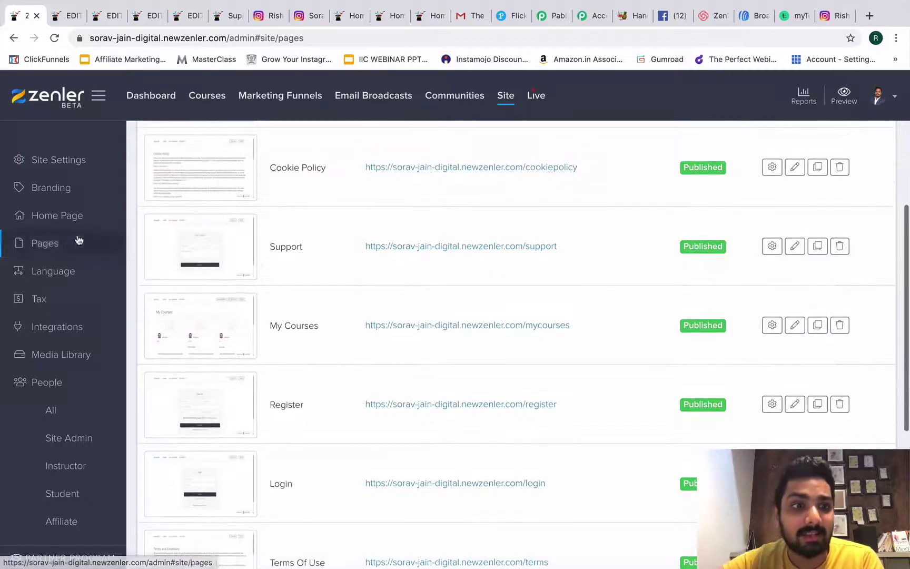
left_click(65, 191)
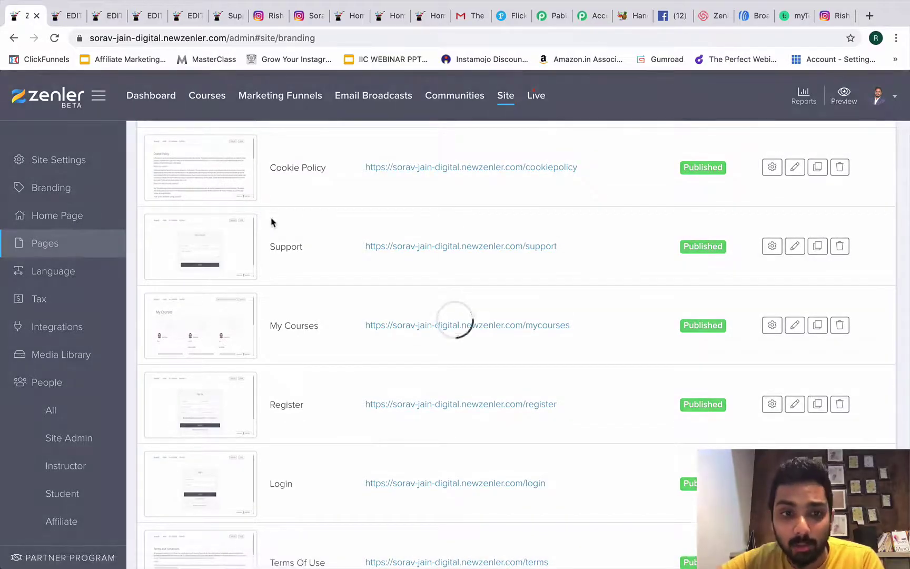
- Open the site's Branding settings to show the Digital Trainer Secrets logo and favicon
scroll(271, 223, "up", 7)
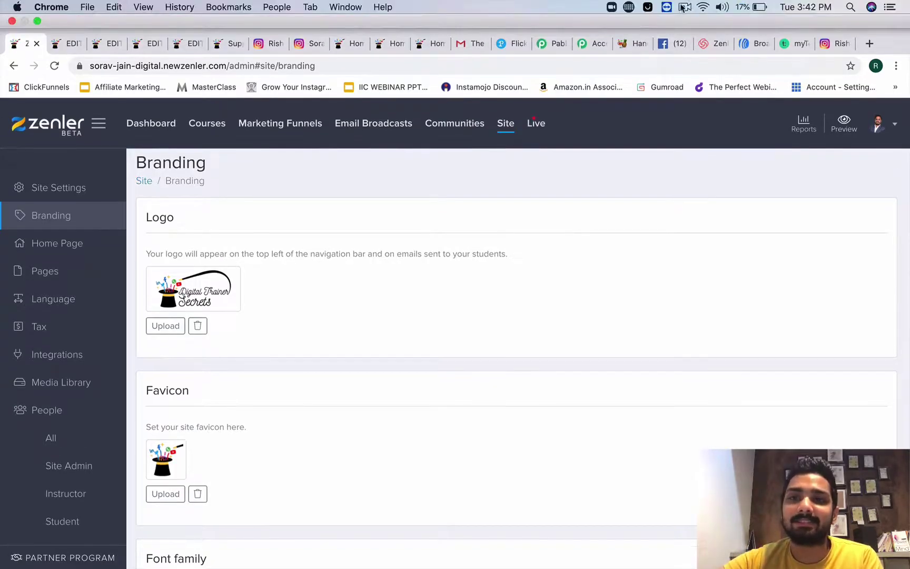
left_click(685, 7)
left_click(719, 59)
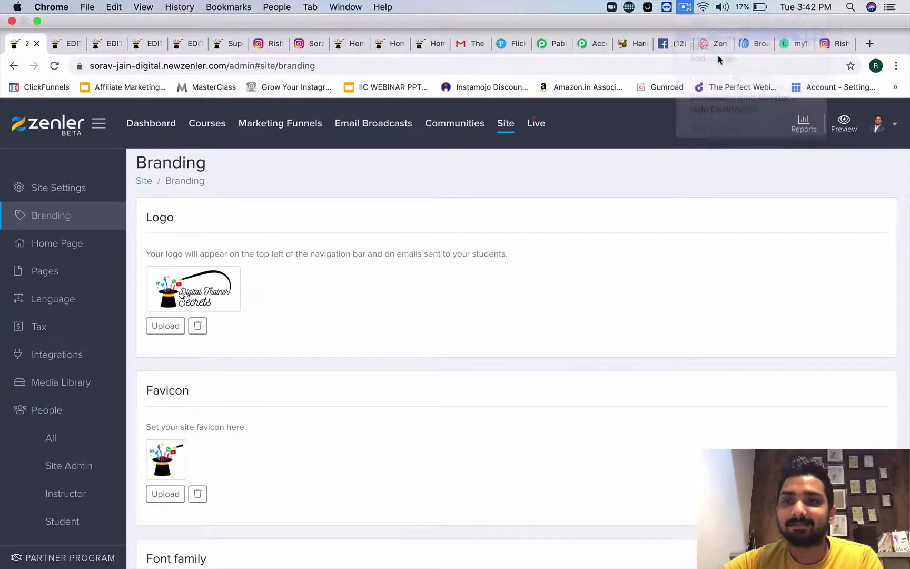